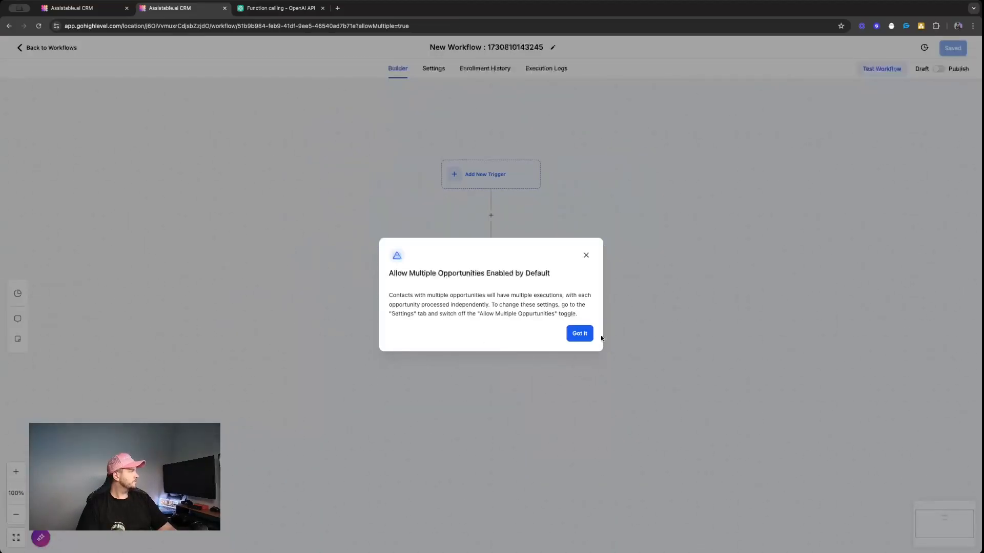
Dismiss the multiple opportunities notice and rename the workflow to "fill contact info"
click(579, 333)
triple_click(475, 46)
text(fill contact info)
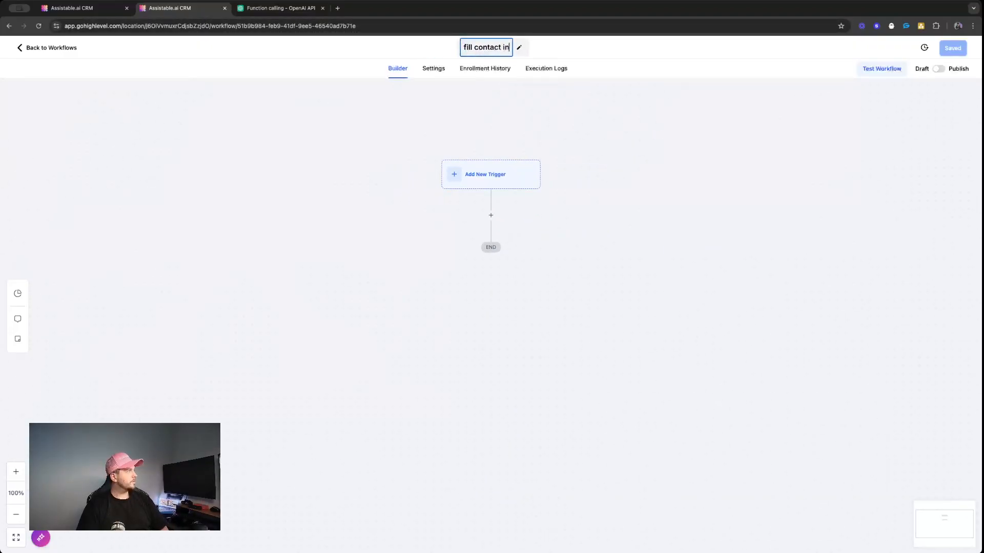
click(348, 140)
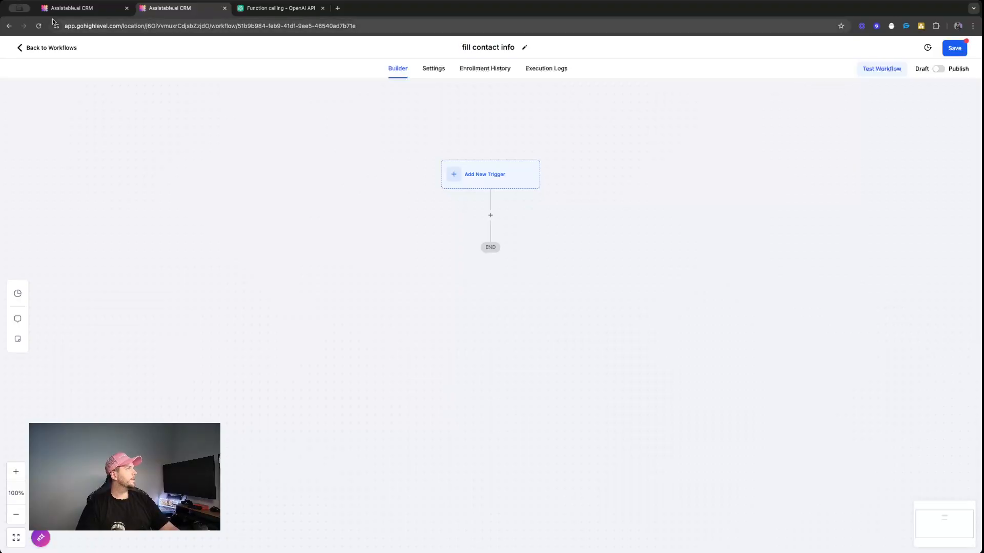
Return to the Test assistant and start creating a new custom tool from its tools collection
click(64, 8)
click(622, 294)
click(955, 323)
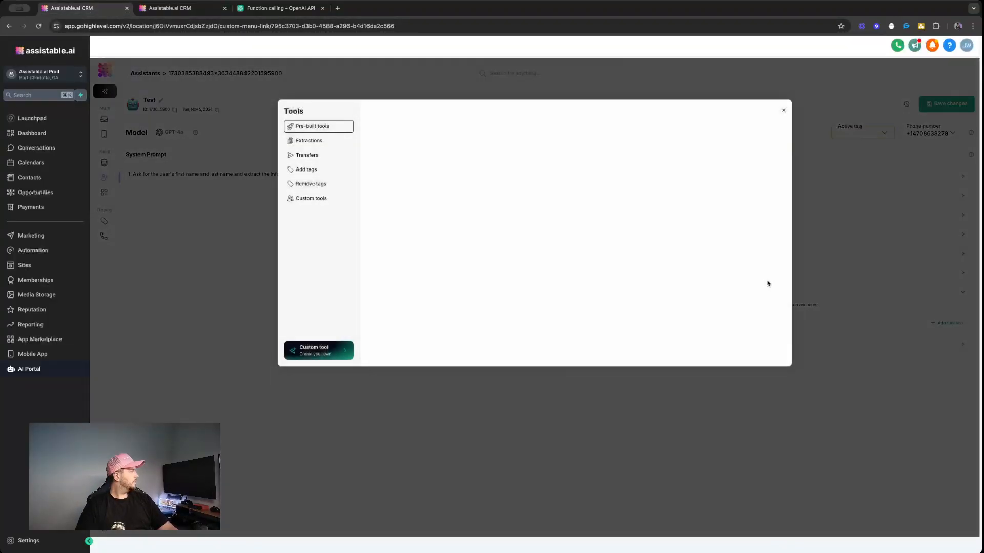
click(328, 200)
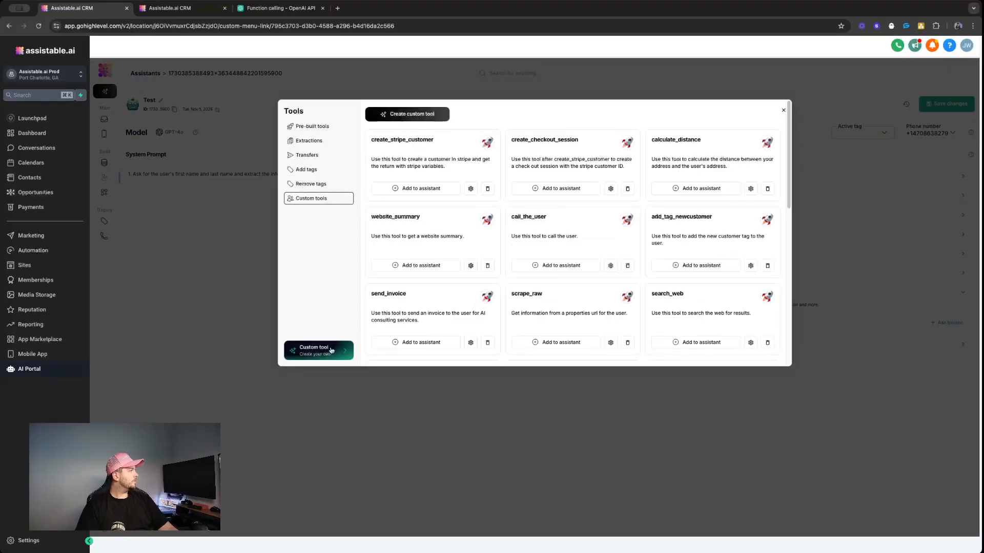
click(316, 350)
Set the new tool's unique name to update_contact
click(497, 162)
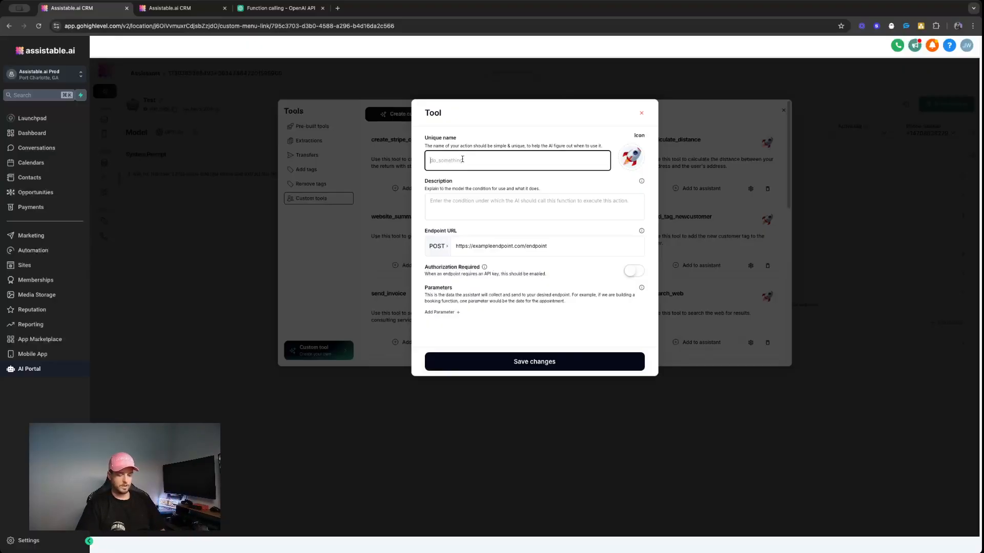
text(updateContact)
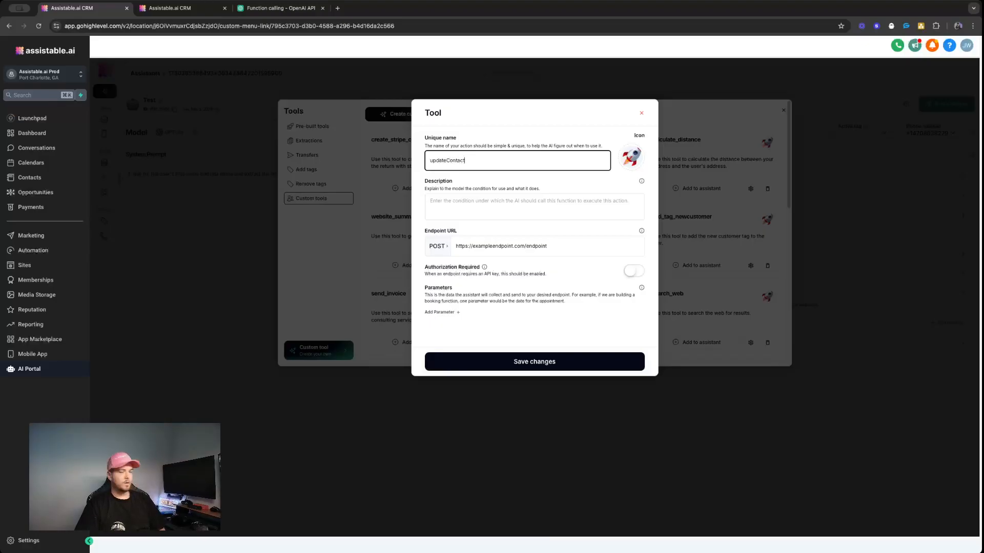
key(BackSpace)
key(BackSpace)
key(BackSpace)
key(BackSpace)
key(BackSpace)
key(BackSpace)
key(BackSpace)
text(_contact)
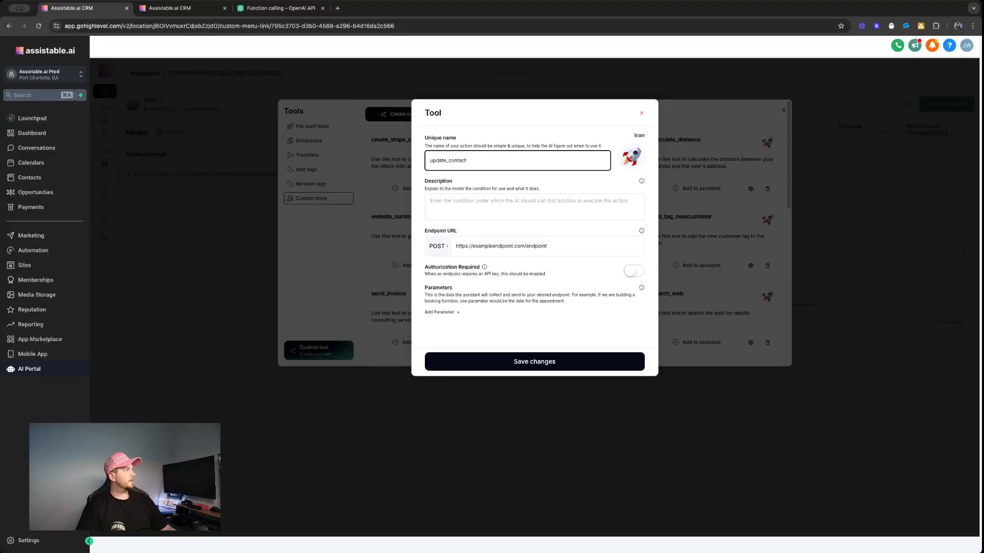
Examine the Step 2 function definition example in the OpenAI function calling docs against the fields of the custom tool form
click(279, 7)
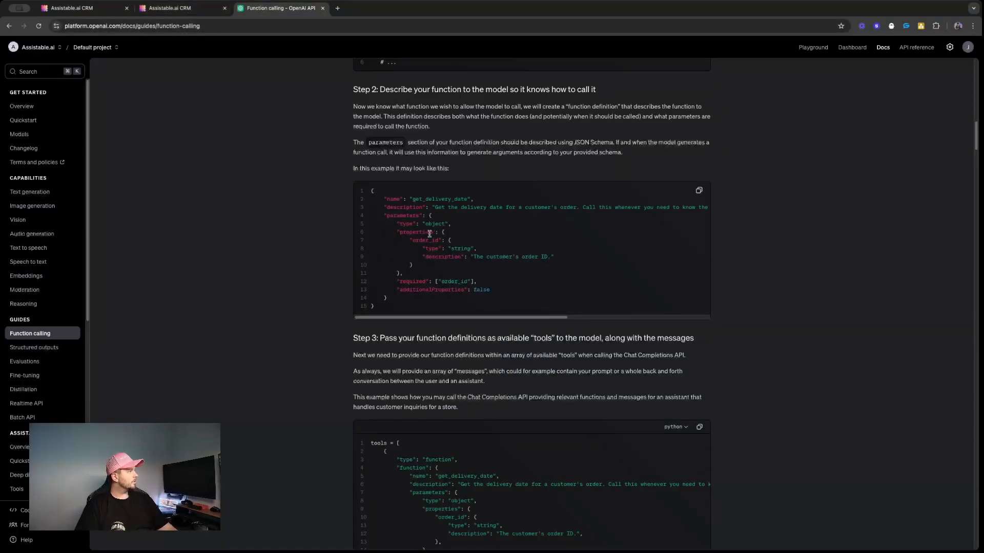
triple_click(442, 198)
click(462, 256)
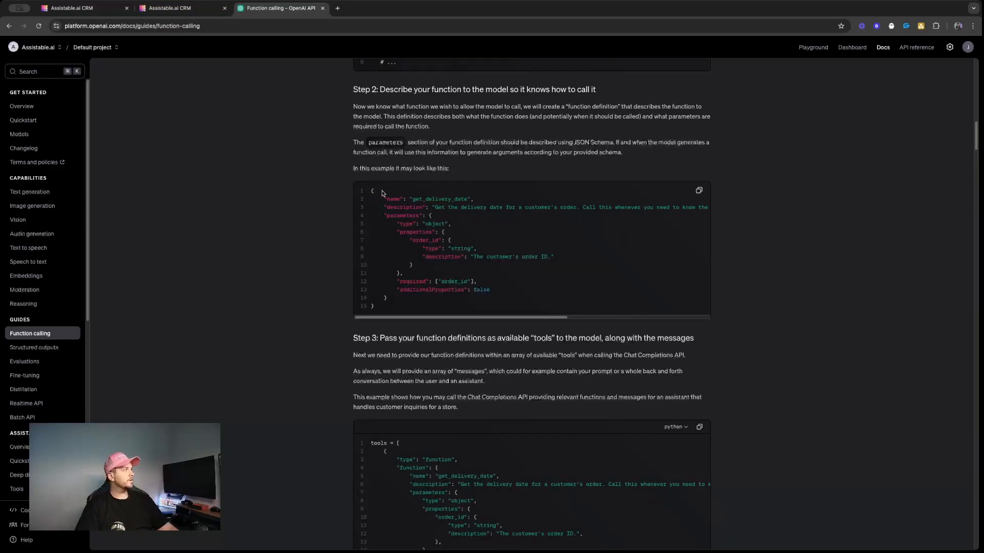
drag(371, 190, 308, 190)
click(383, 303)
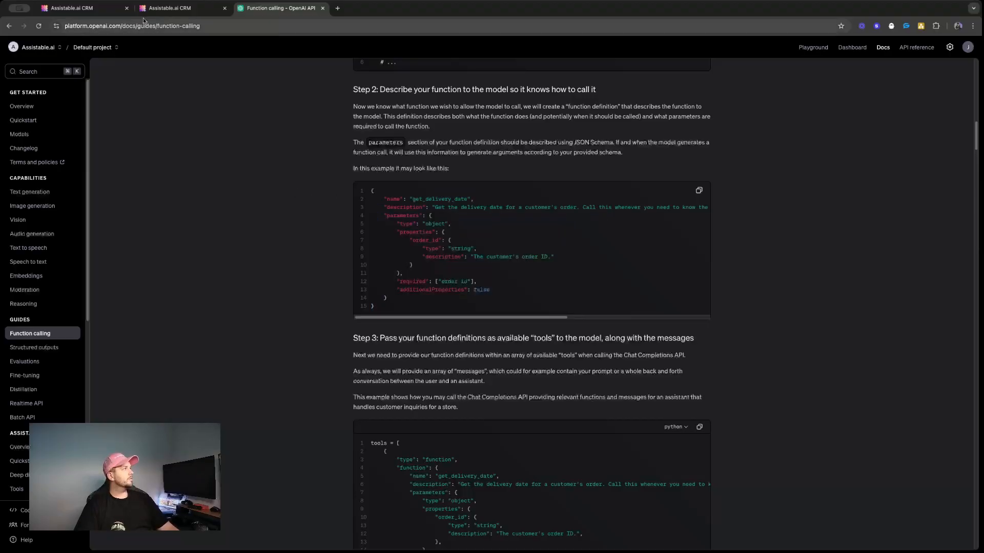
click(169, 9)
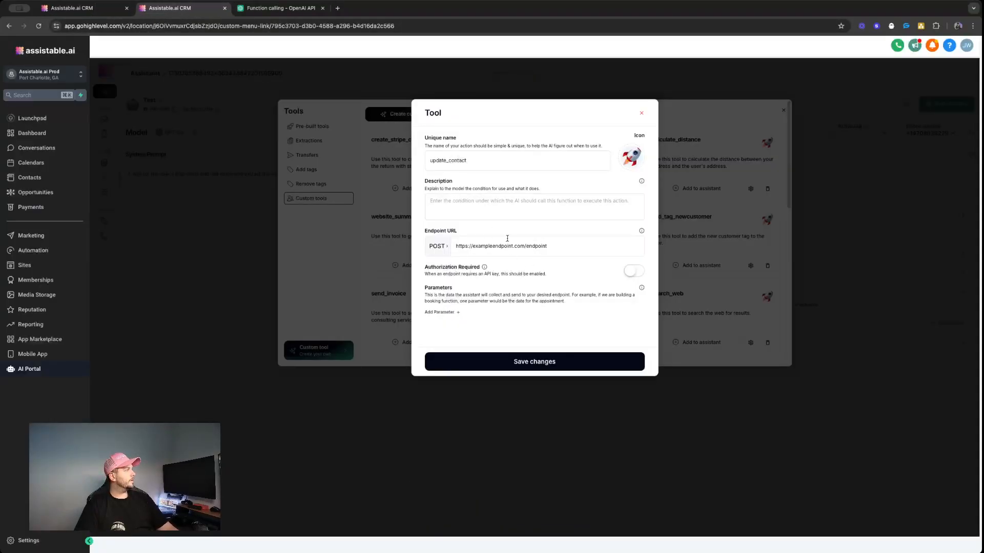
click(281, 9)
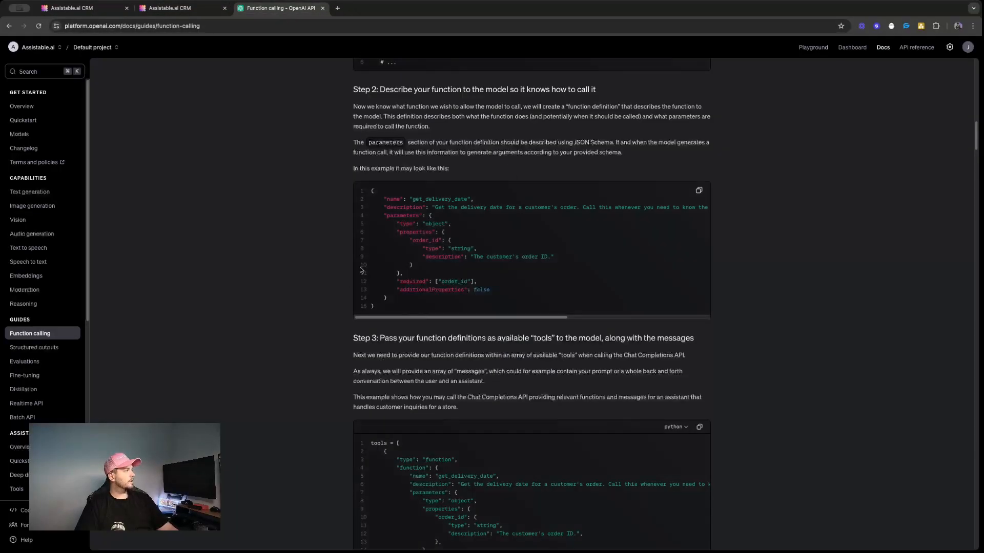
click(181, 15)
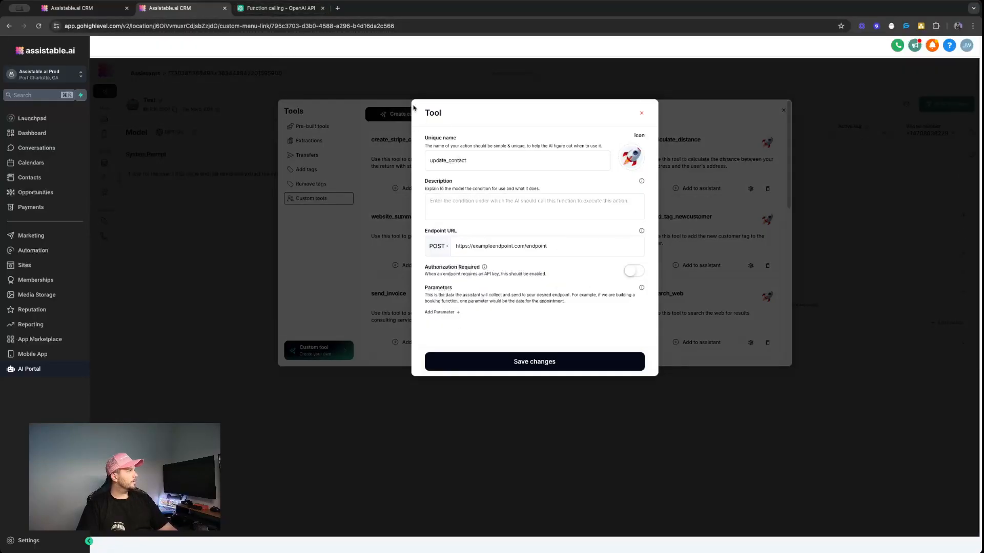
click(281, 9)
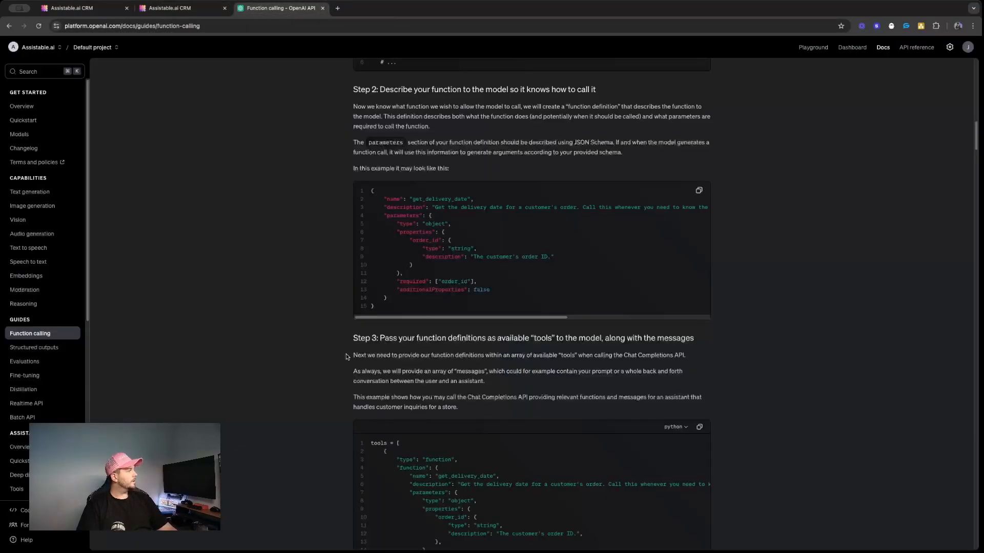
drag(379, 311, 345, 195)
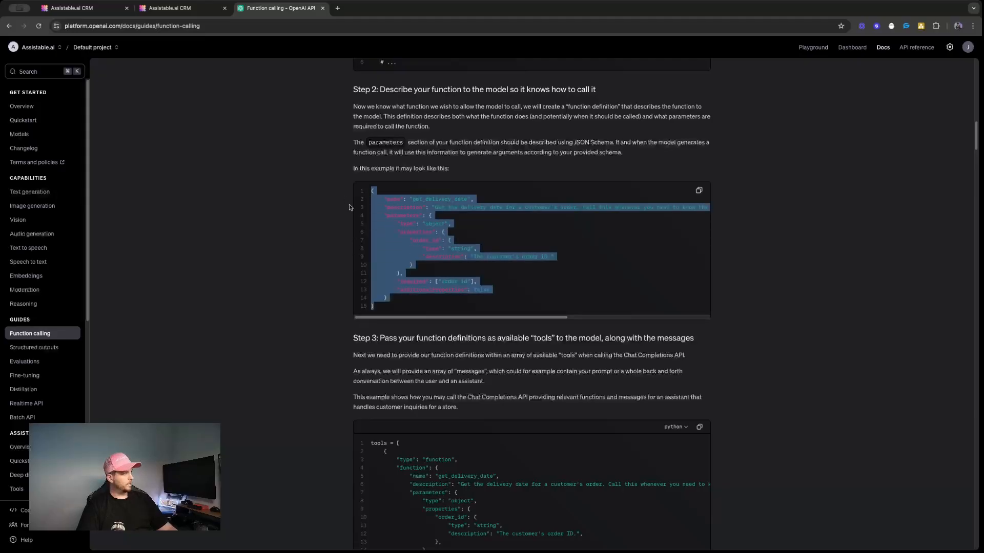
click(166, 9)
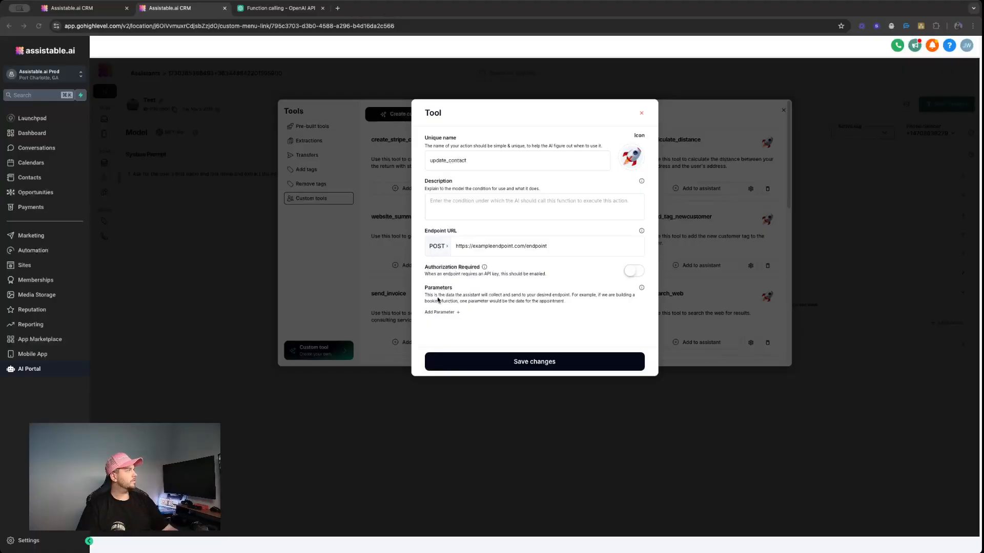
Compare the tool's unique name with the name value in the OpenAI function definition example
double_click(468, 162)
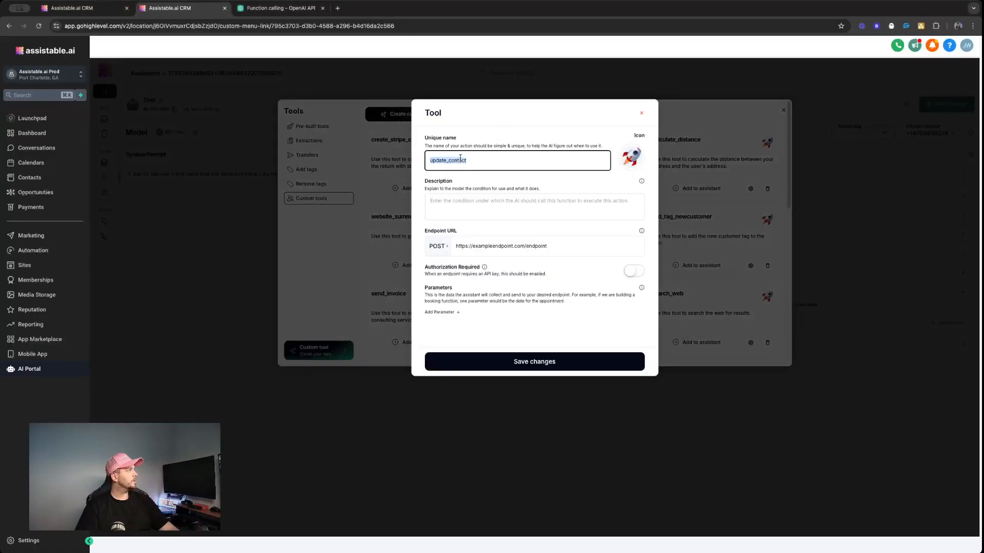
click(285, 10)
click(417, 199)
drag(416, 199, 430, 199)
double_click(433, 199)
click(453, 199)
double_click(458, 199)
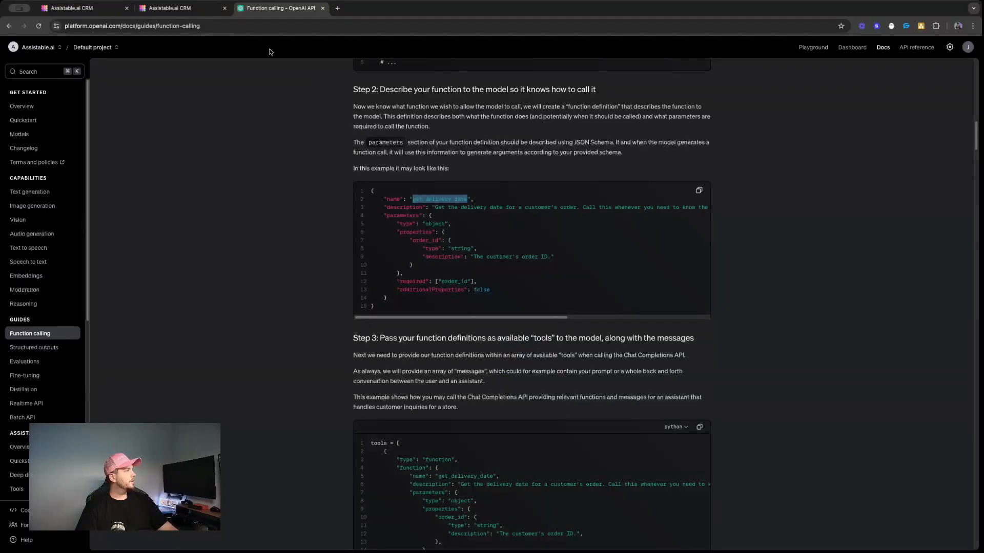
click(89, 9)
click(198, 9)
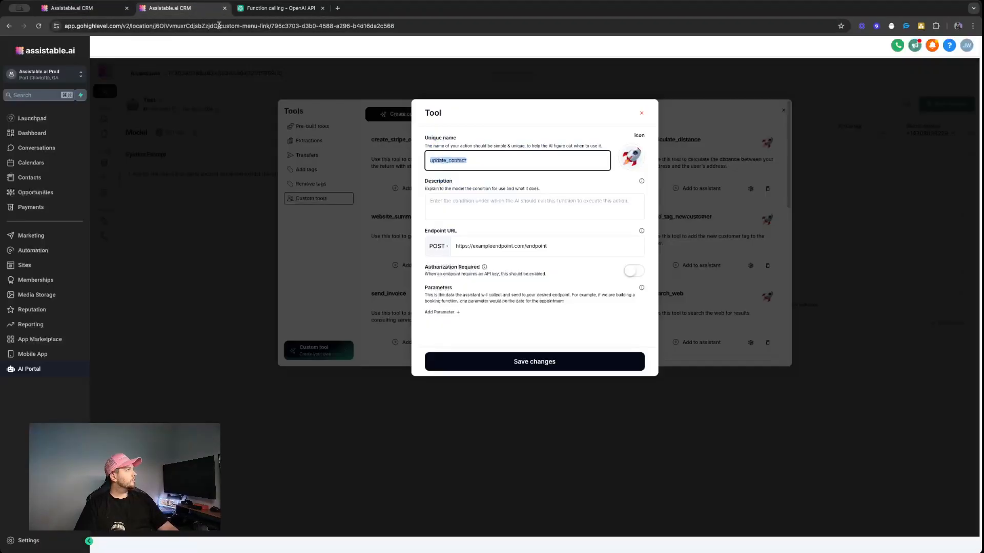
click(500, 185)
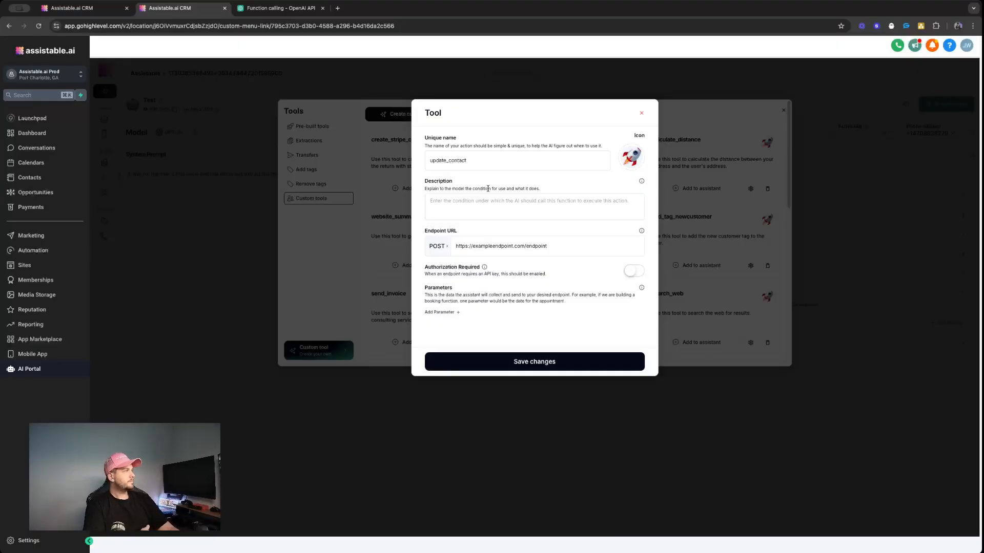
Copy the delivery date description from the OpenAI function example into the tool's description
click(263, 11)
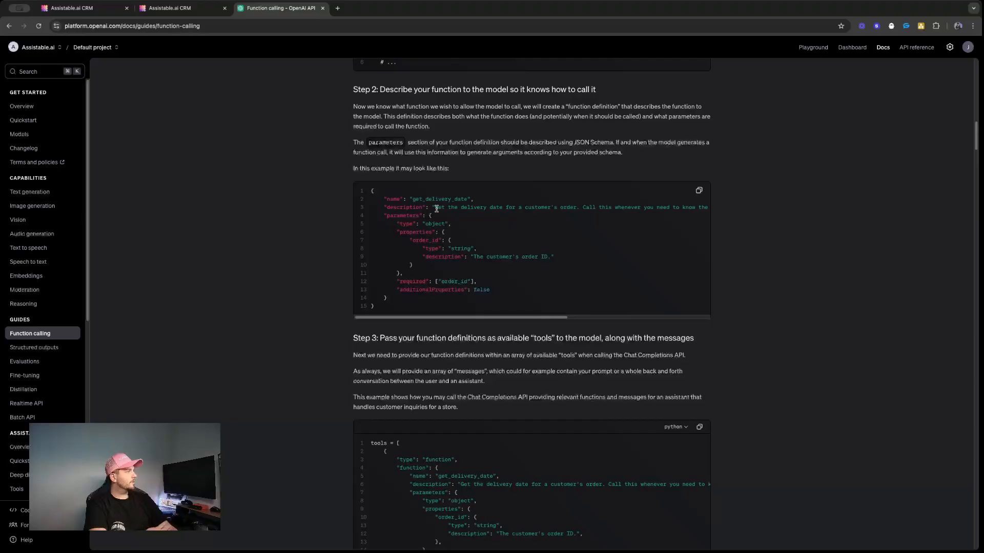
drag(433, 207, 697, 209)
key(ctrl+c)
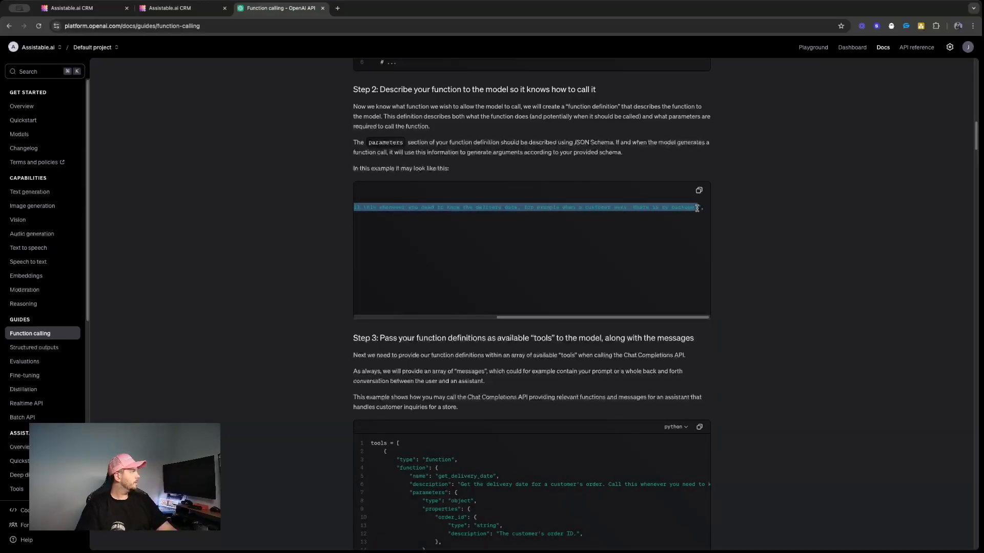
click(169, 8)
click(466, 197)
key(ctrl+v)
Compare the tool's unique name and pasted description with the corresponding lines of the OpenAI example
double_click(456, 160)
click(504, 181)
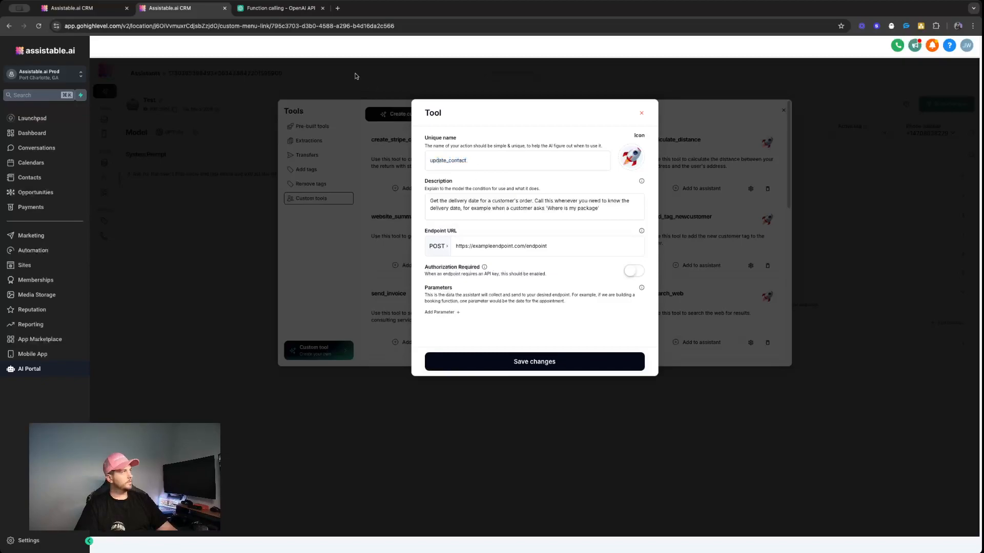
key(ctrl+Tab)
scroll(442, 234, left, 5)
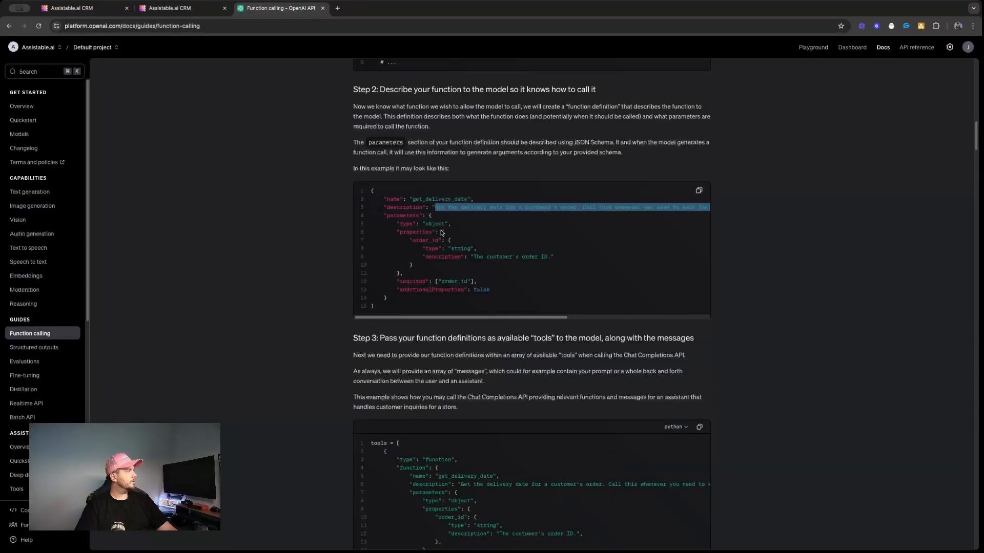
triple_click(446, 198)
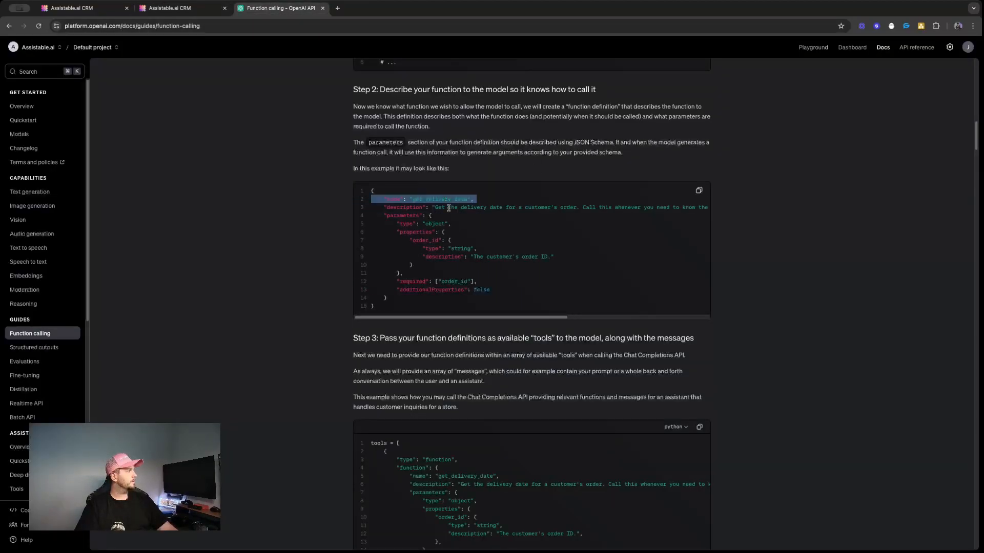
click(182, 2)
drag(430, 201, 600, 210)
click(631, 217)
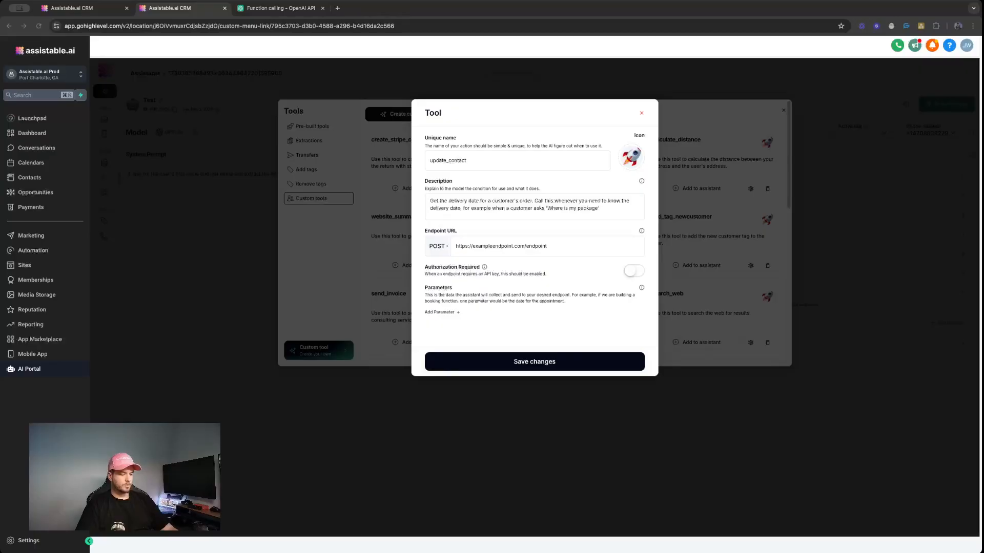
Replace the sample description with "Use this tool to update the user's contact information to remember for later."
triple_click(537, 204)
drag(598, 210, 428, 200)
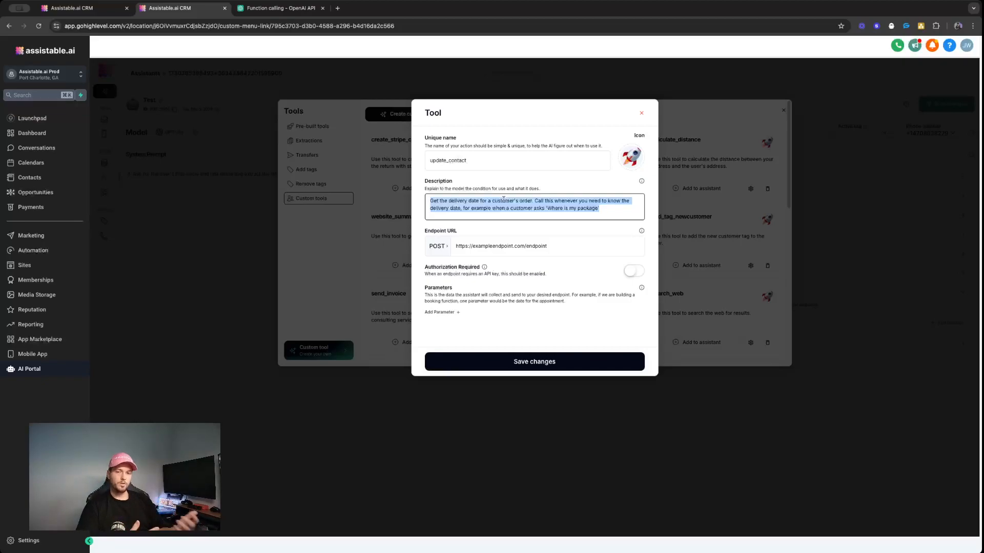
key(BackSpace)
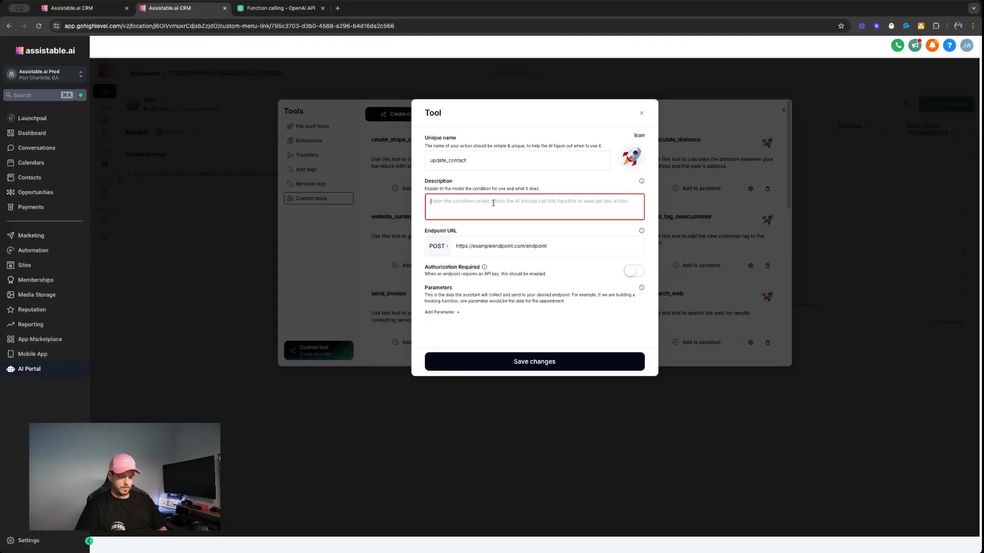
text(Use th)
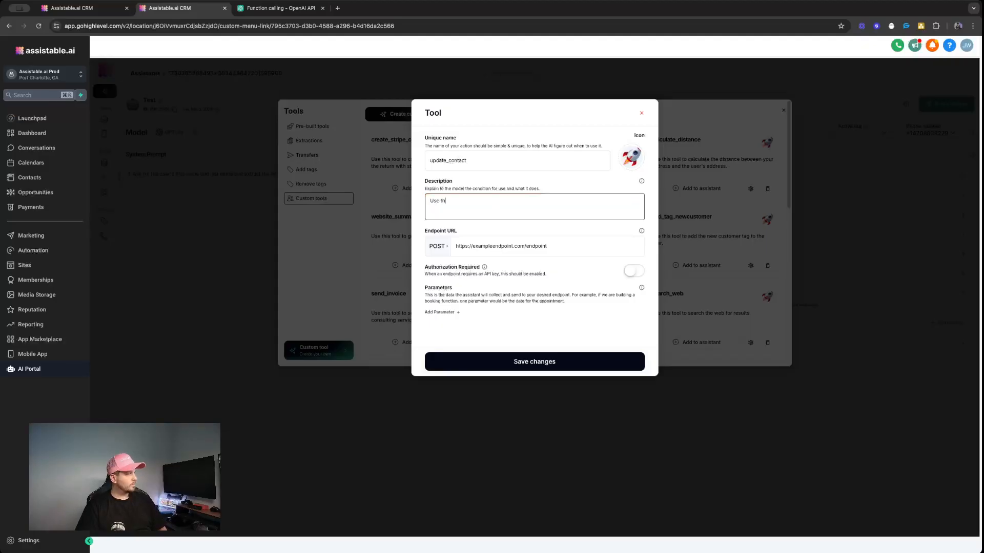
text(is tool to updat)
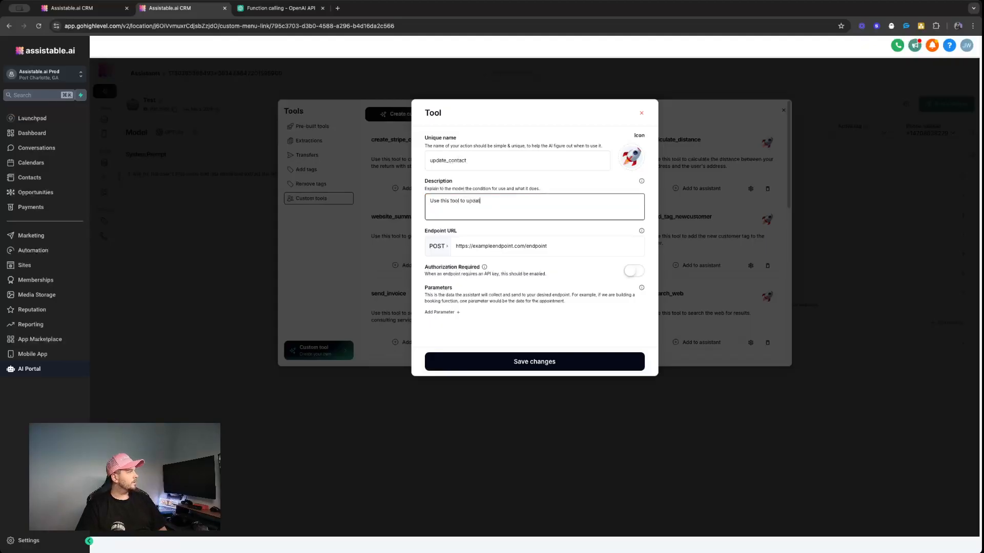
text(e the user's contact ifnor)
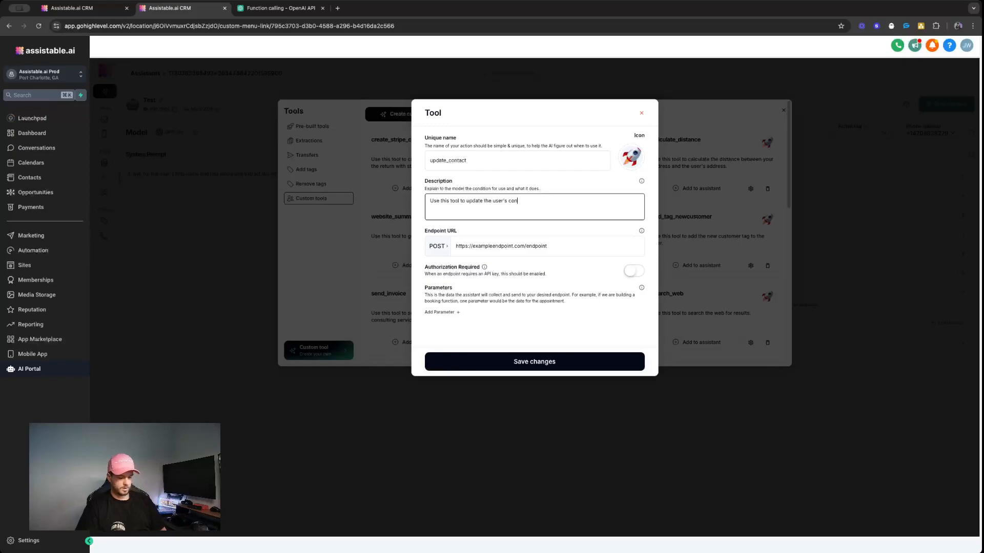
key(BackSpace)
key(BackSpace)
key(BackSpace)
key(BackSpace)
text(information to remember for later.)
double_click(487, 200)
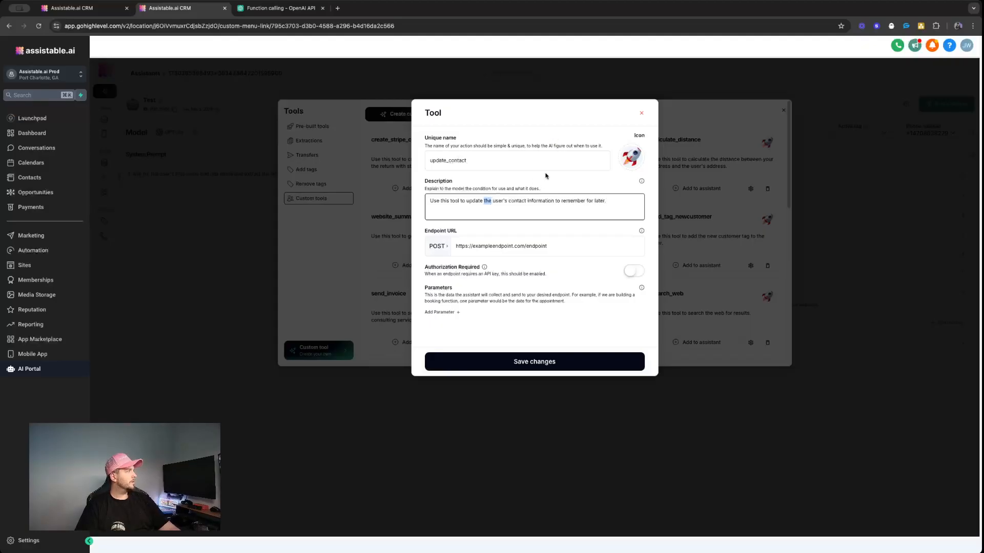
click(545, 176)
drag(436, 200, 607, 202)
drag(478, 202, 581, 205)
click(595, 201)
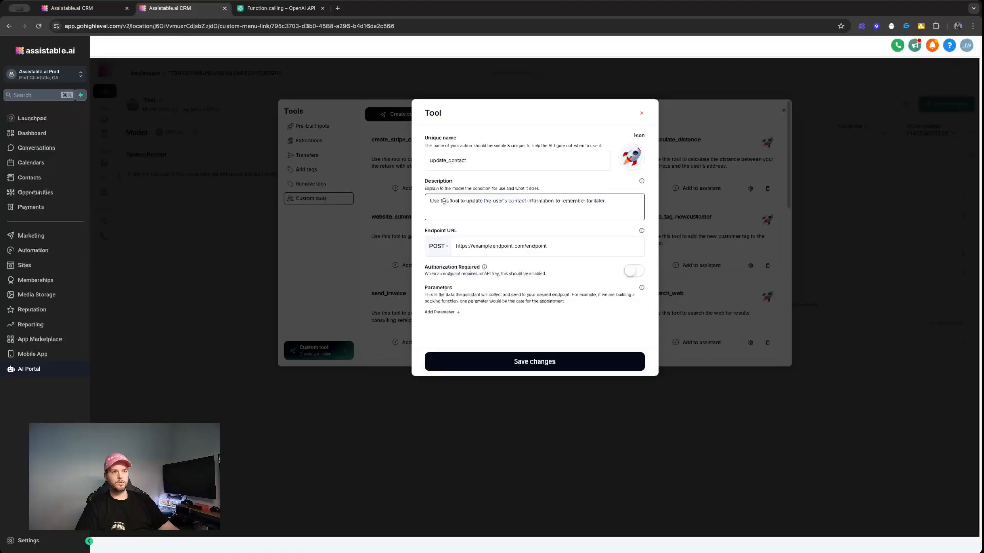
Append "Call the function whenever the user tells you their name." to the tool's description
click(613, 200)
text(Call the function whenever the user tells you their name.)
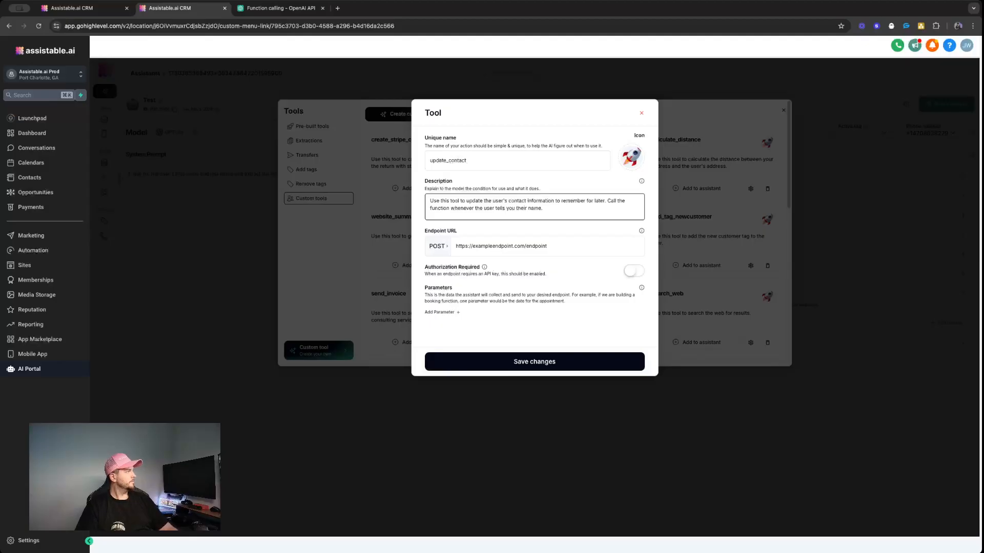
click(602, 178)
click(558, 205)
key(super+a)
click(569, 188)
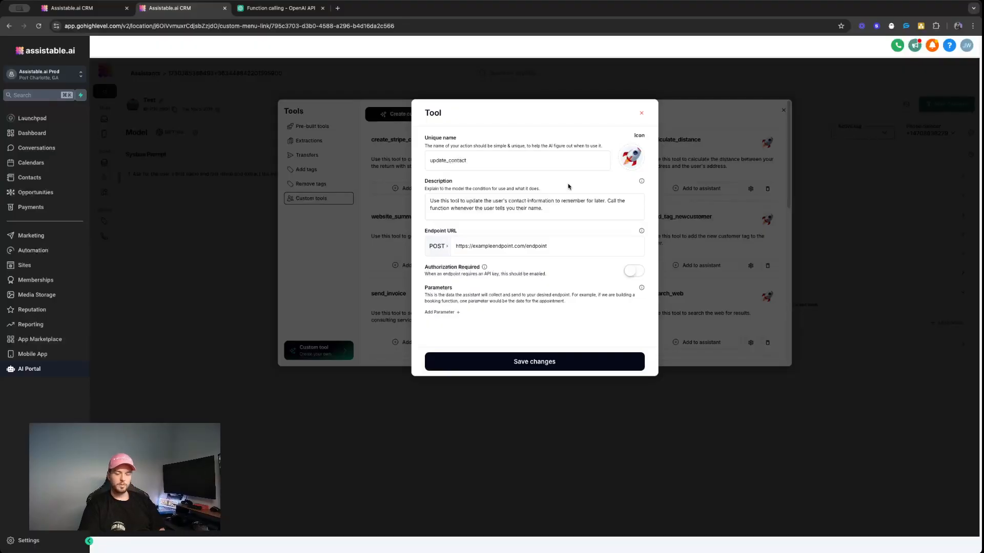
triple_click(533, 209)
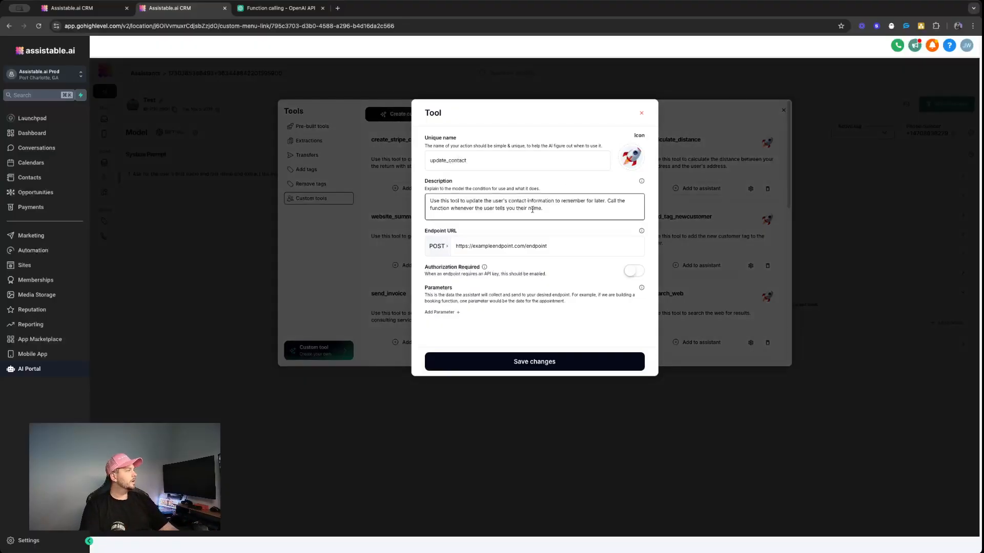
triple_click(548, 208)
triple_click(566, 208)
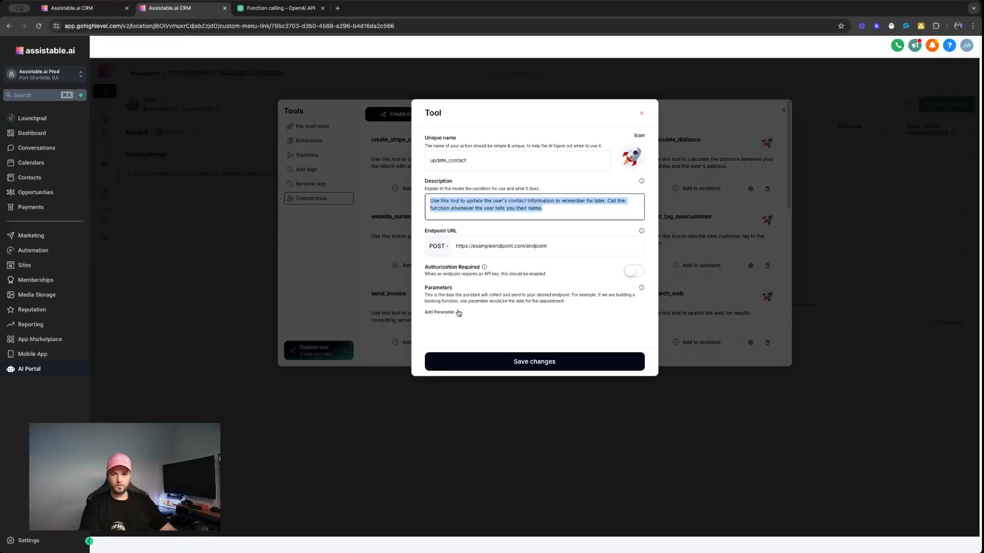
click(535, 211)
triple_click(539, 209)
click(569, 210)
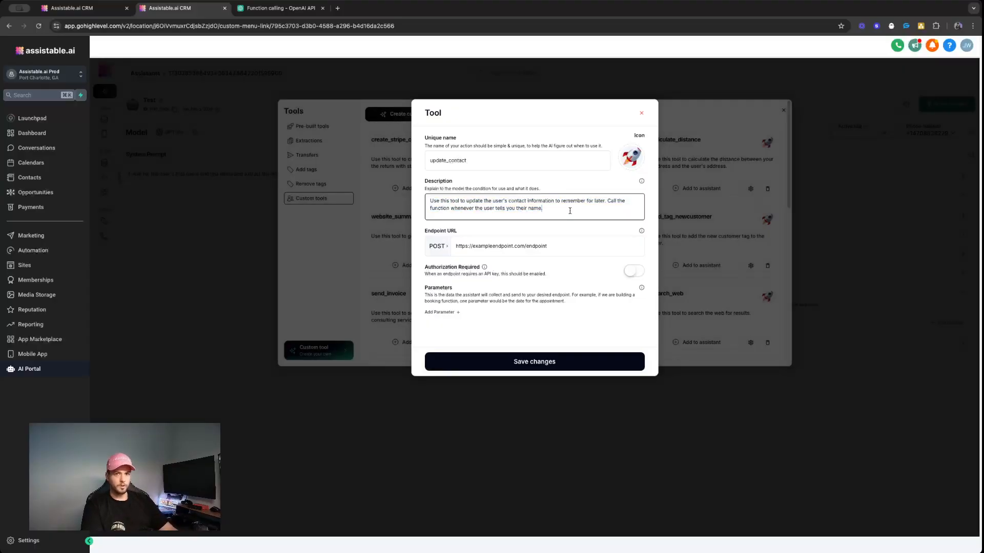
triple_click(570, 211)
click(568, 213)
triple_click(565, 216)
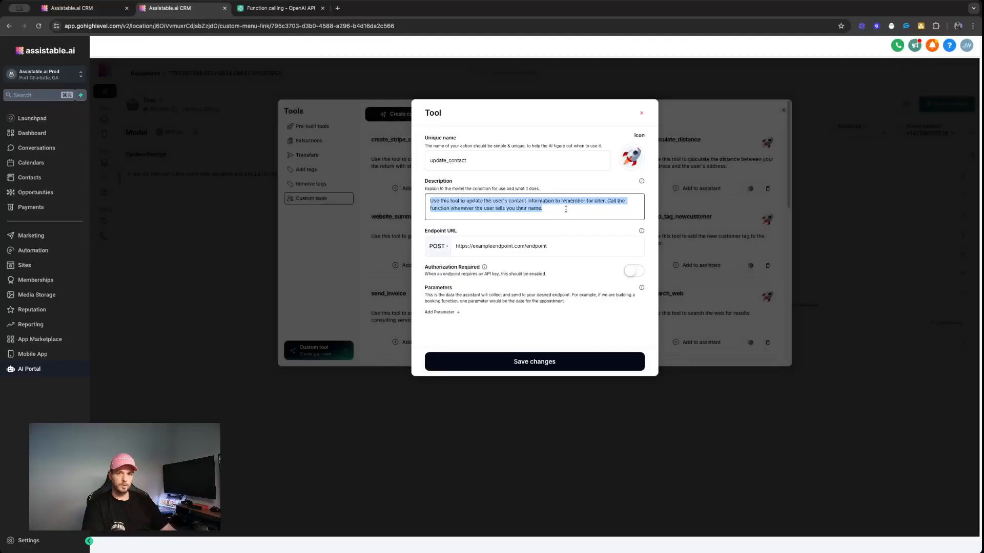
click(555, 212)
click(515, 232)
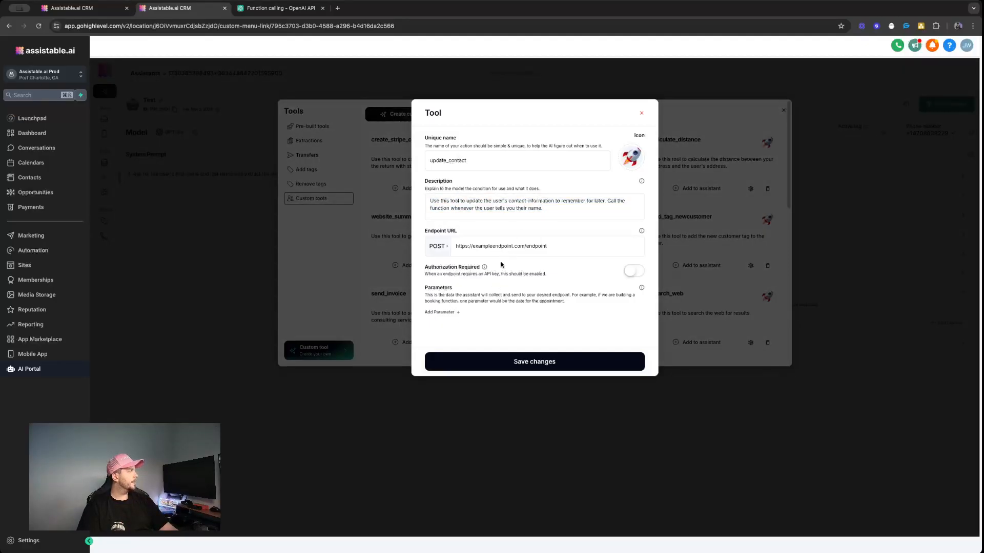
Start a new Inbound Webhook trigger in the "fill contact info" workflow
click(77, 9)
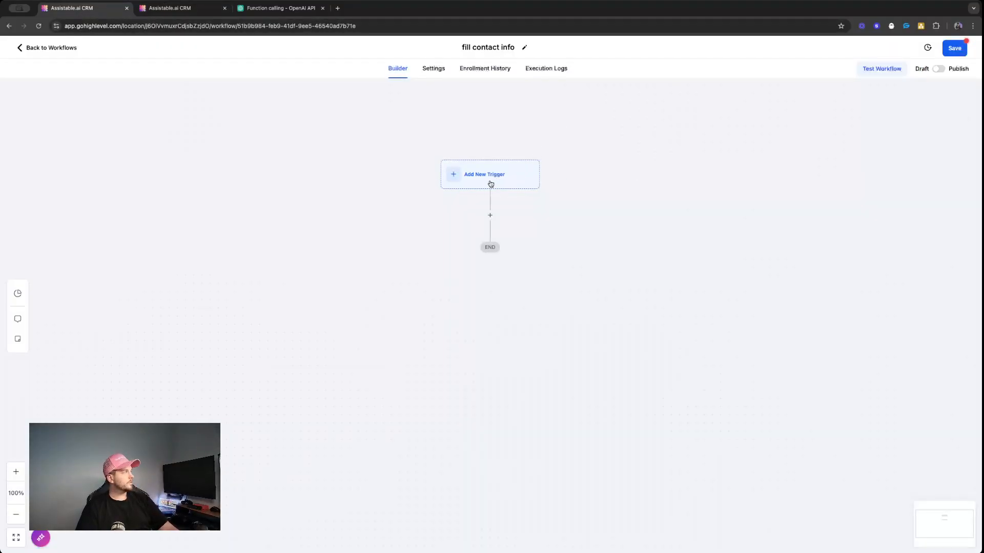
click(490, 183)
click(793, 137)
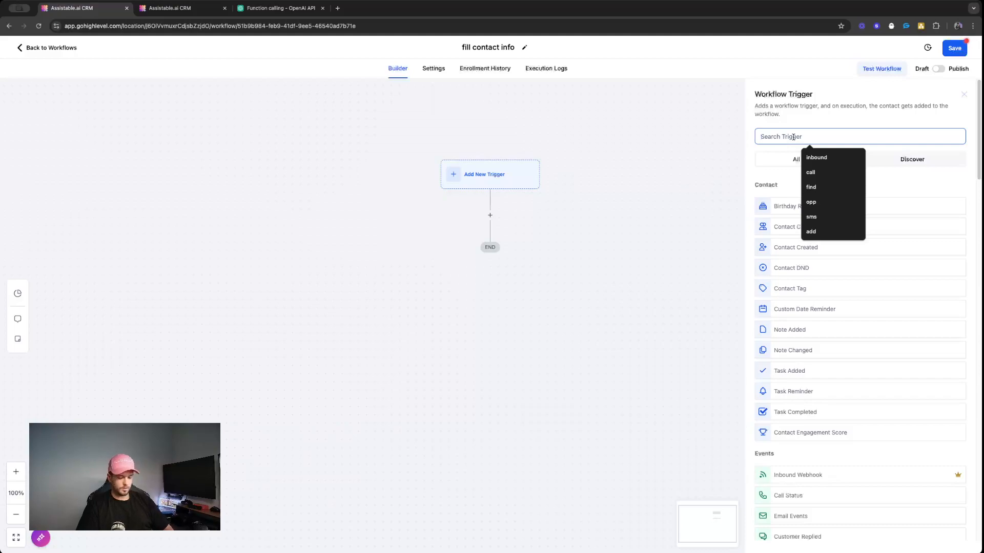
text(inbound)
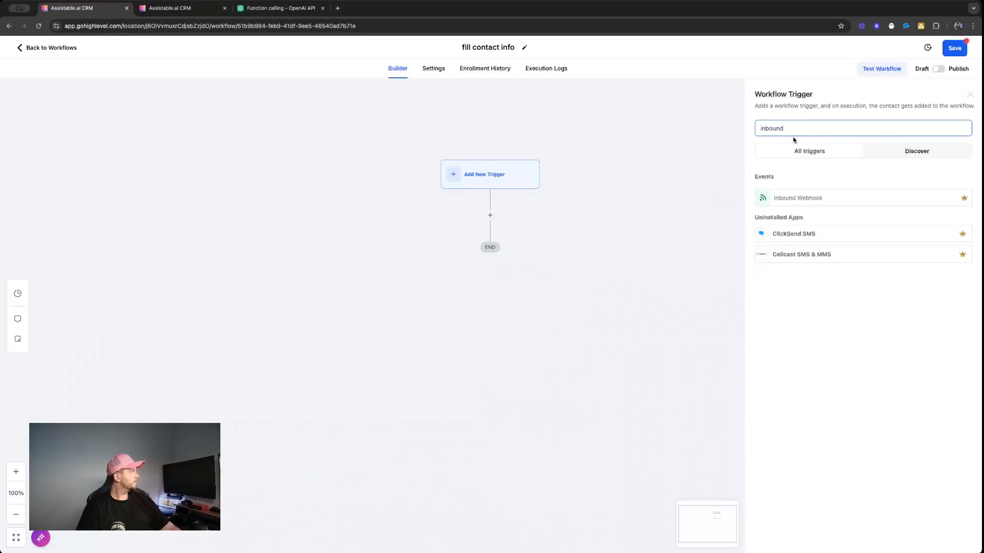
click(790, 200)
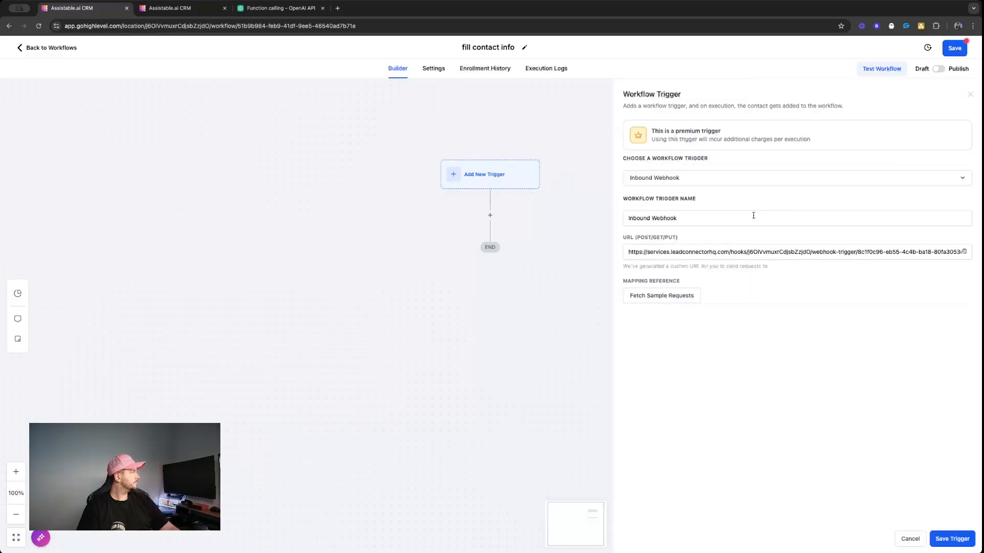
Copy the Inbound Webhook trigger's generated URL and use it as the update_contact tool's POST endpoint URL
click(802, 251)
click(964, 251)
click(182, 8)
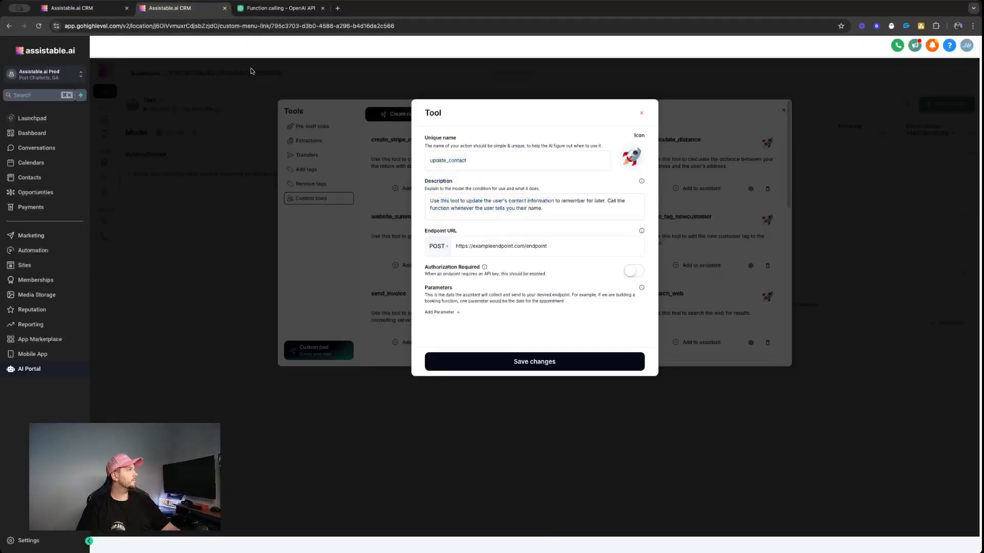
triple_click(536, 247)
key(super+v)
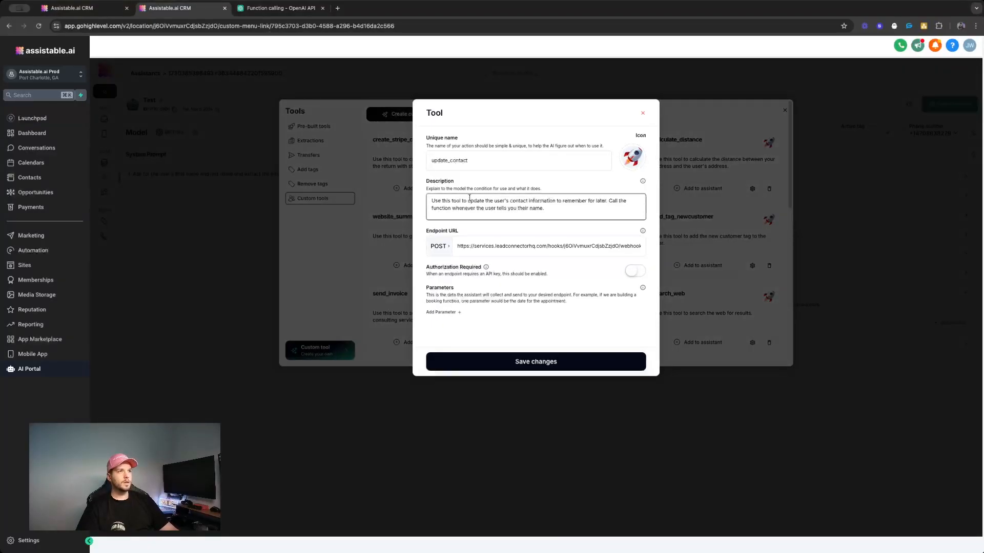
Add two blank parameters to the update_contact tool
click(453, 313)
click(439, 331)
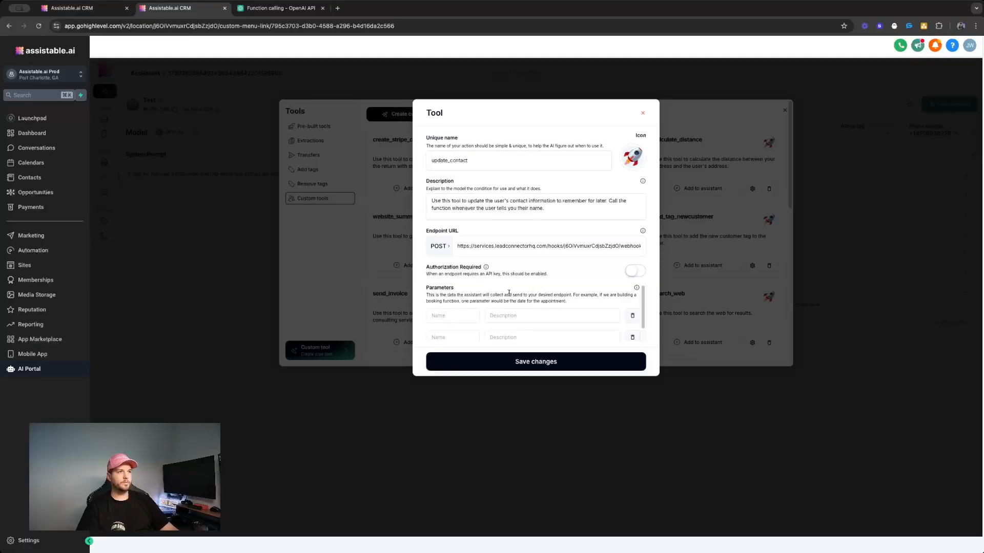
double_click(480, 301)
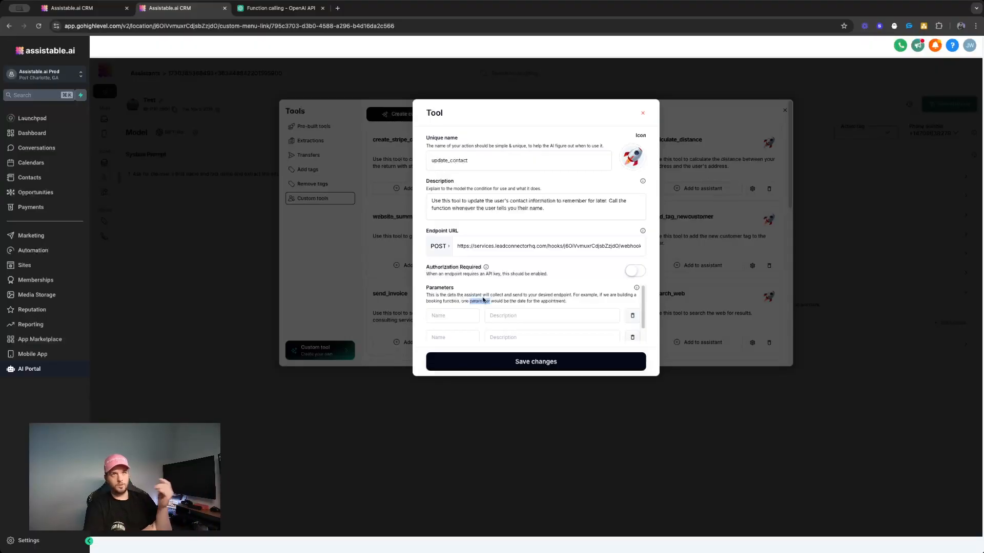
Review the name and description lines of the get_delivery_date function definition in the OpenAI function calling guide
click(280, 8)
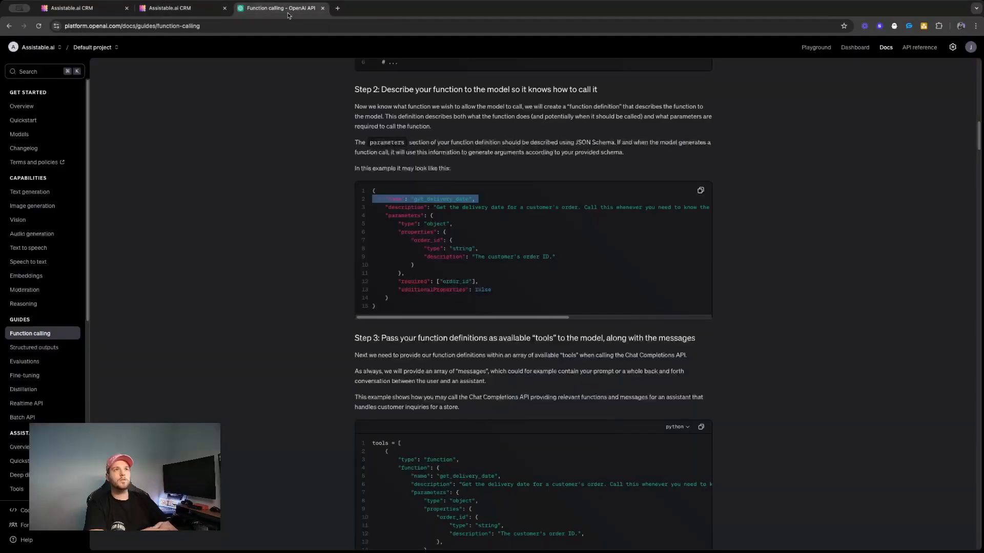
click(496, 210)
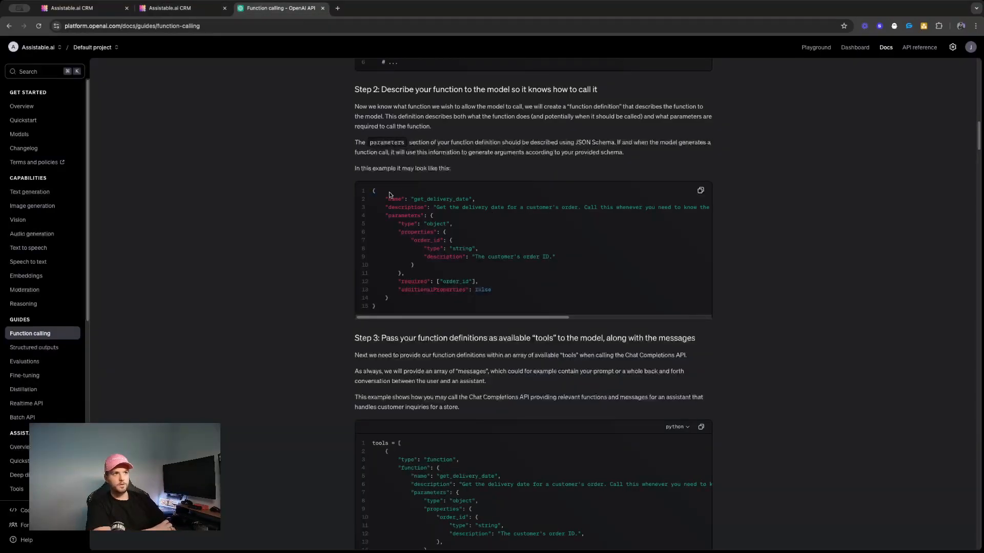
drag(389, 191, 487, 201)
drag(382, 207, 608, 217)
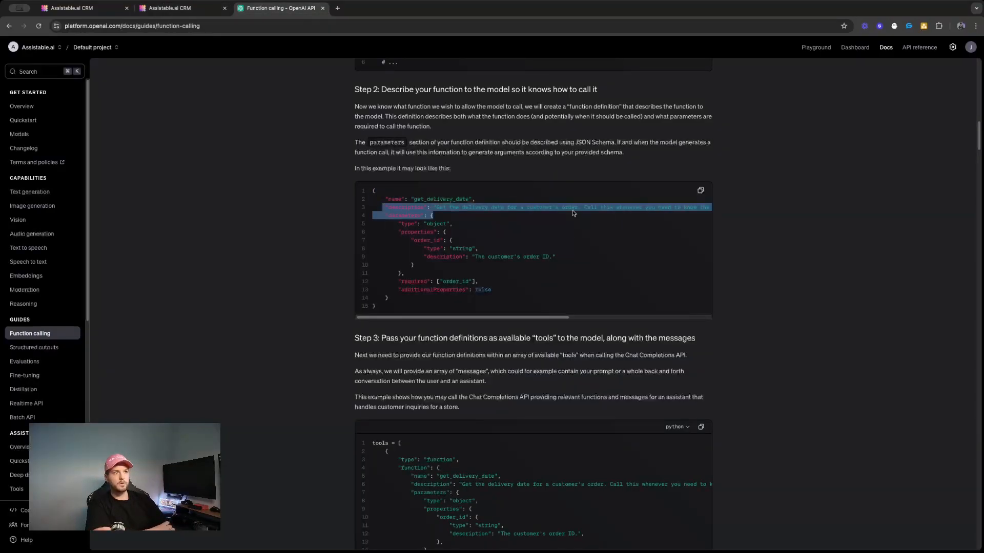
click(506, 207)
double_click(423, 199)
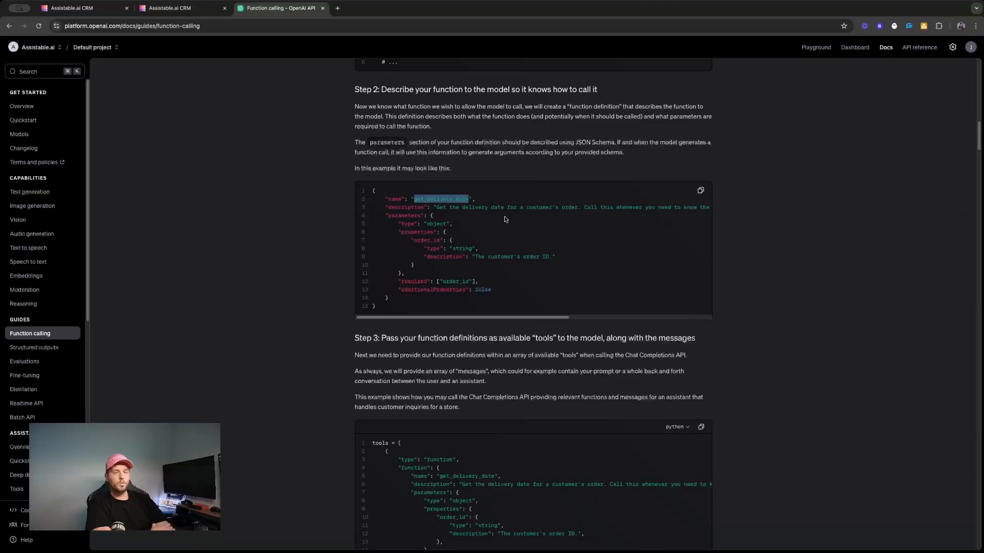
click(512, 208)
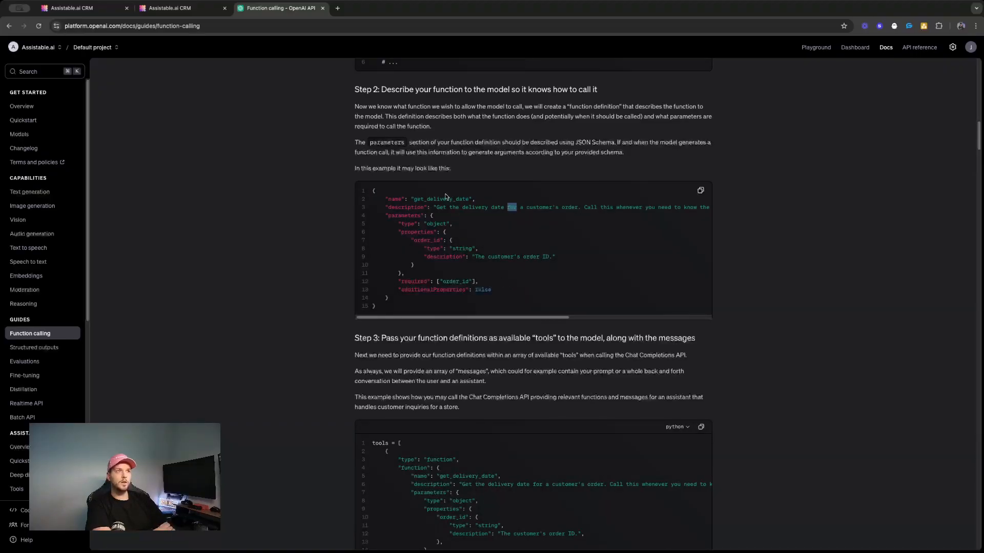
drag(437, 207, 638, 208)
triple_click(637, 207)
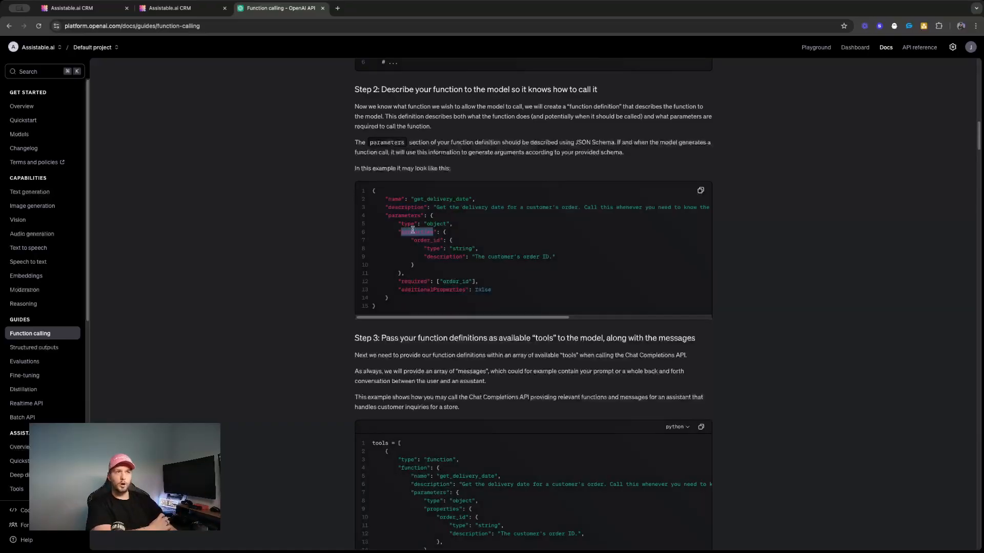
Compare the tool's parameter fields with the order_id property and its description in the OpenAI example
click(169, 7)
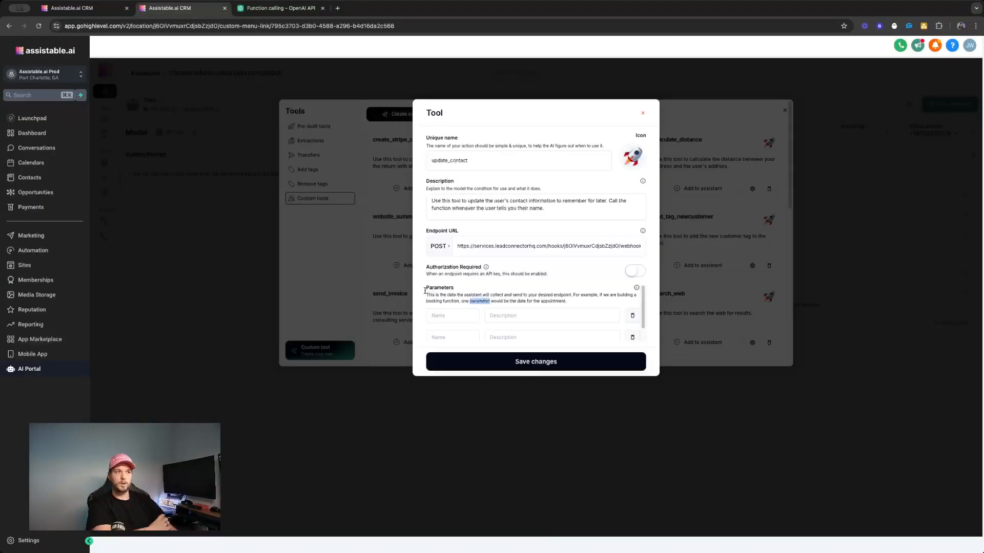
click(269, 9)
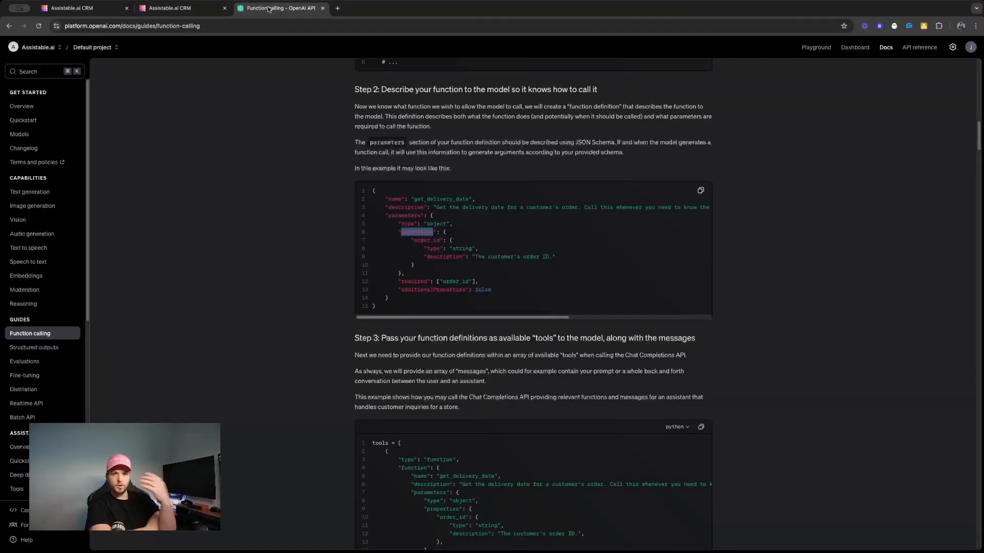
double_click(422, 241)
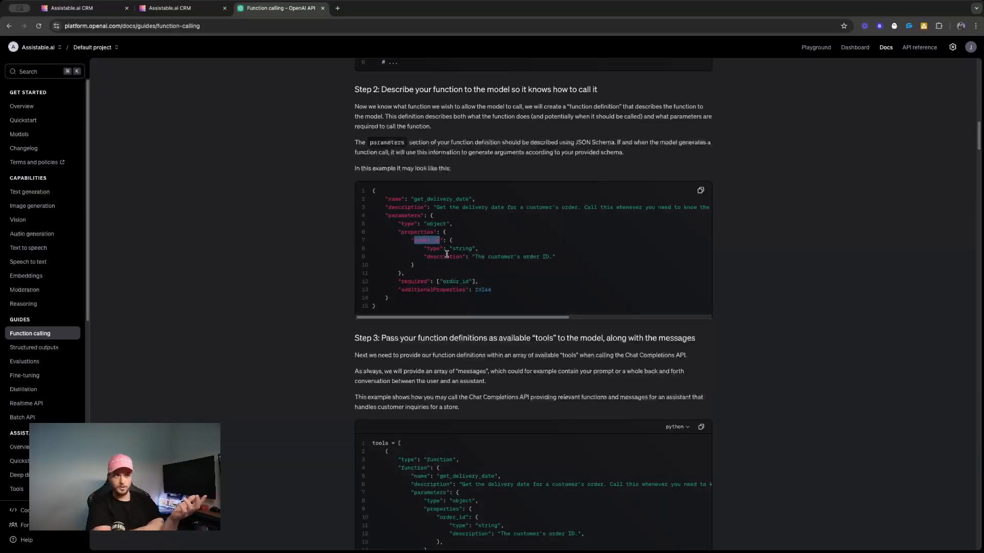
drag(478, 256, 557, 262)
click(474, 256)
drag(473, 257, 552, 256)
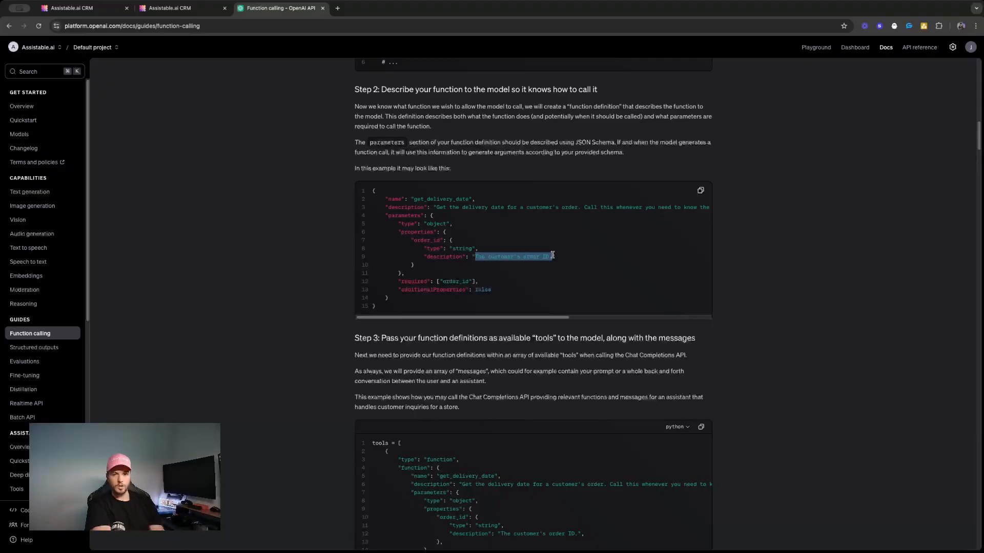
Name the update_contact tool's first parameter first_name
click(171, 9)
click(457, 300)
scroll(457, 298, down, 1)
click(457, 297)
text(firstName)
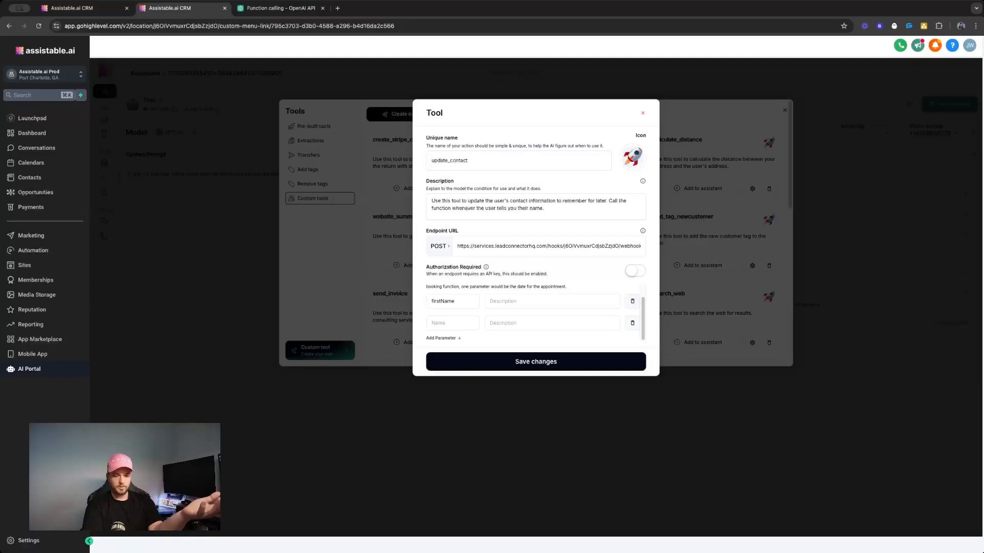
key(BackSpace)
key(BackSpace)
key(BackSpace)
key(BackSpace)
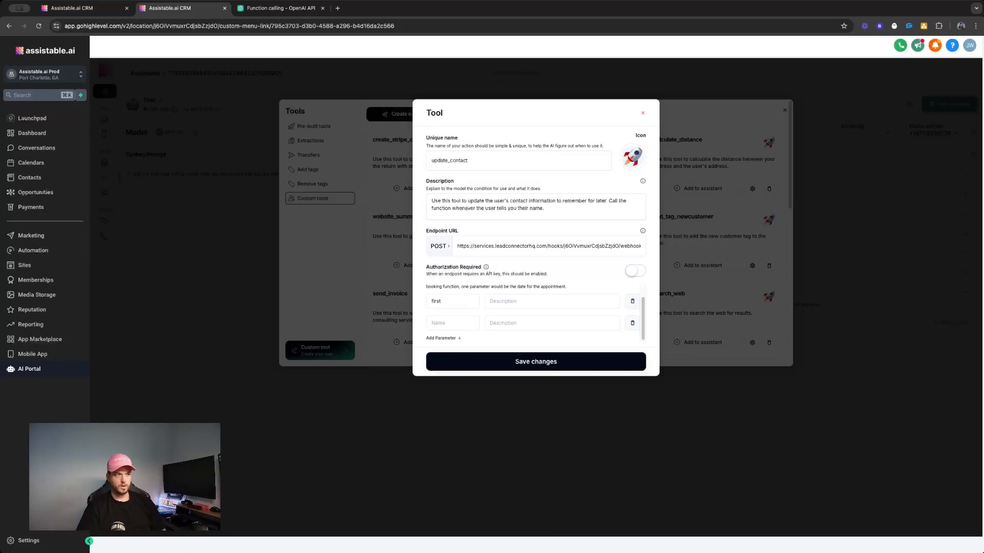
text(_name)
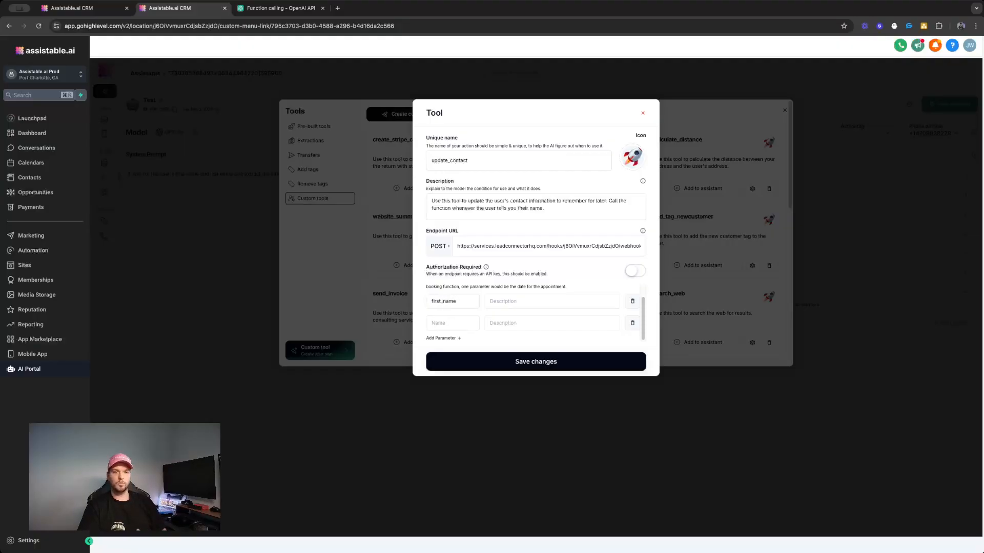
Compare the parameter name's underscore style with order_id and get_delivery_date in the OpenAI example
click(280, 8)
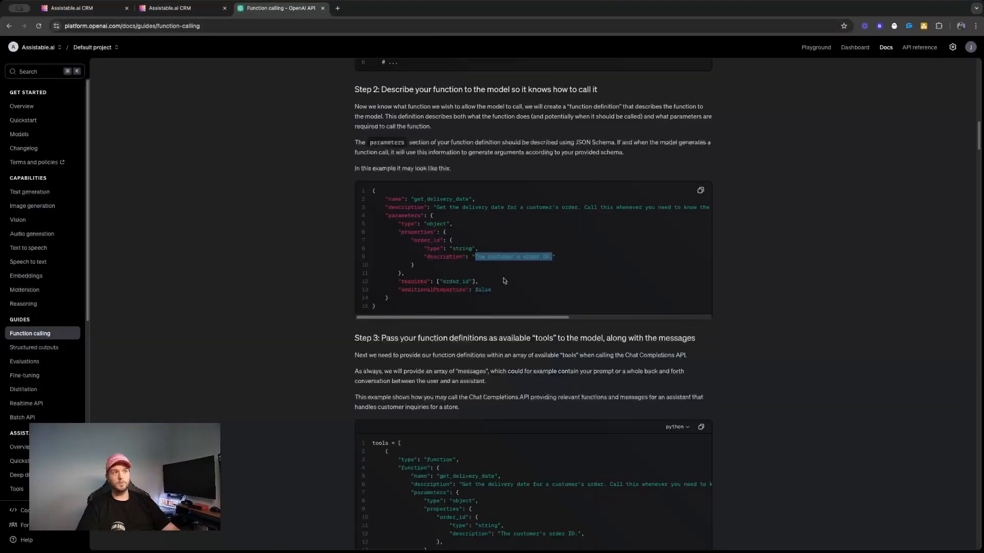
double_click(427, 240)
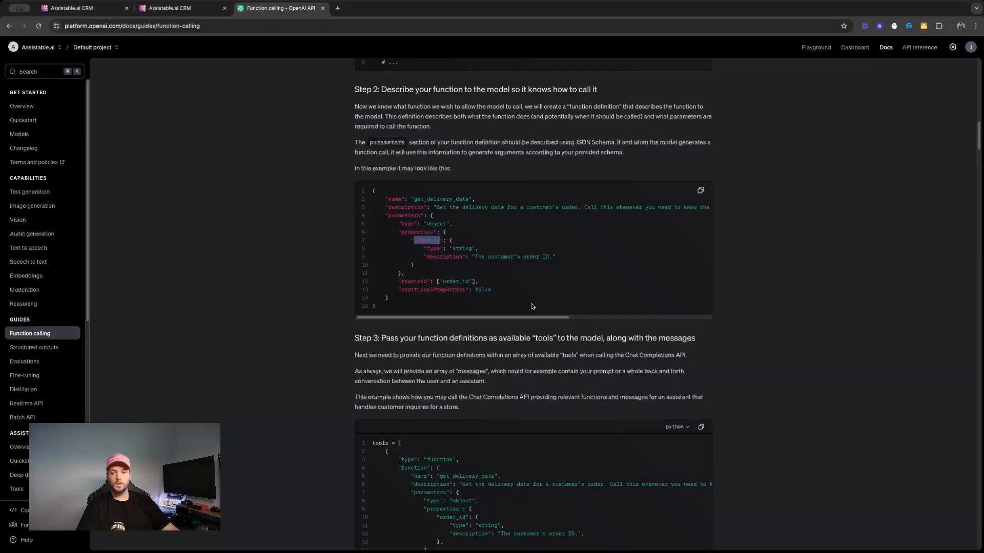
double_click(442, 199)
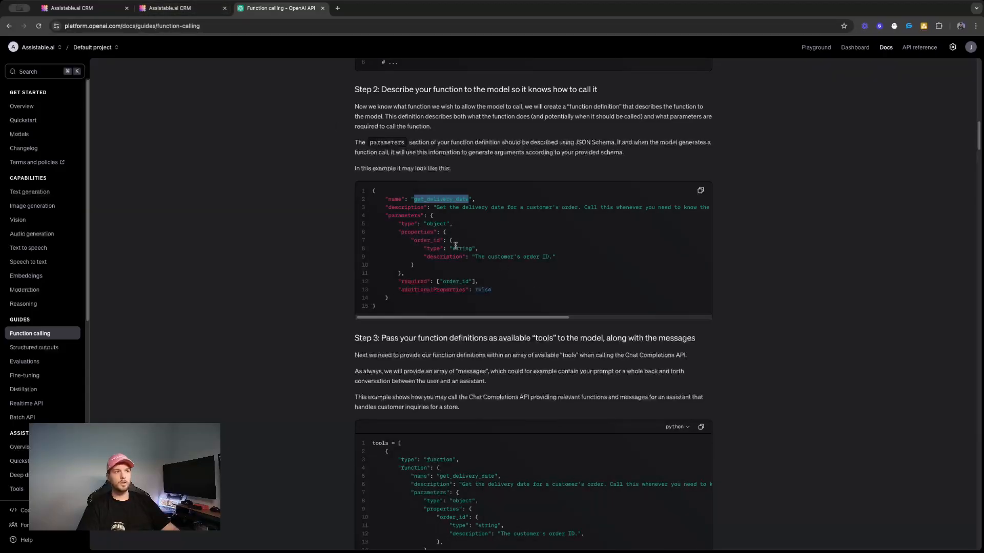
double_click(426, 239)
click(169, 9)
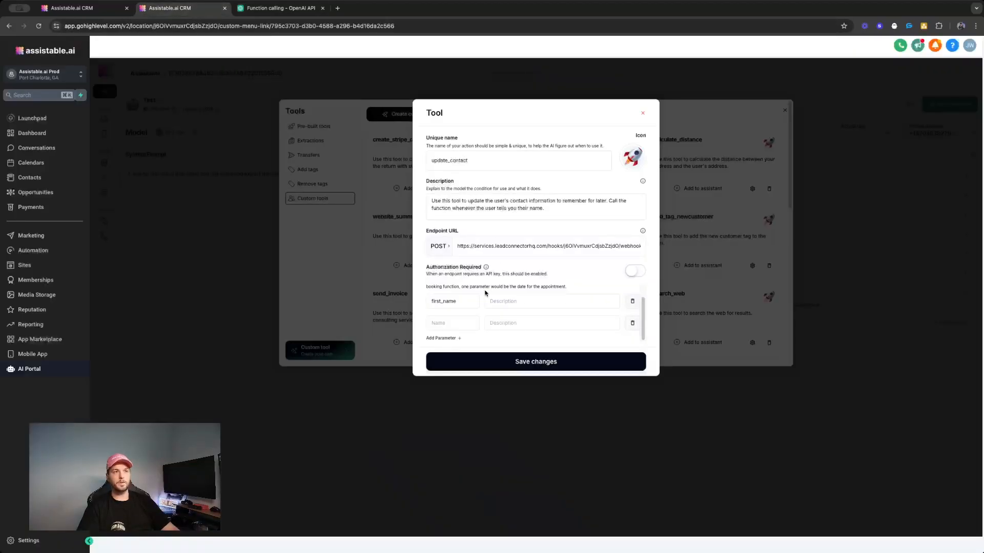
double_click(436, 301)
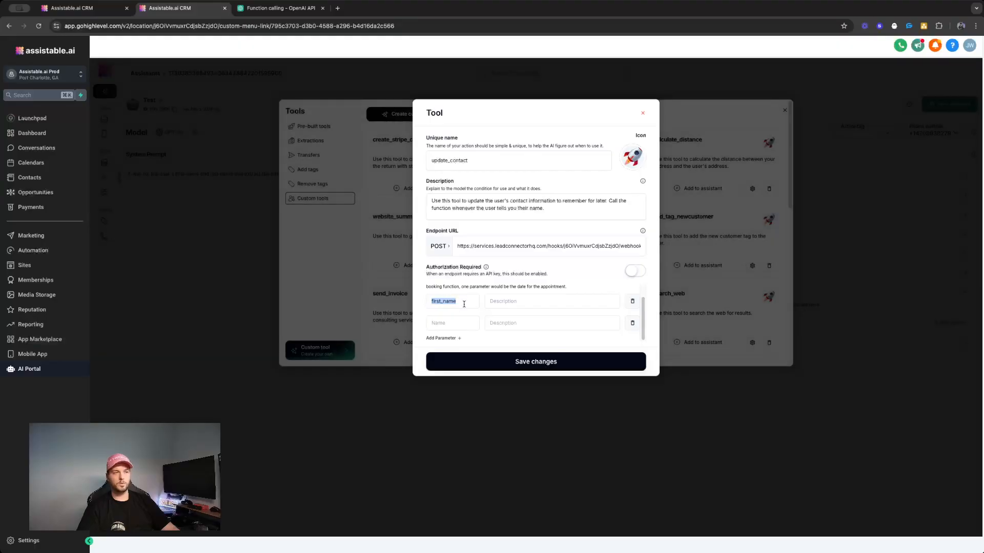
scroll(463, 306, up, 1)
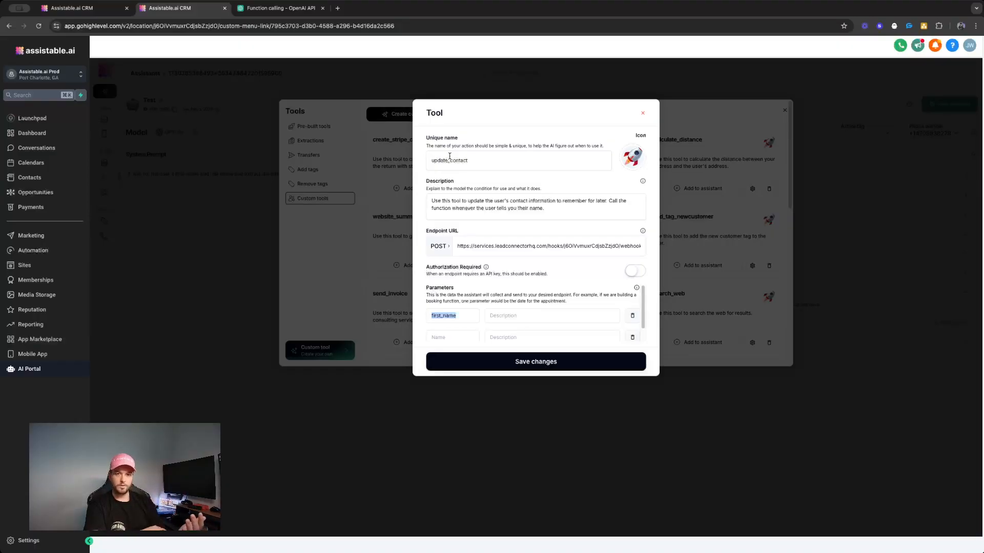
Try the spelling firstName for the first parameter's name and restore it to first_name
click(452, 327)
key(BackSpace)
key(BackSpace)
text(N)
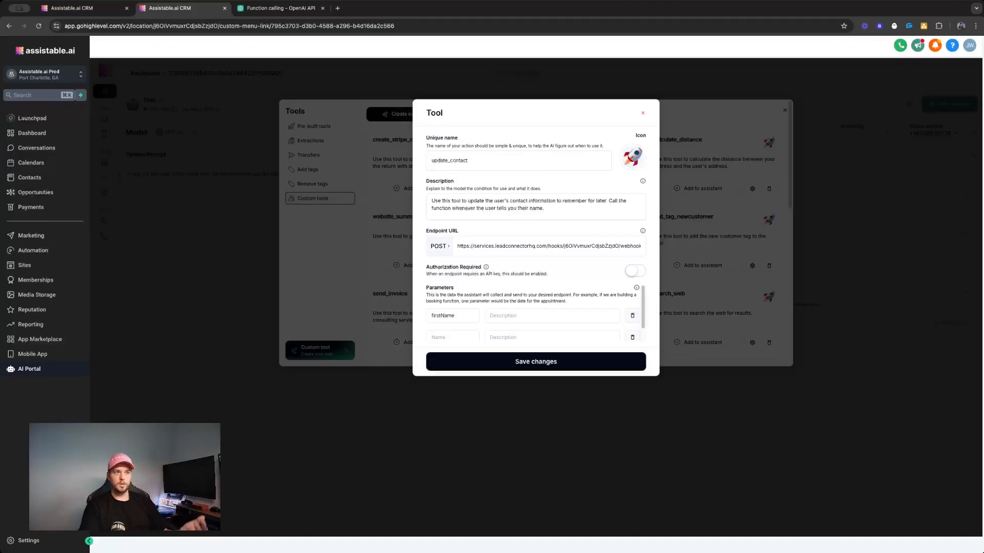
key(BackSpace)
text(_n)
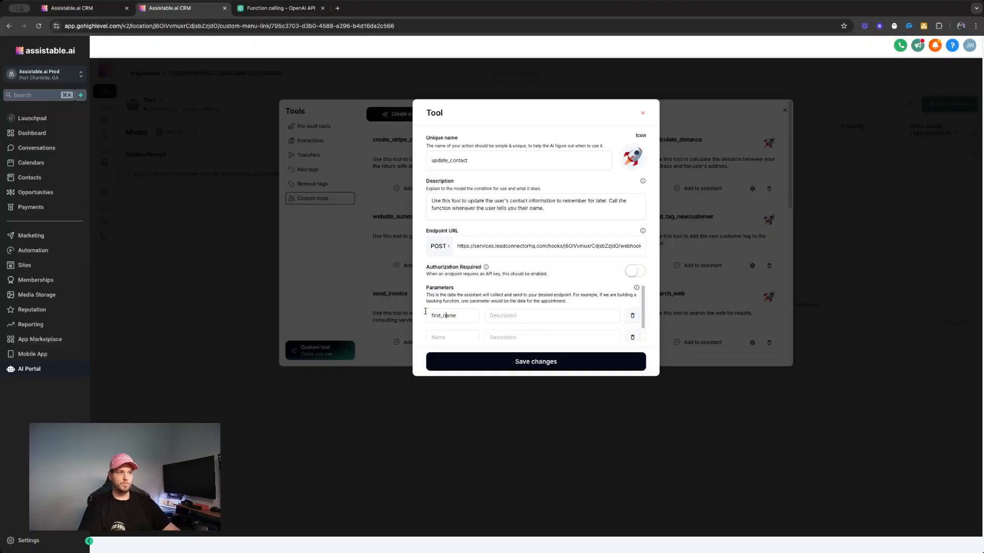
double_click(483, 321)
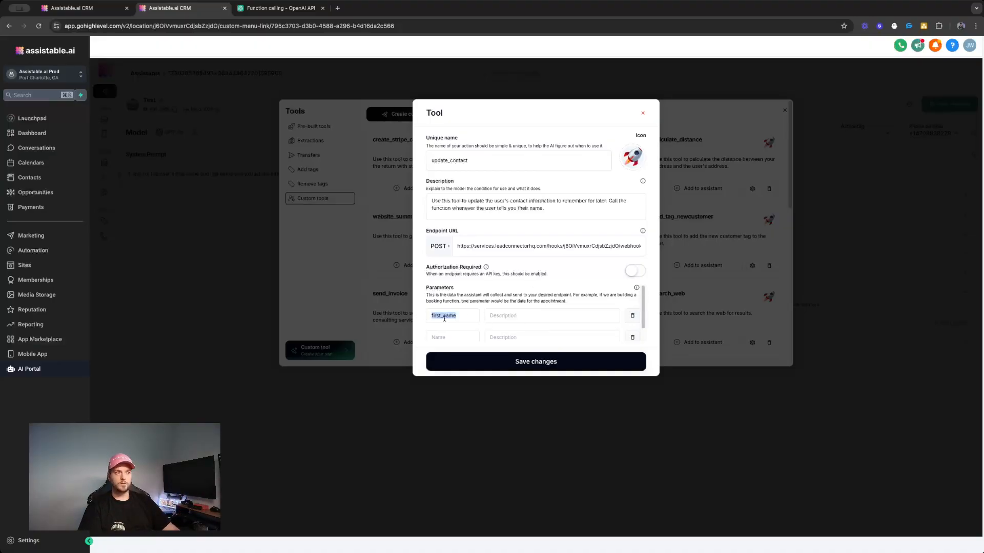
Name the tool's second parameter contact_income and shorten that name to income
drag(465, 318, 446, 316)
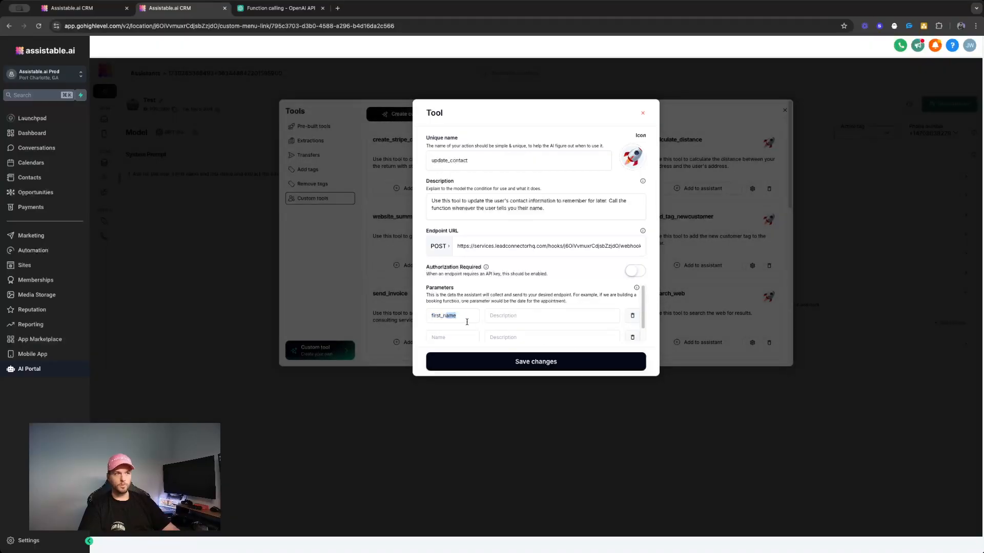
scroll(463, 322, down, 1)
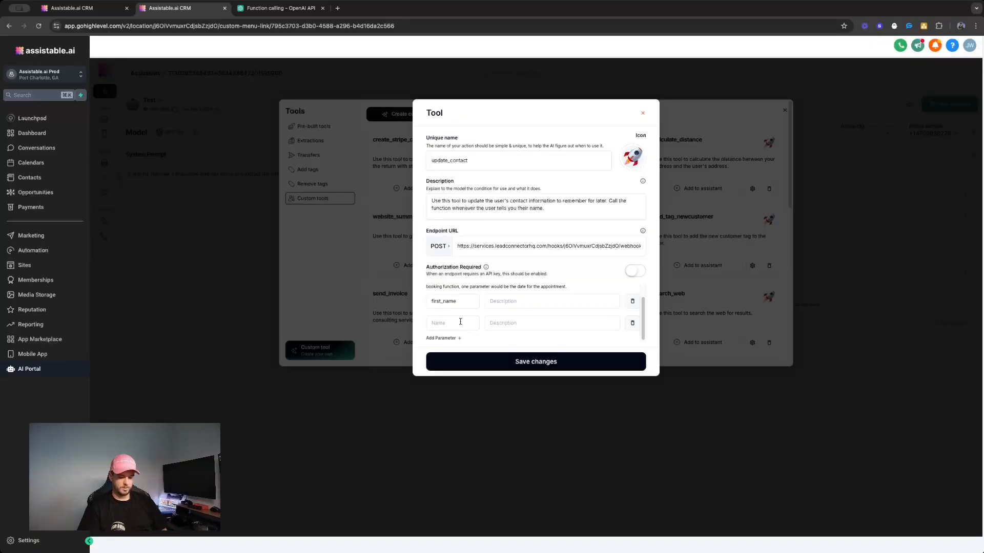
text(con)
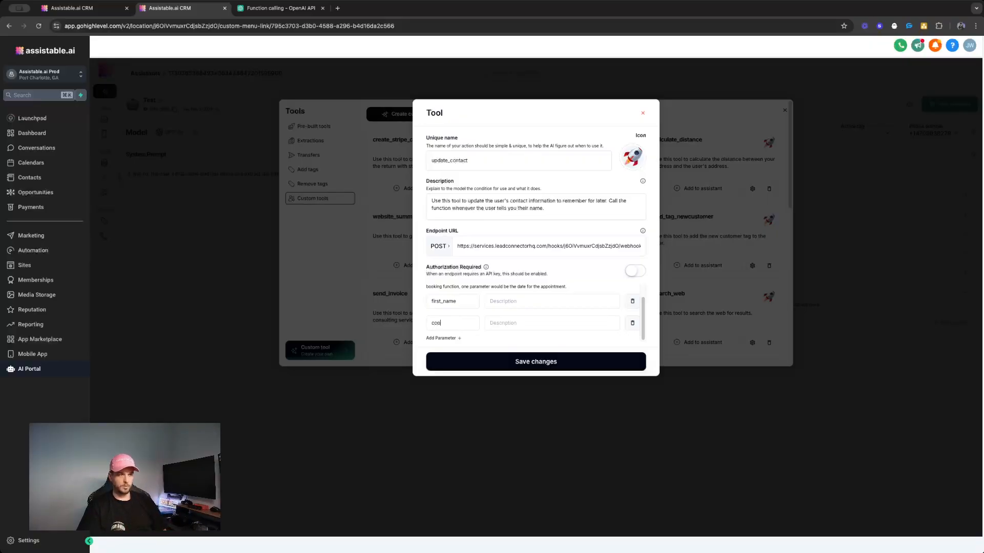
text(tact_income)
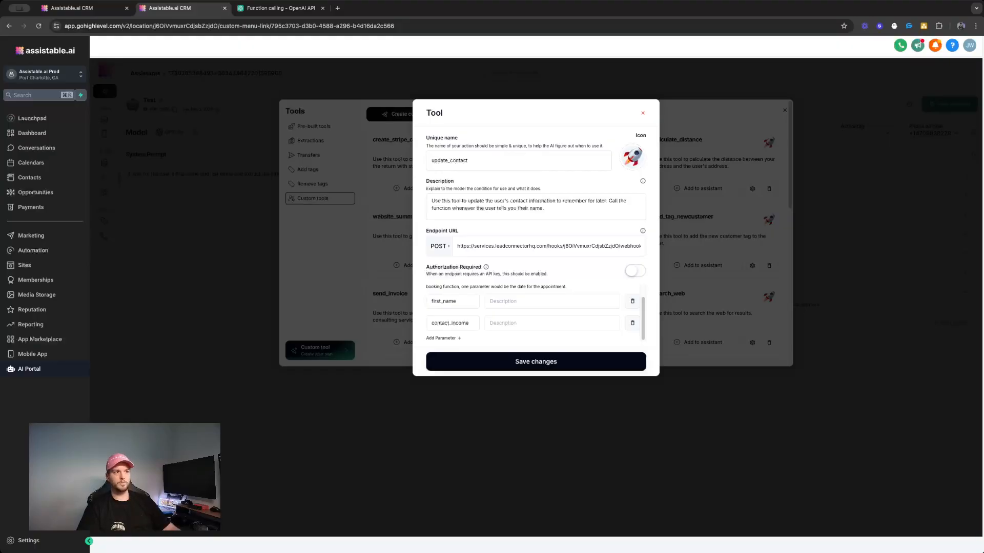
double_click(458, 322)
text(income)
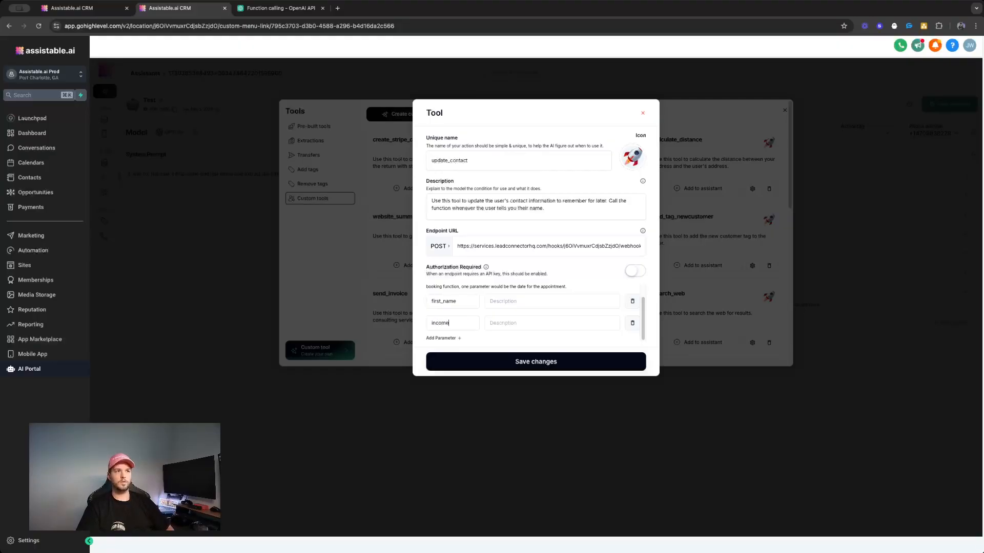
Replace the second parameter's name with opt_out, trying the spelling optOut on the way
double_click(454, 325)
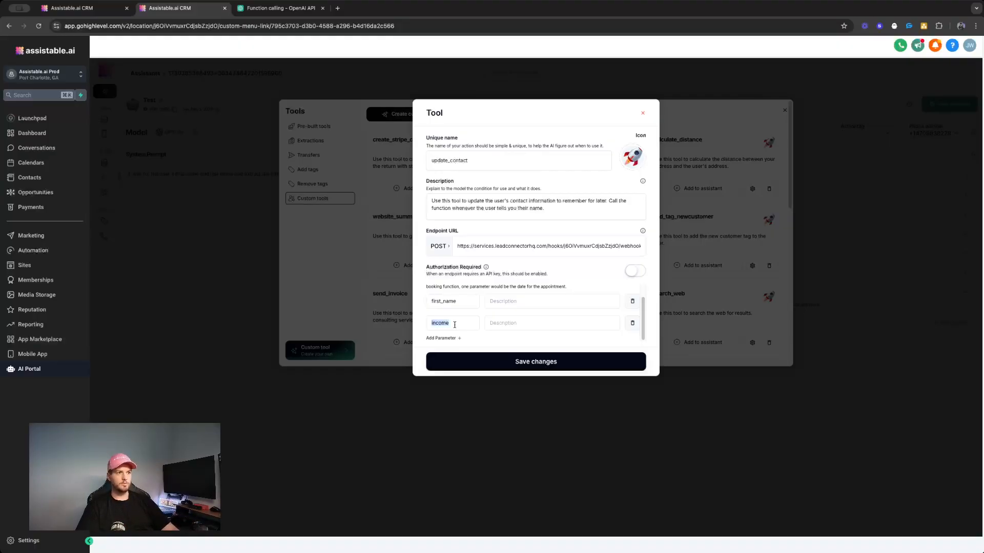
text(ot)
text(ptout)
key(BackSpace)
key(BackSpace)
key(BackSpace)
text(Out)
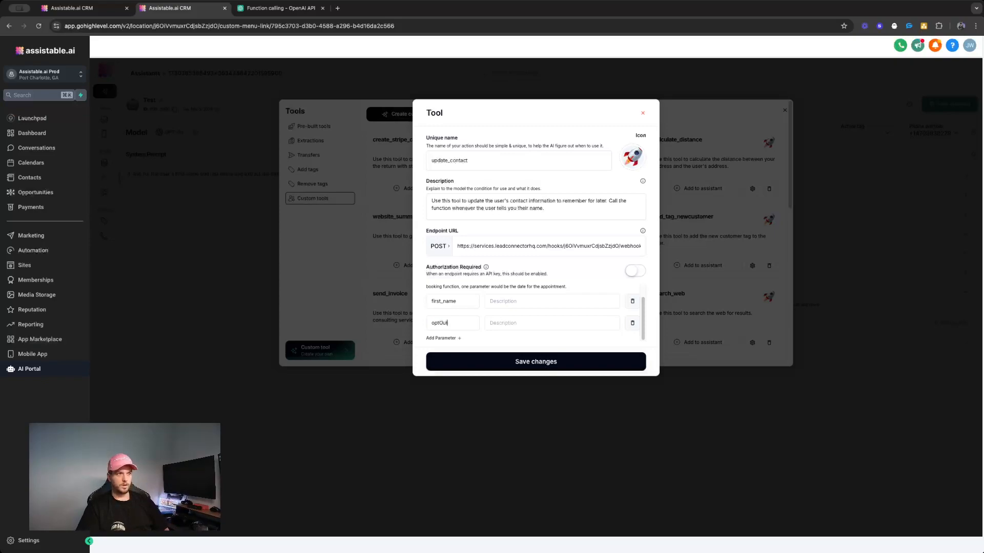
key(BackSpace)
key(BackSpace)
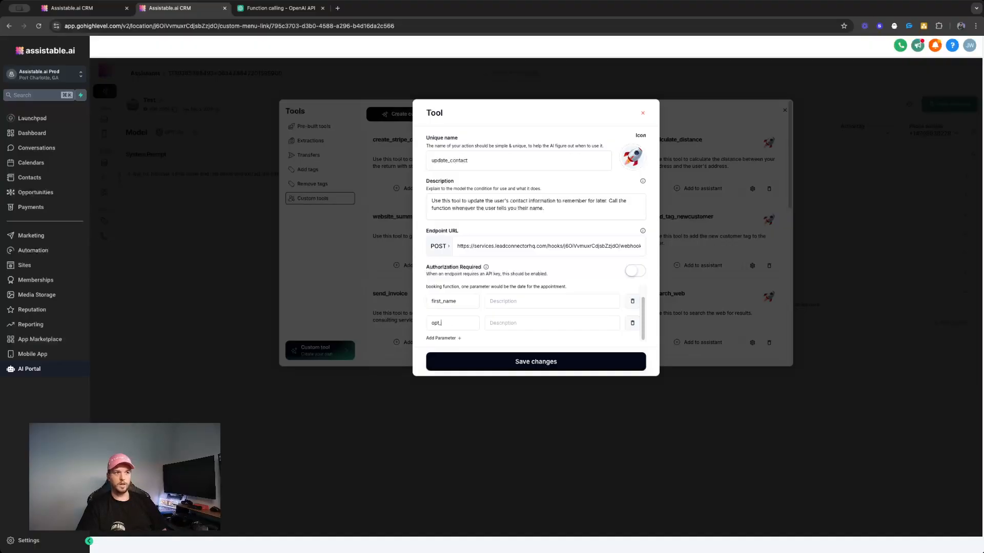
text(Out)
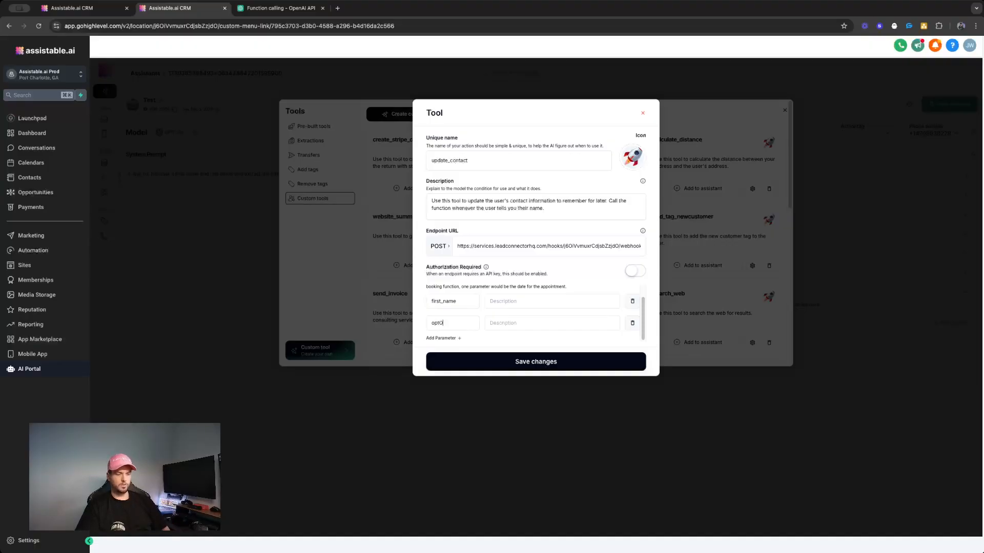
key(BackSpace)
text(_out)
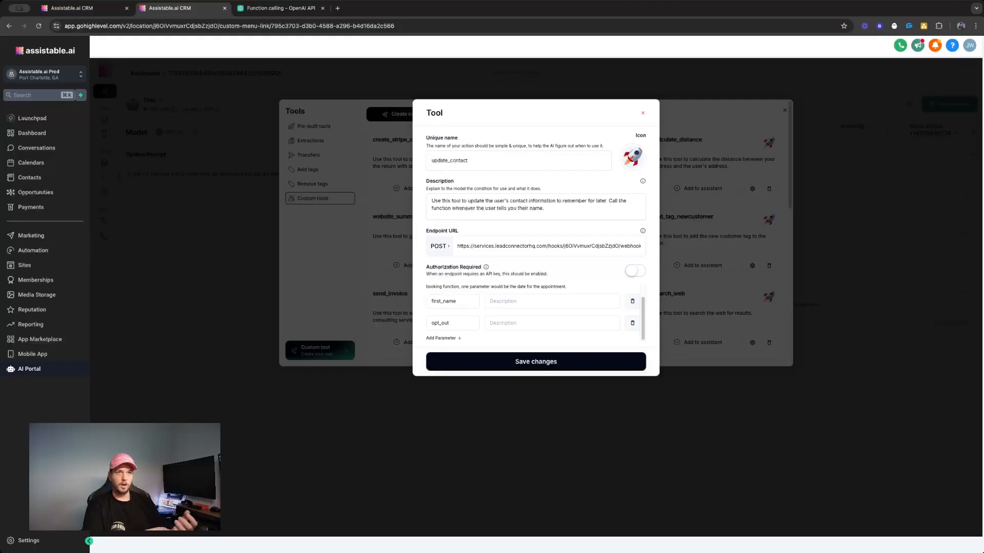
Compare the order_id property with the required list and the get_delivery_date function name in the OpenAI example
click(274, 10)
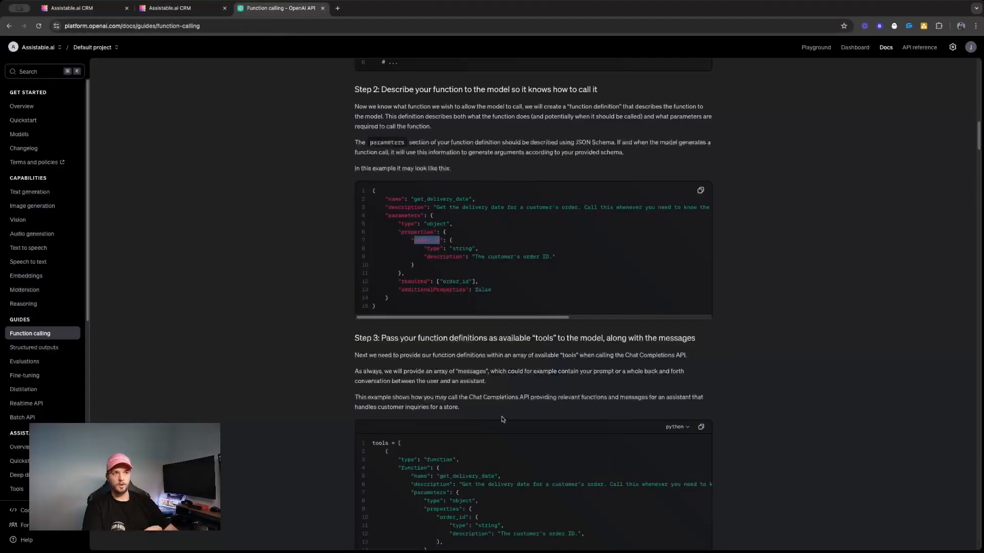
double_click(455, 281)
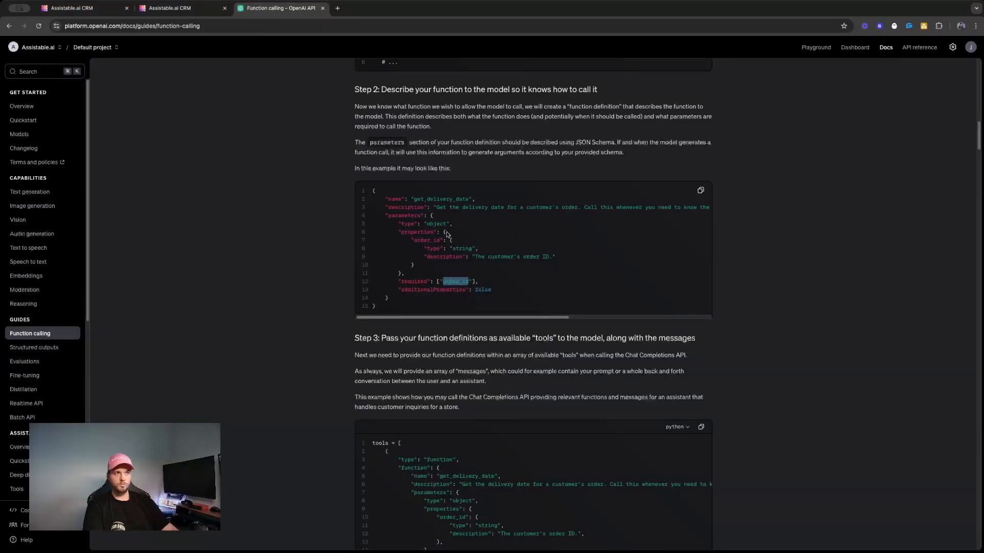
double_click(420, 240)
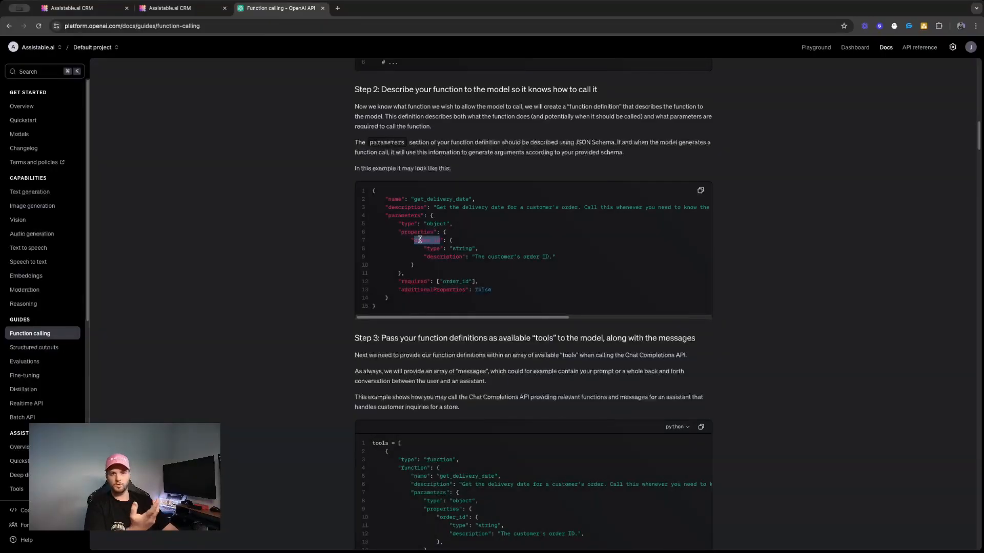
double_click(453, 281)
double_click(430, 199)
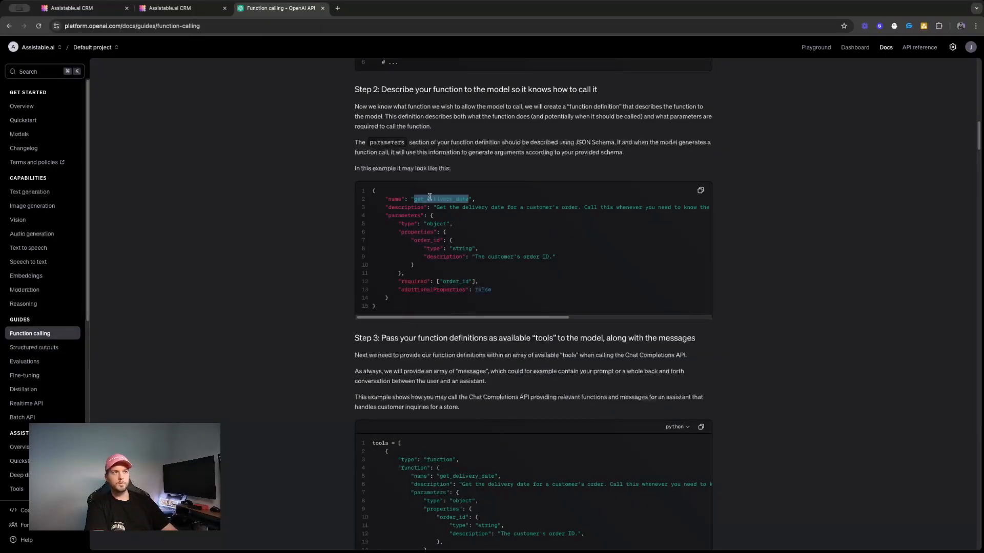
double_click(453, 281)
click(177, 8)
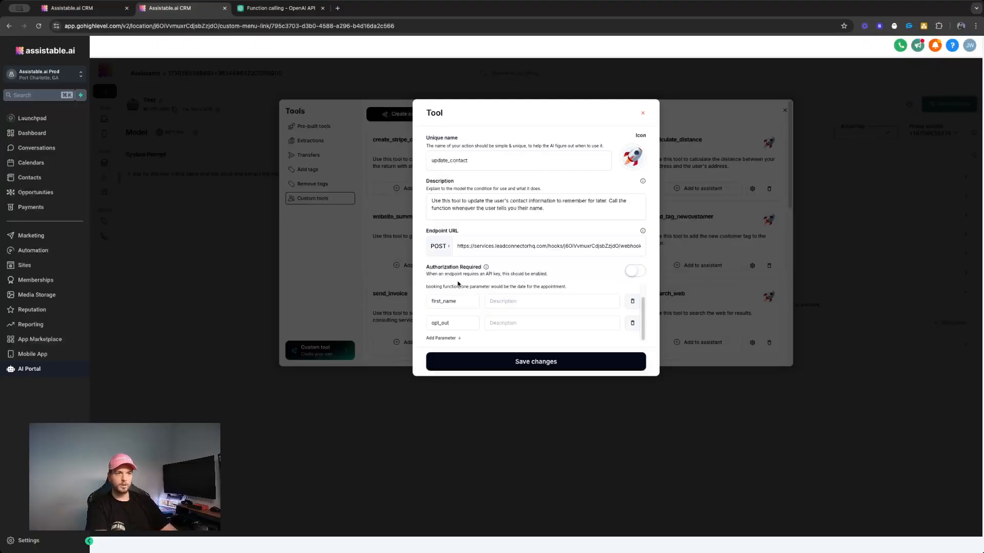
Review the first_name and opt_out parameter names alongside their description fields in the tool form
double_click(463, 301)
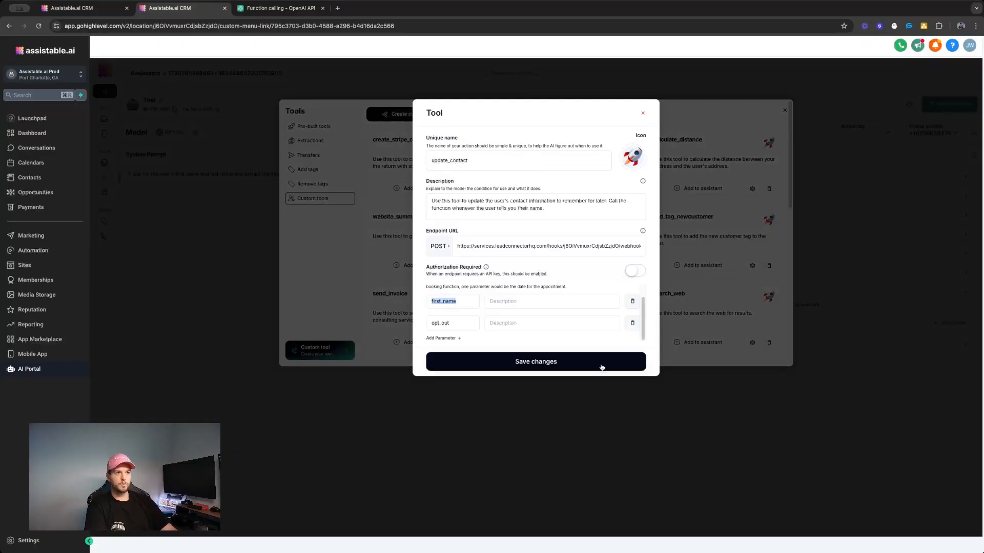
double_click(476, 324)
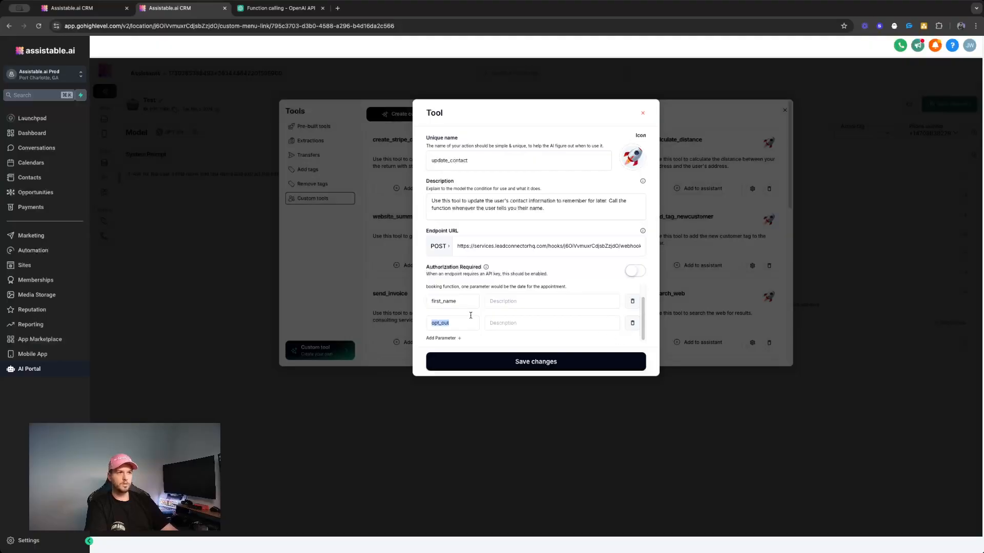
double_click(468, 302)
click(423, 302)
double_click(433, 300)
double_click(456, 323)
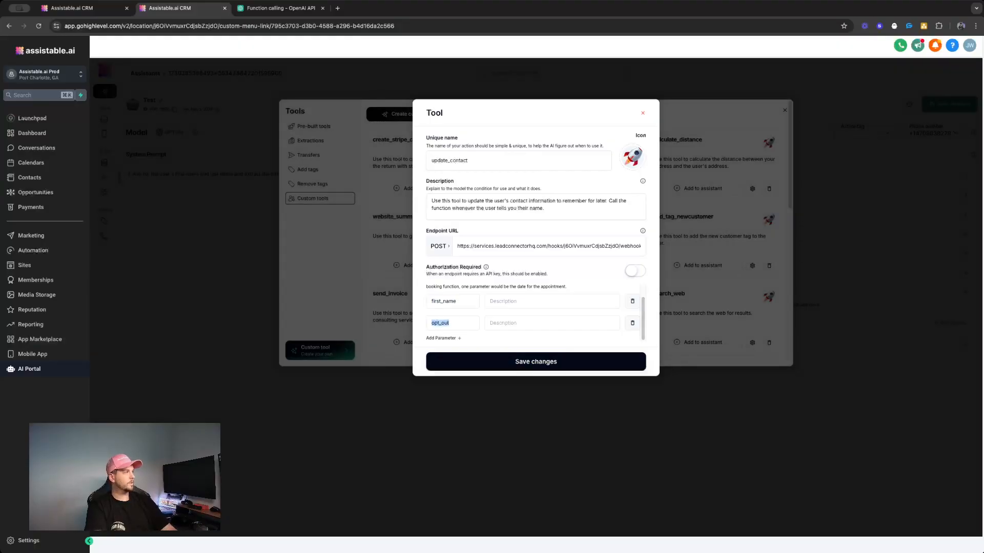
click(584, 334)
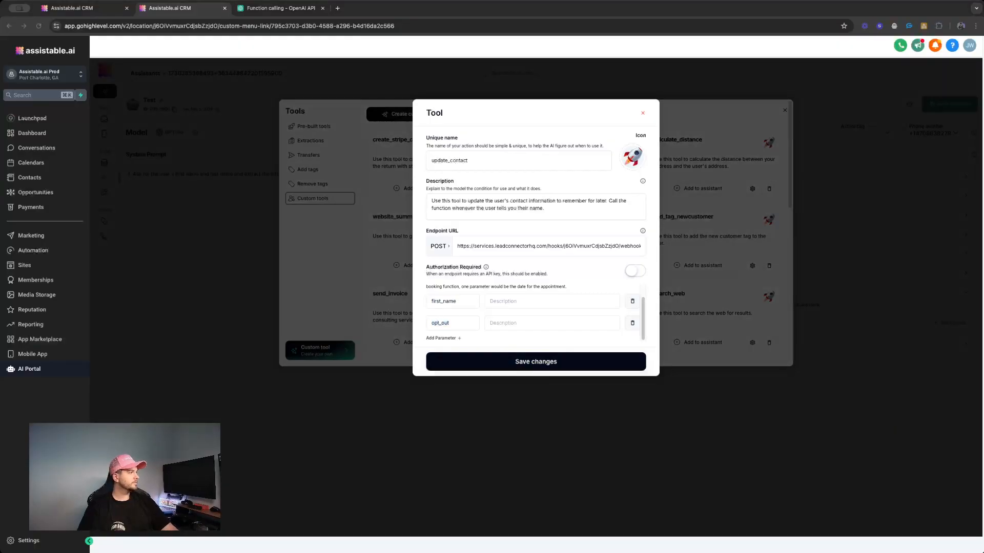
click(499, 303)
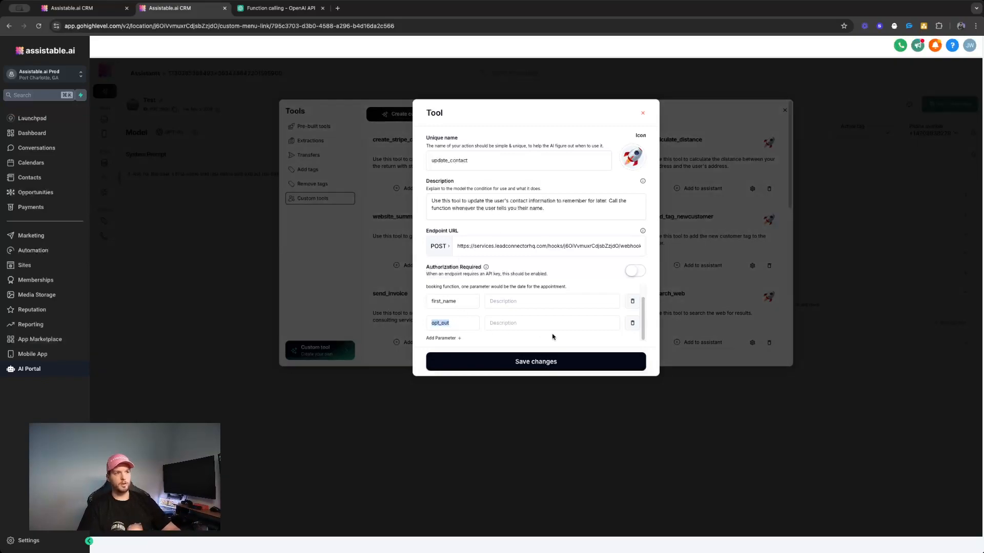
Enter "did contact opt out" as the opt_out parameter's description
click(536, 325)
text(did contact o)
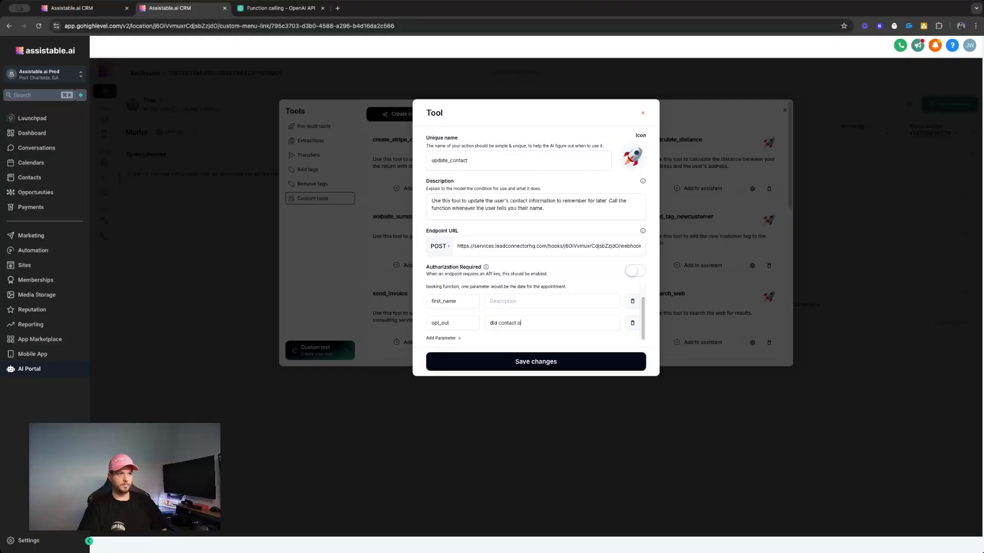
text(pt out)
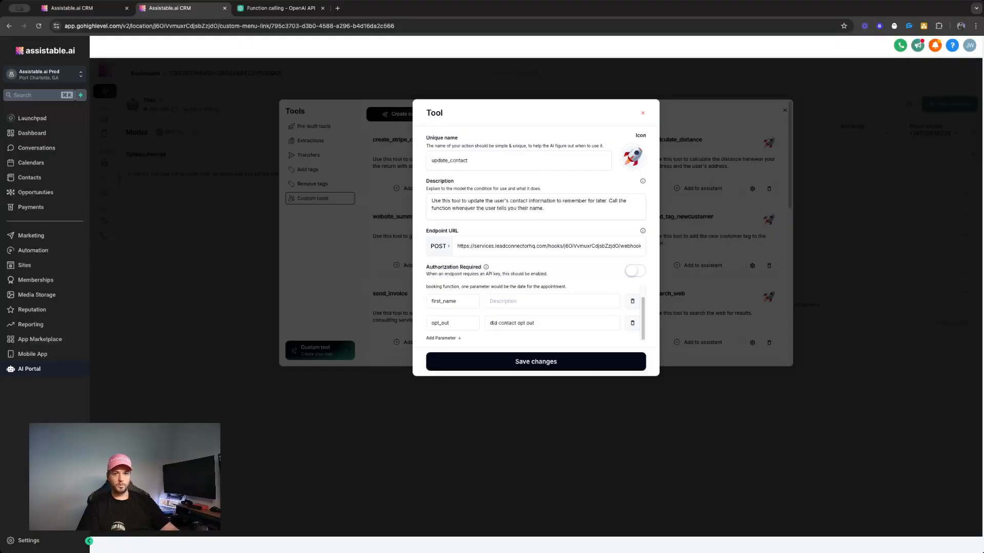
Extend the opt_out description with the possible answers "true false yes no Yes no"
double_click(538, 324)
triple_click(538, 324)
key(Left)
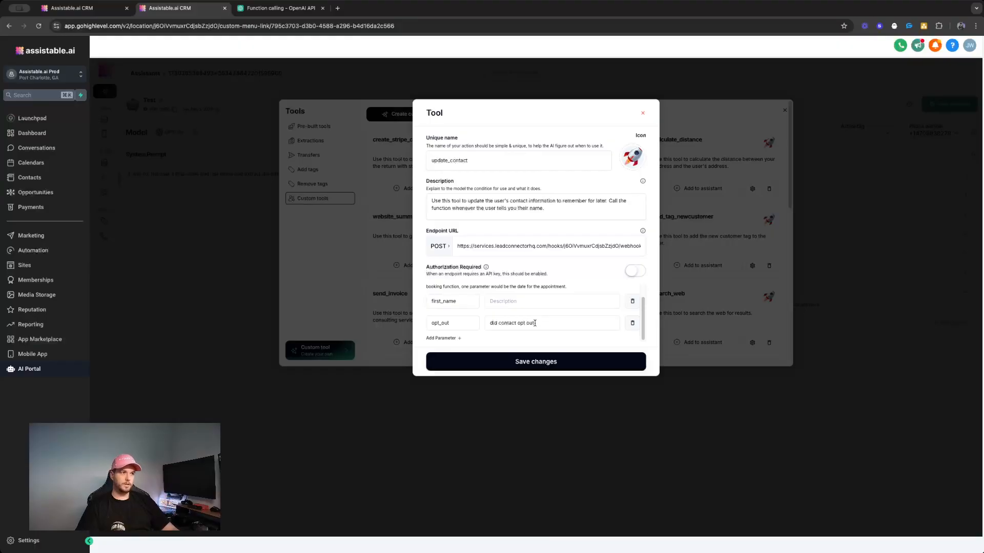
triple_click(525, 324)
click(573, 324)
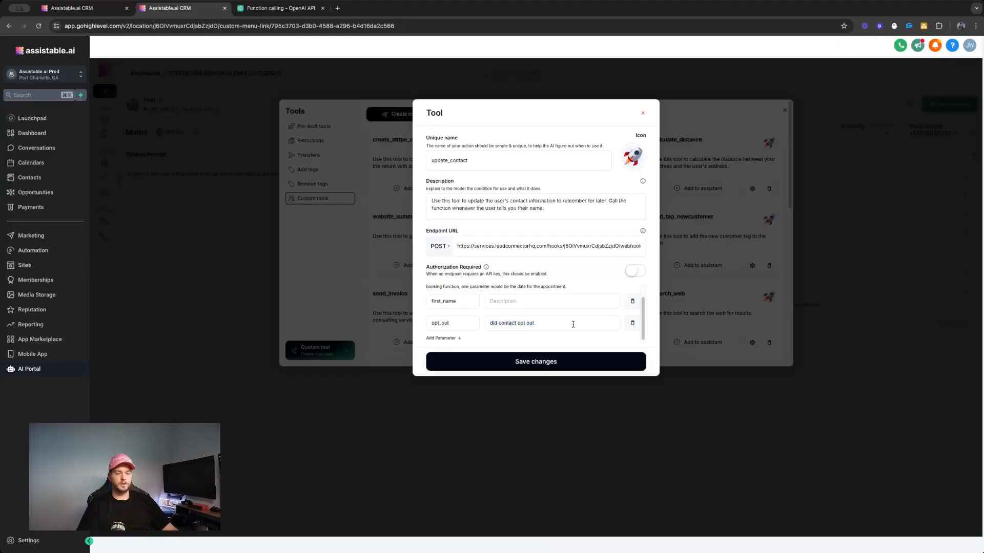
text(true)
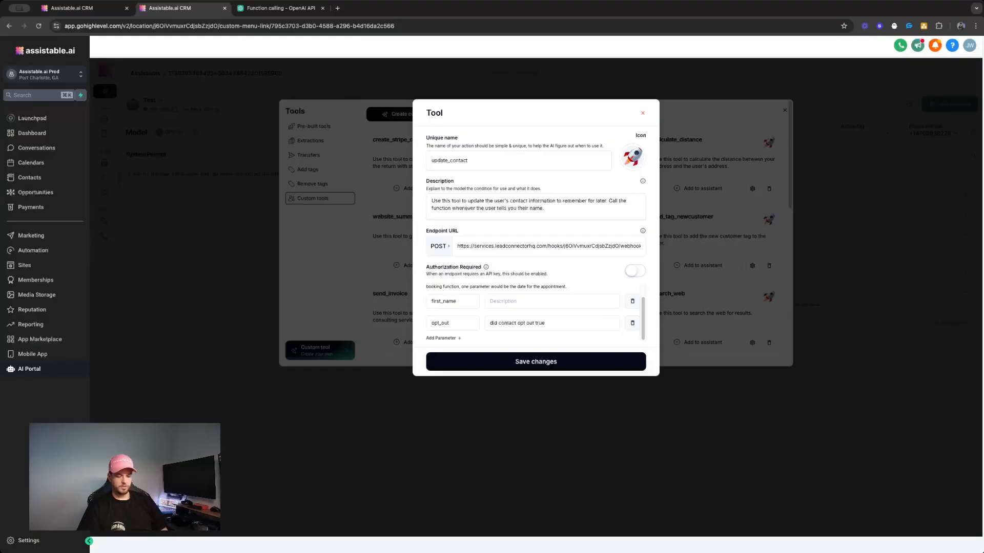
text( false yes )
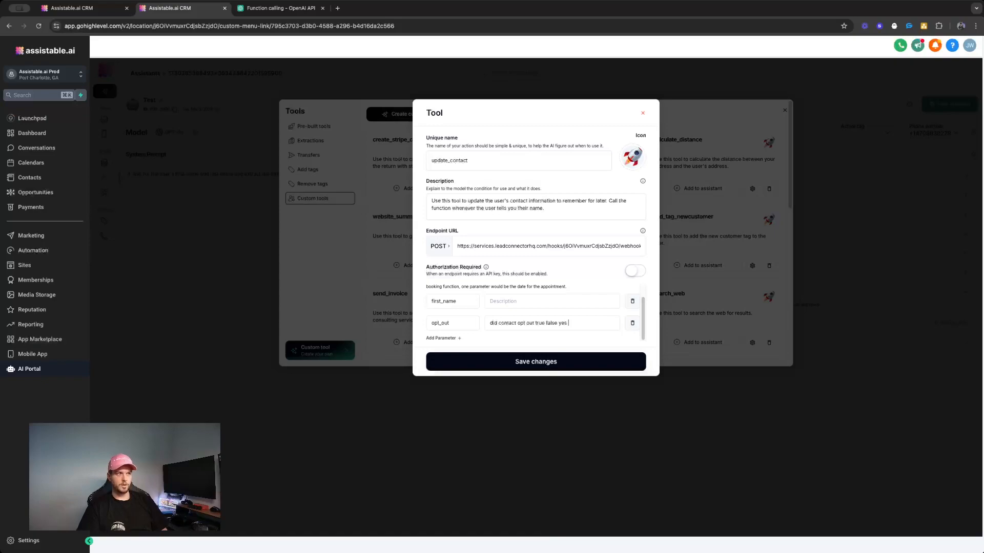
text(no Yes no)
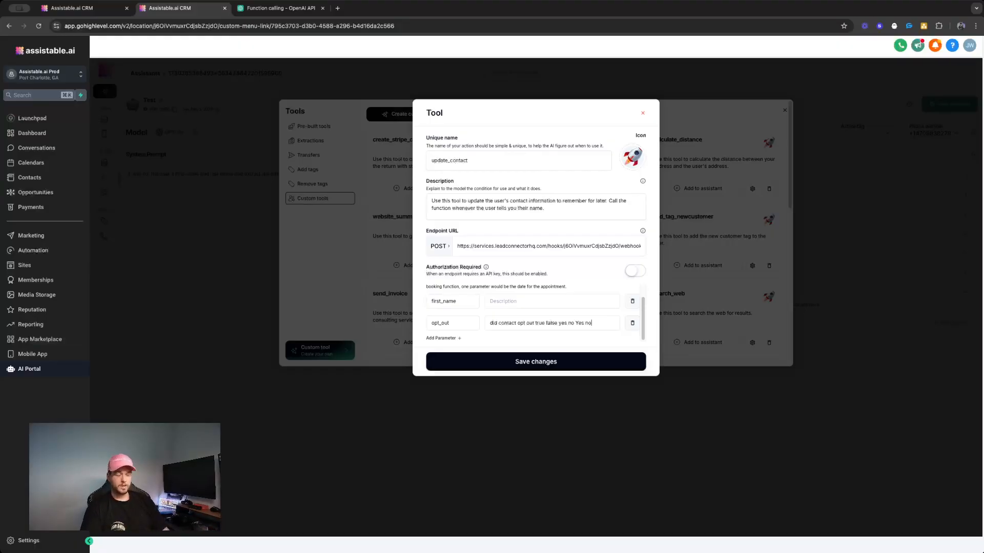
Replace the opt_out description with "yes | no if the user opted out of sms communication."
triple_click(567, 319)
click(528, 318)
triple_click(529, 319)
double_click(448, 322)
triple_click(525, 327)
key(BackSpace)
text(yes | n)
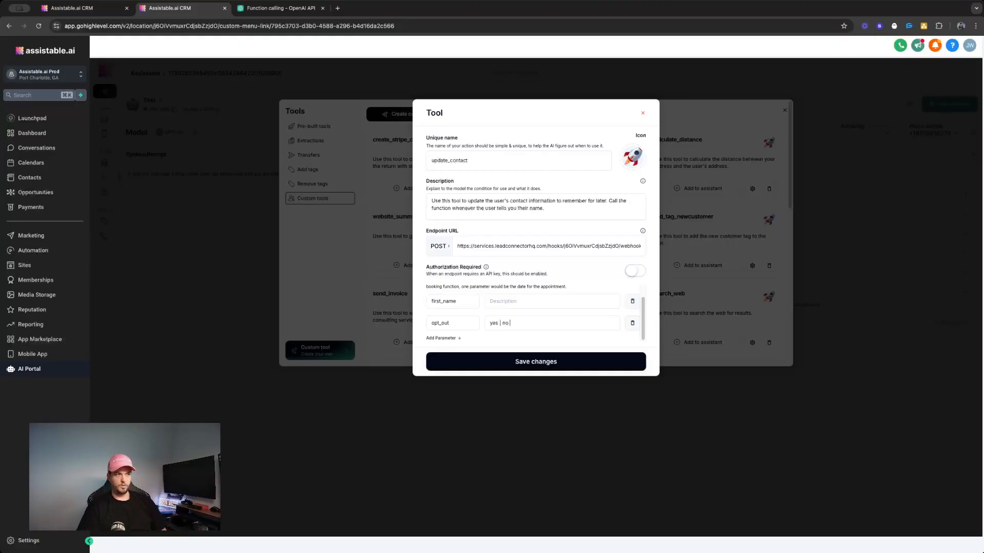
text(o )
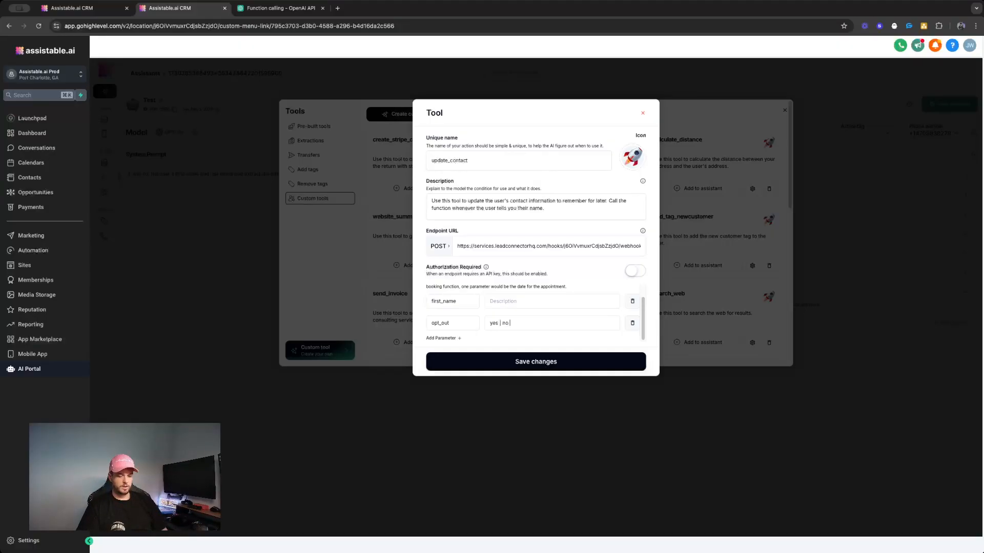
text(if the user opted out of sms communication.)
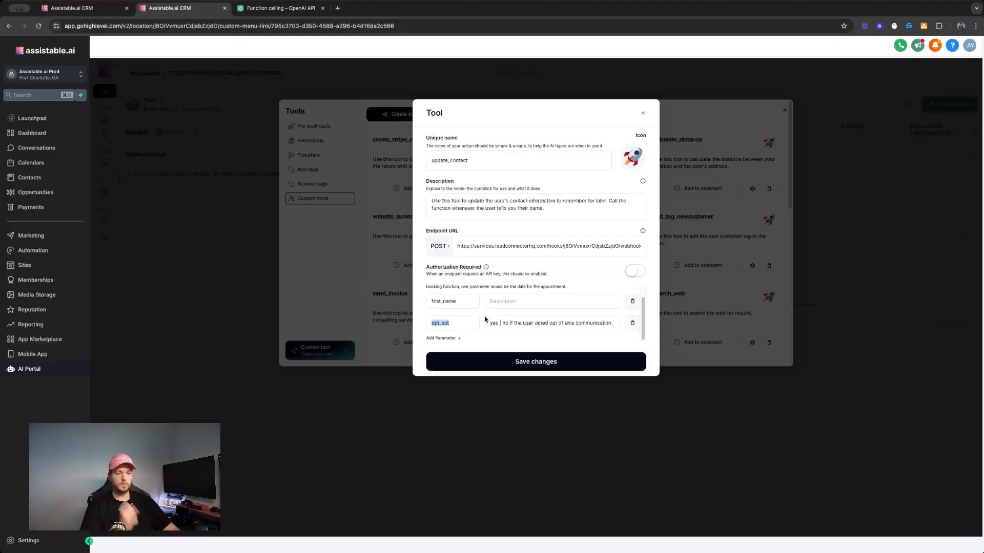
Review the opt_out parameter's name and clear its description
double_click(441, 323)
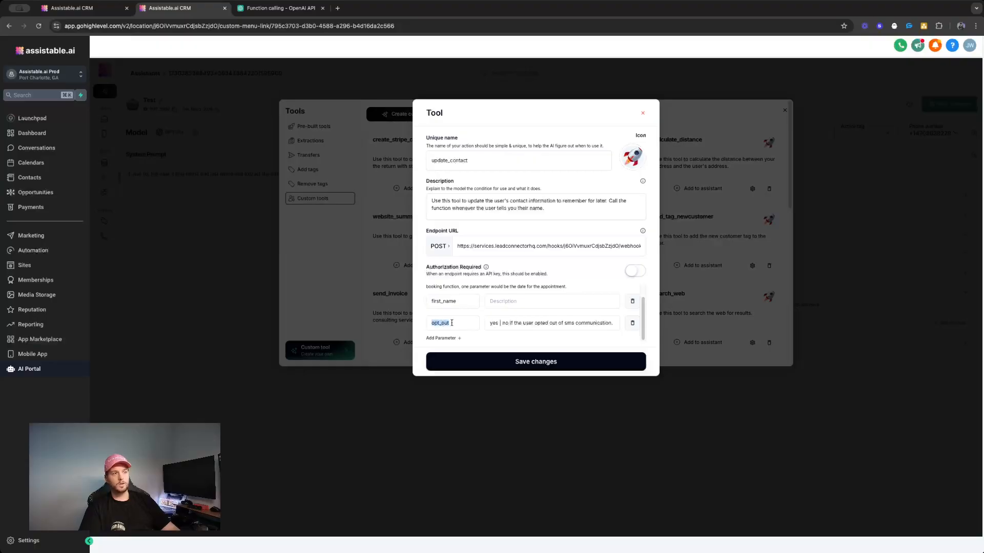
click(499, 323)
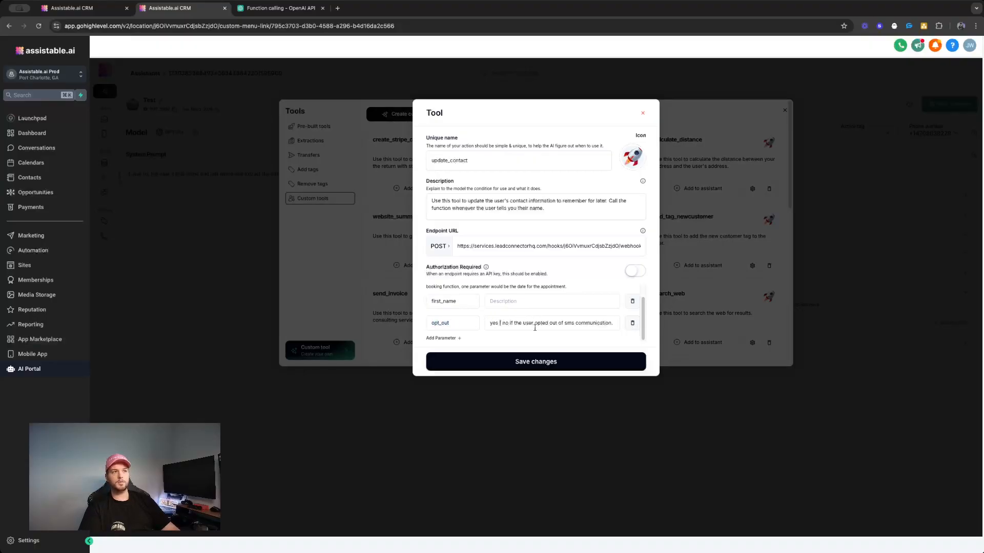
triple_click(532, 321)
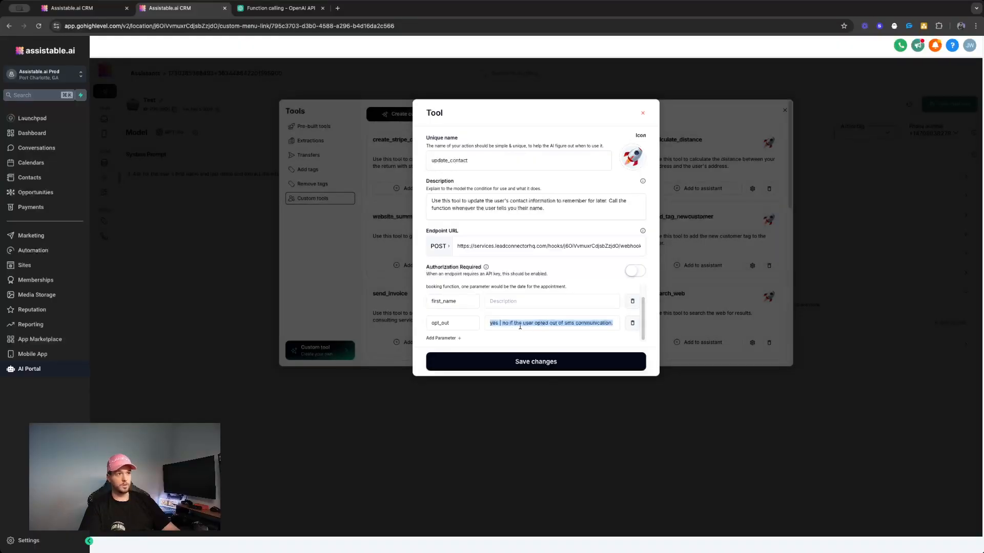
key(BackSpace)
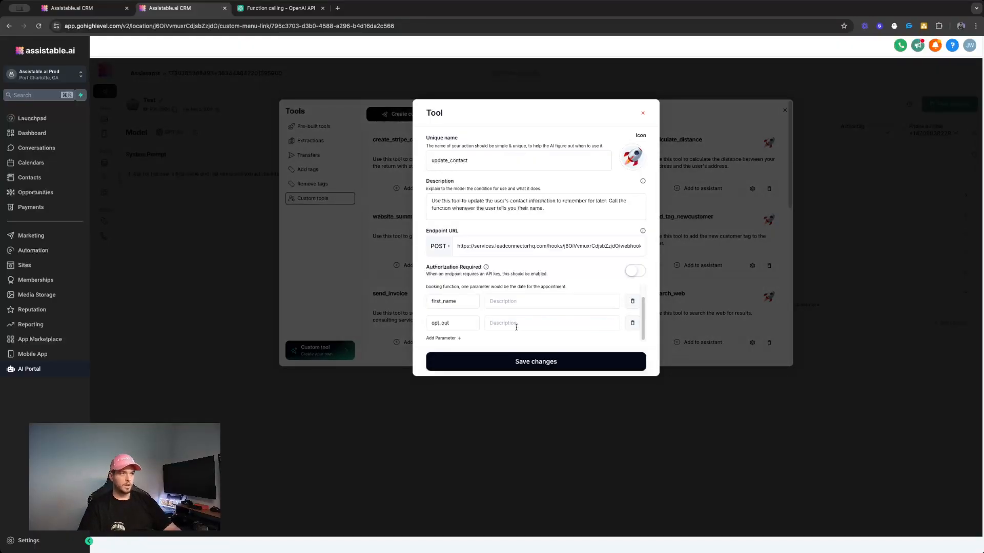
Rename the opt_out parameter to send_sms and open its description for editing
double_click(465, 325)
text(send_sms)
click(523, 321)
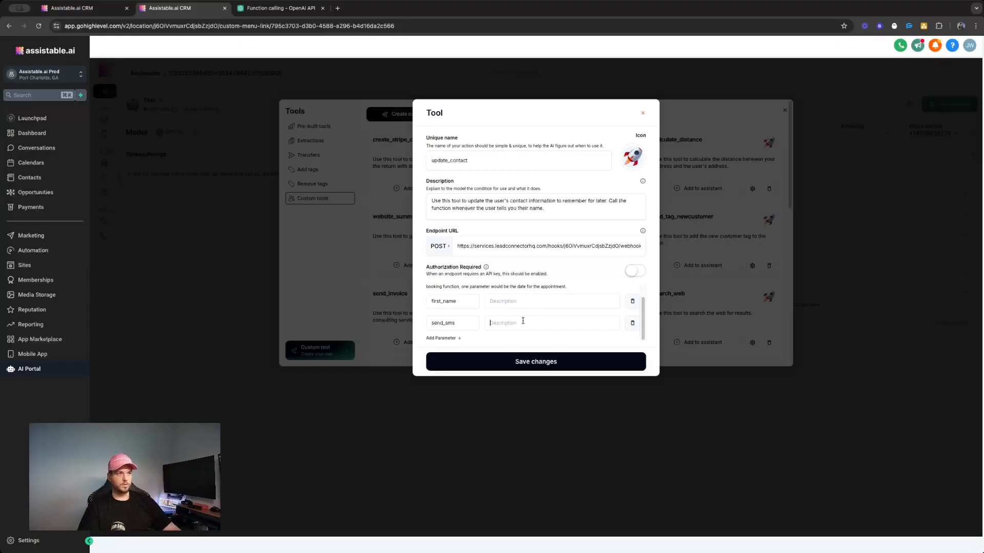
Draft the send_sms description as "want sms" and replace it with "true or false if the user wanted sms communication."
text(want sms)
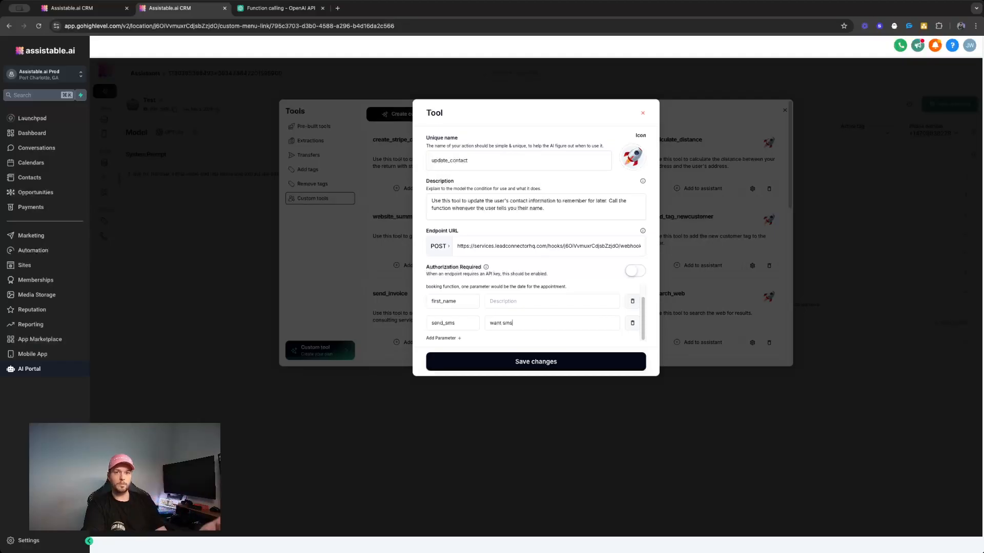
double_click(502, 323)
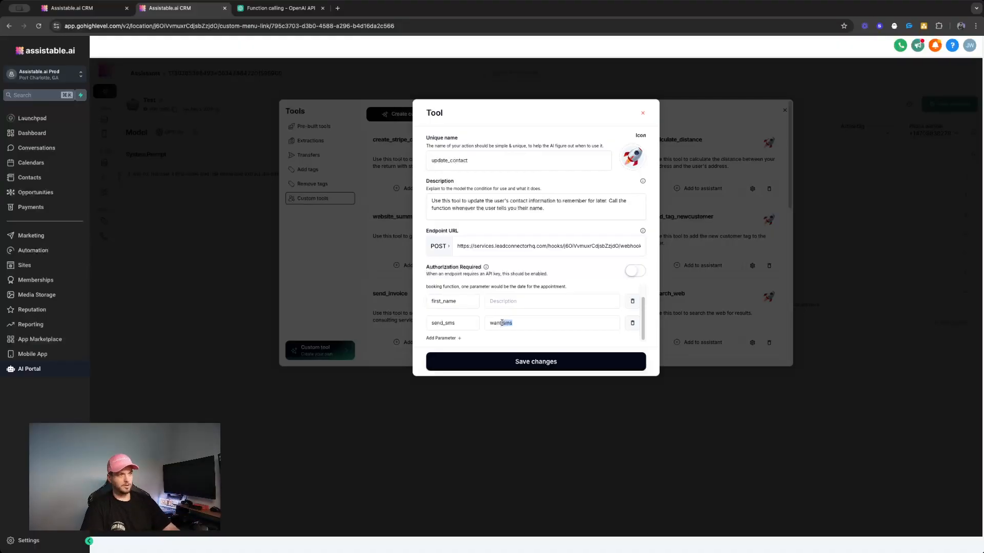
key(super+a)
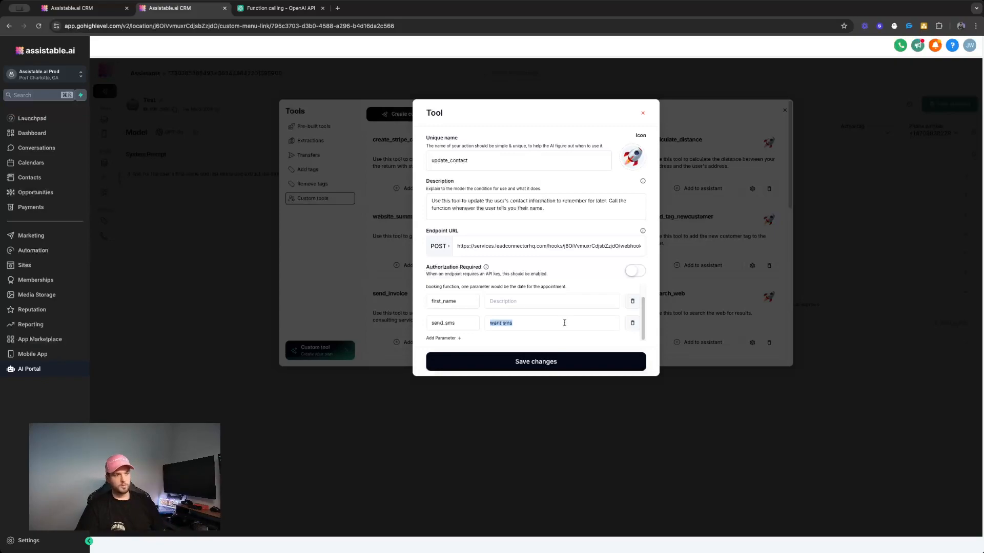
text(true | false)
key(BackSpace)
key(BackSpace)
key(BackSpace)
key(BackSpace)
key(BackSpace)
key(BackSpace)
key(BackSpace)
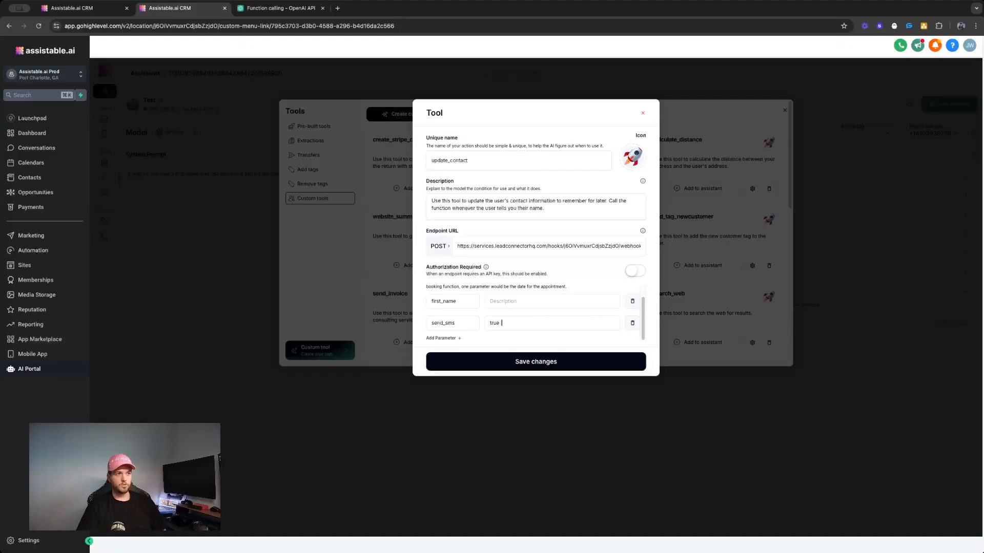
text(or false if the user wanted sms communication.)
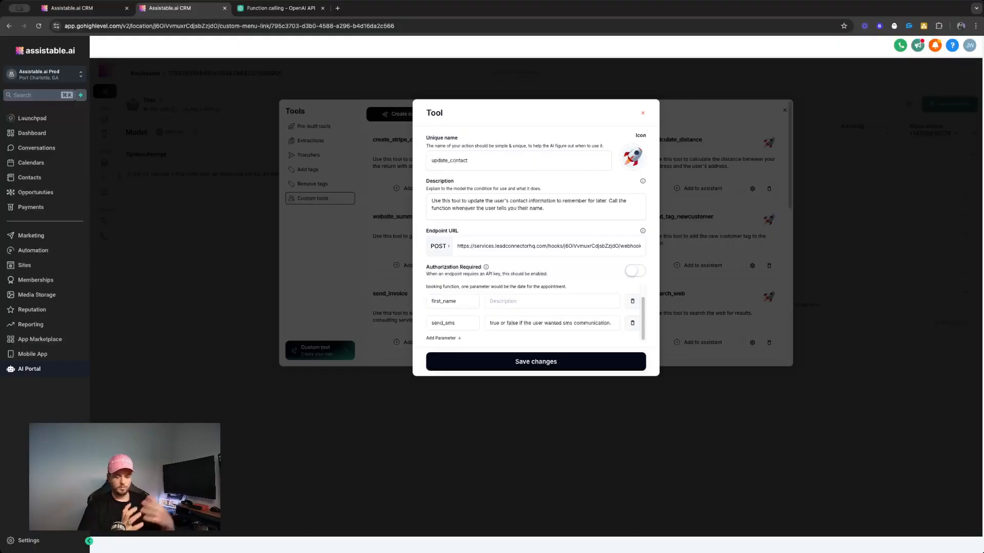
Clear both the name and the description of the send_sms parameter, keeping its empty row
triple_click(539, 329)
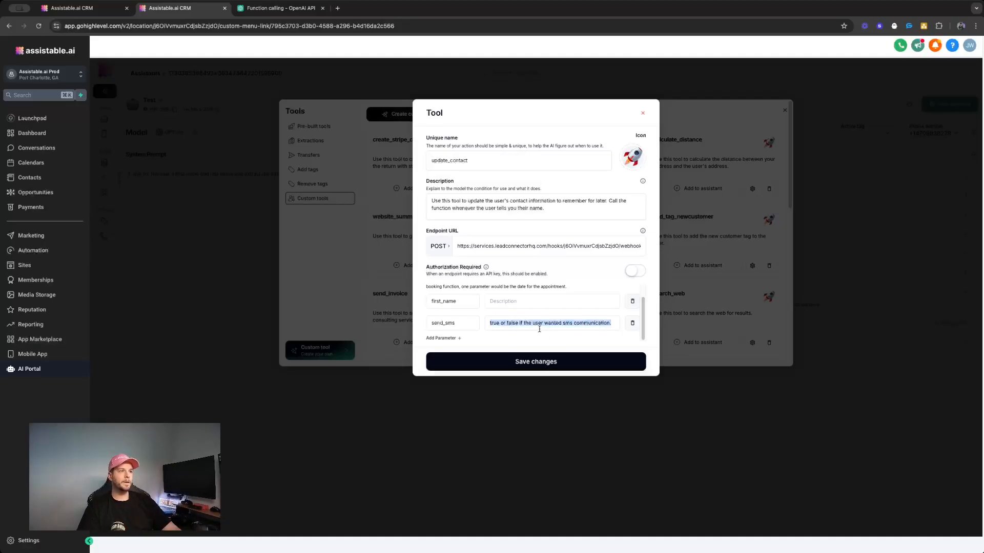
double_click(449, 323)
key(BackSpace)
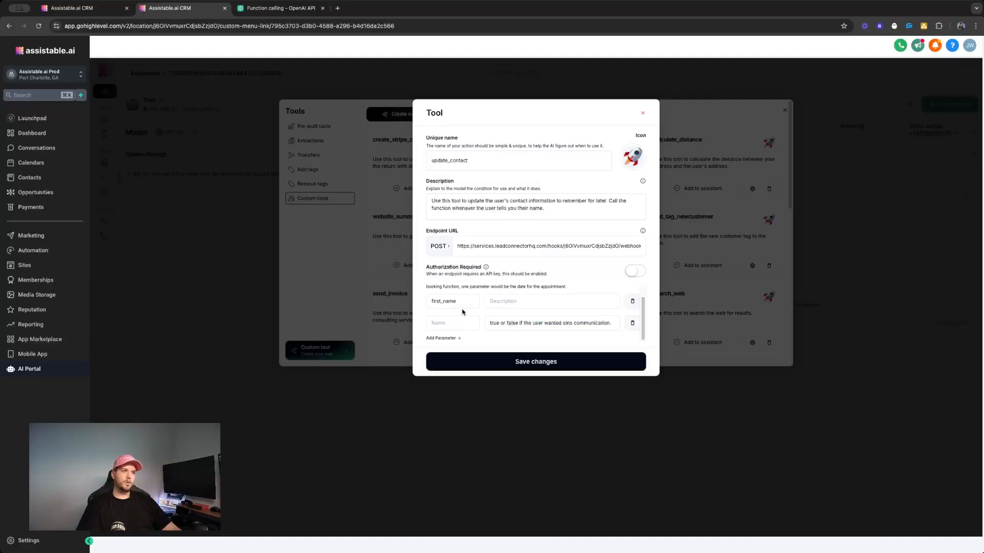
triple_click(511, 323)
key(BackSpace)
Describe the first_name parameter as "The first name of the user."
click(519, 304)
text(Th)
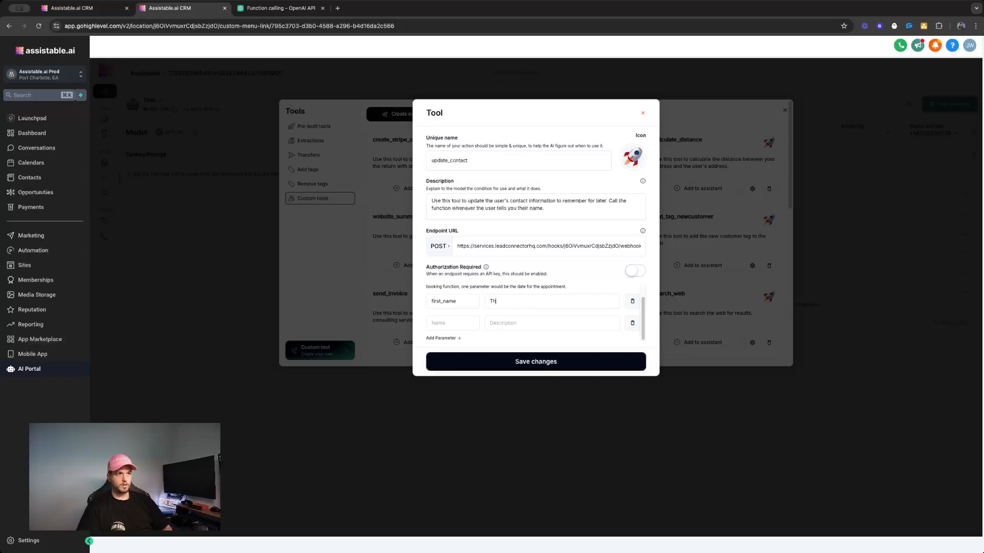
text(e first name of the user.)
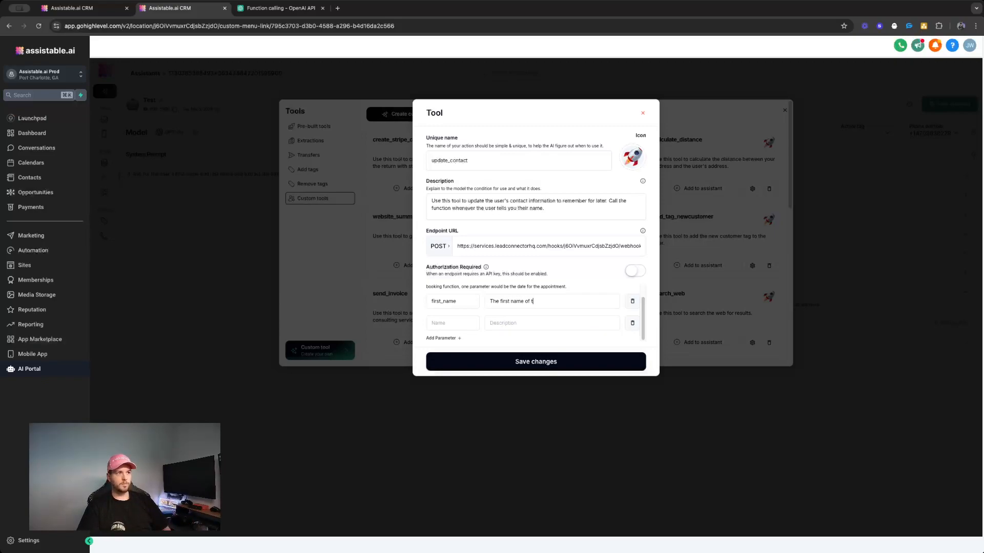
triple_click(520, 306)
triple_click(549, 306)
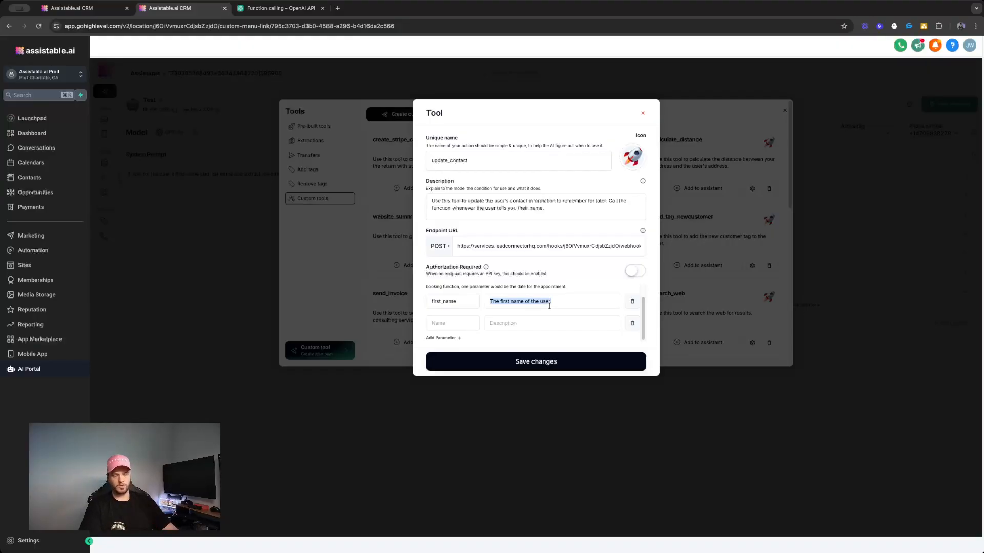
click(551, 306)
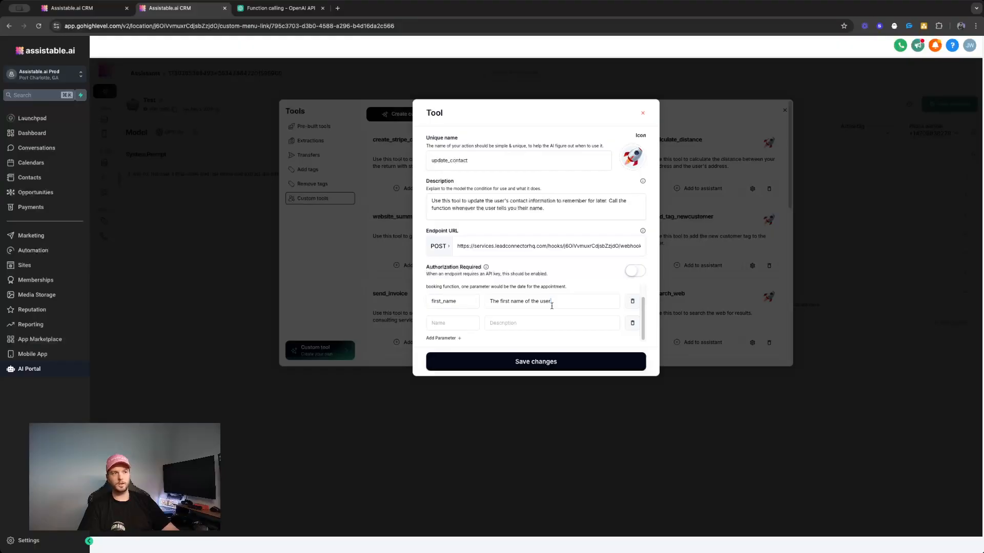
drag(552, 306, 446, 301)
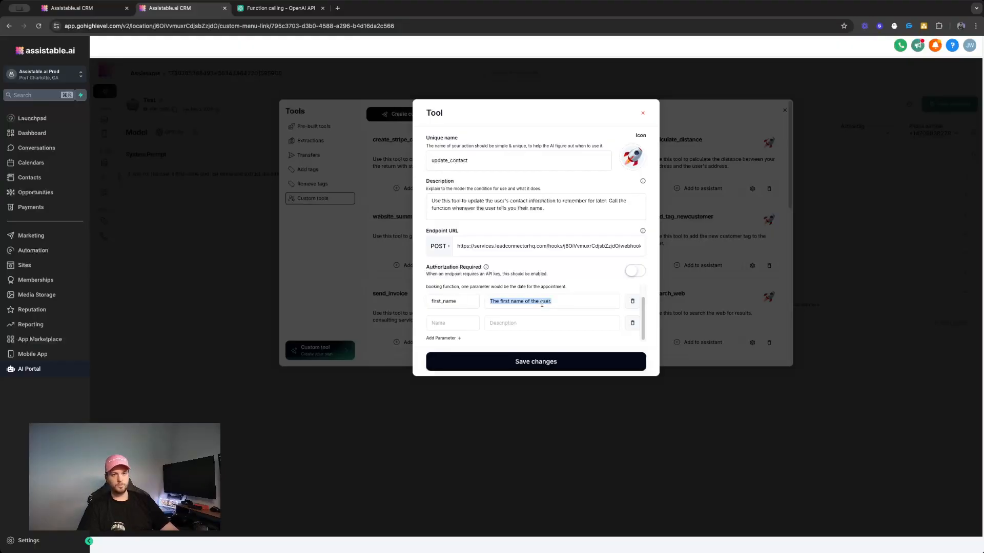
Name the empty parameter last_name and describe it as "The last name of the user."
click(454, 323)
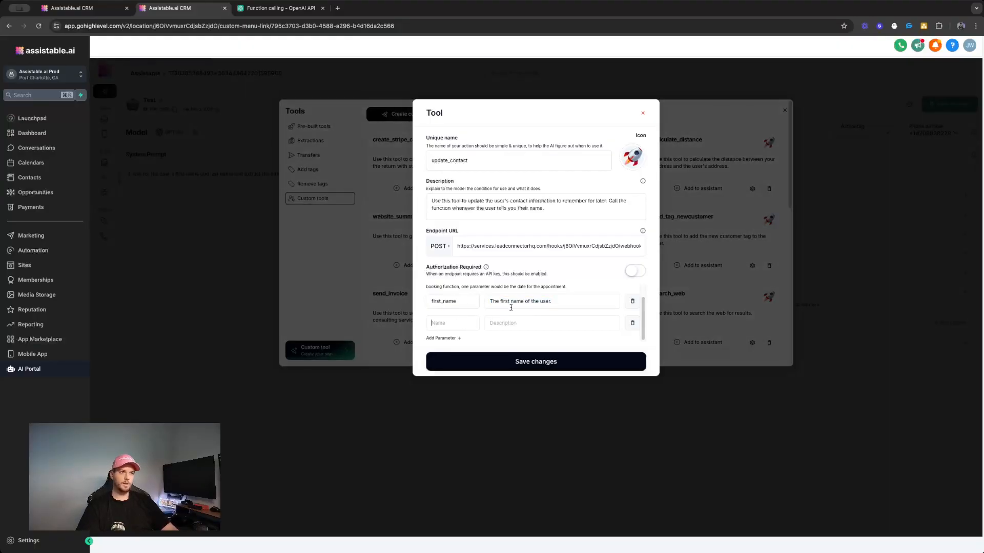
text(last_name)
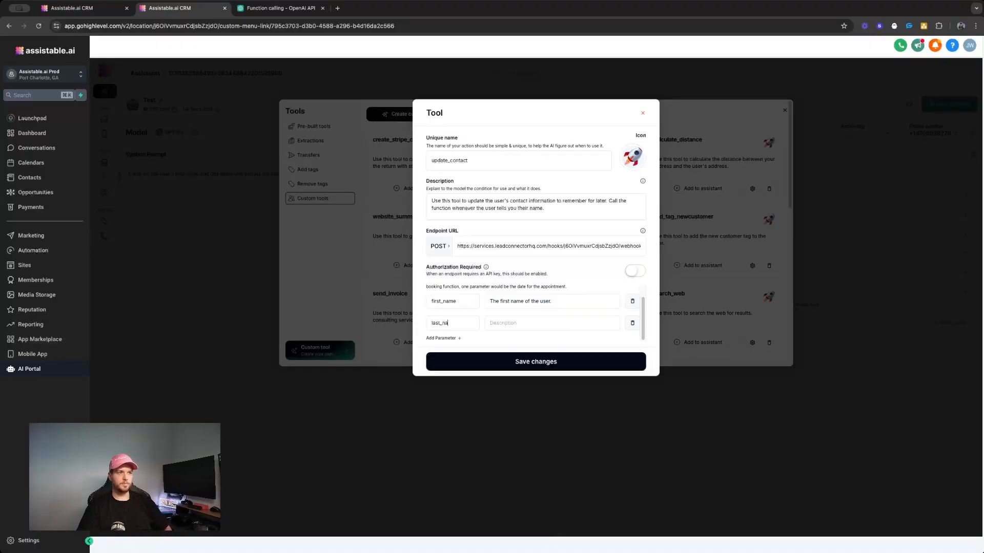
click(533, 324)
text(The last name of the user.)
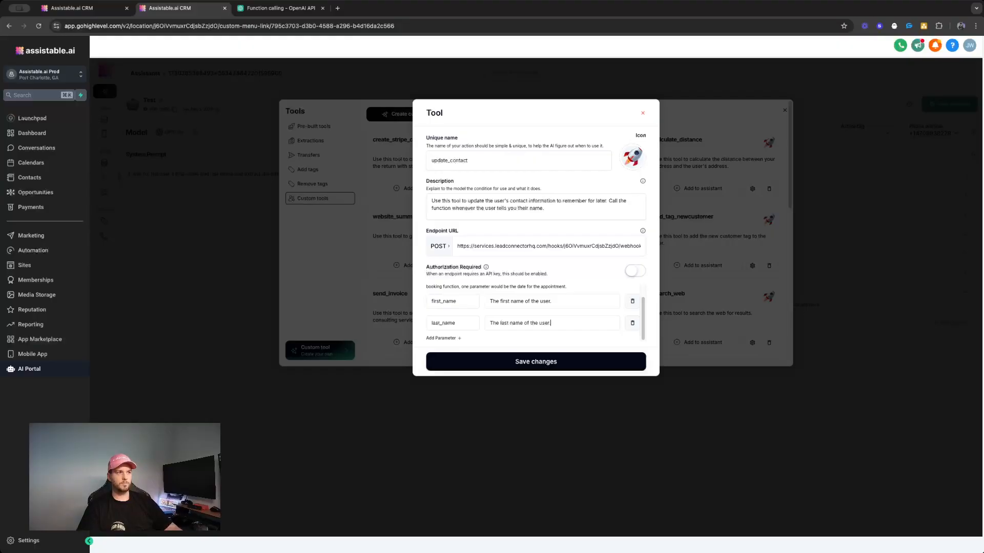
triple_click(575, 321)
double_click(580, 302)
triple_click(580, 301)
click(580, 299)
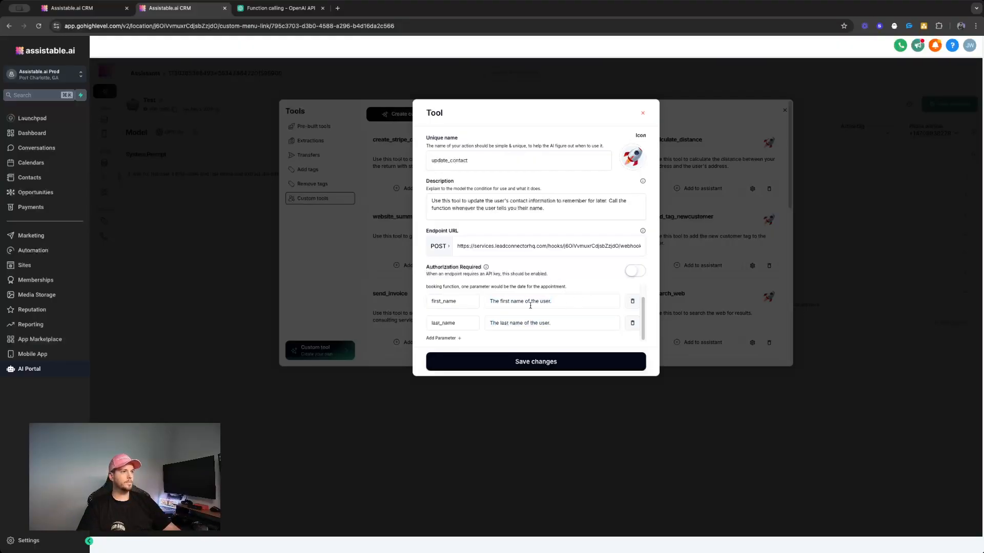
Add another parameter to the update_contact tool and name it revenue
click(445, 338)
scroll(551, 321, down, 2)
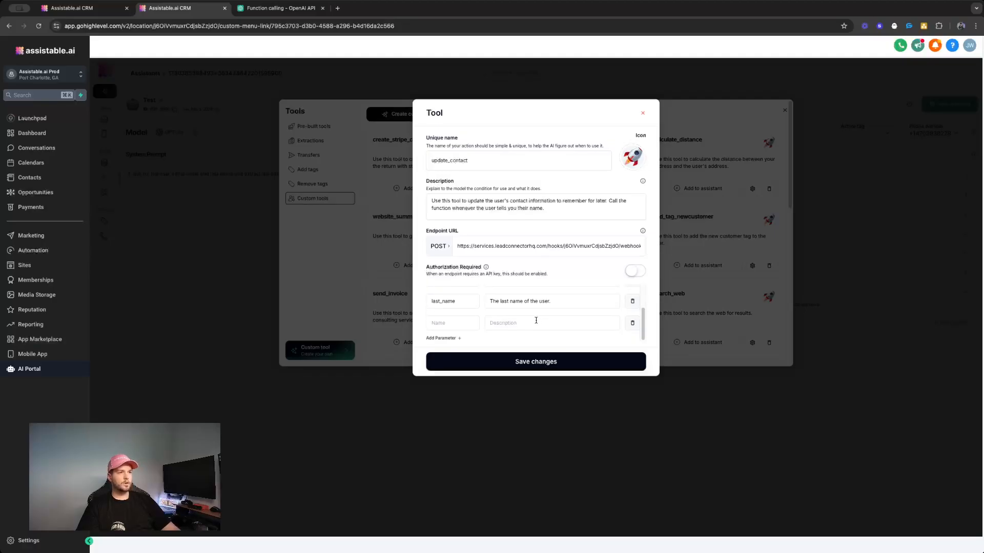
click(456, 326)
text(gr)
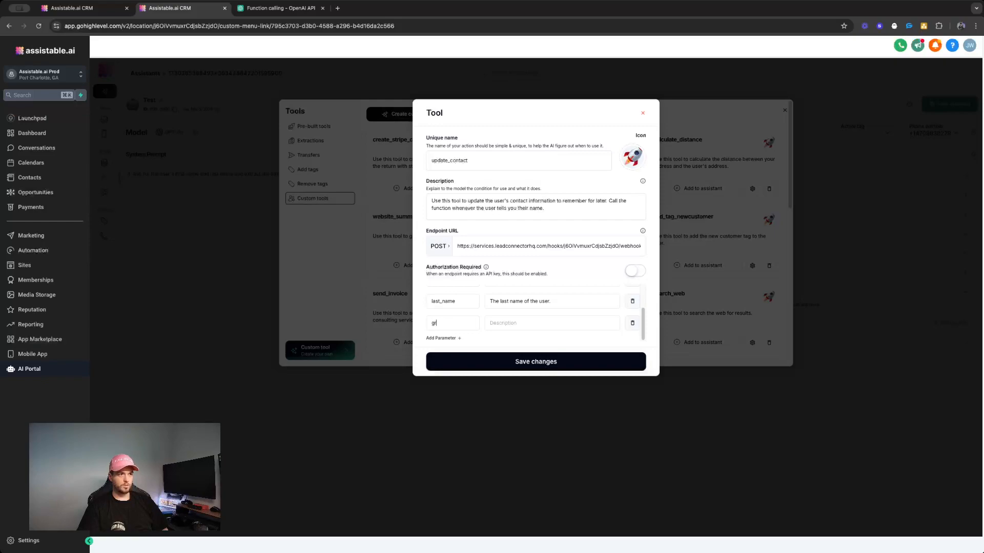
text(o)
key(BackSpace)
key(BackSpace)
key(BackSpace)
text(revenue)
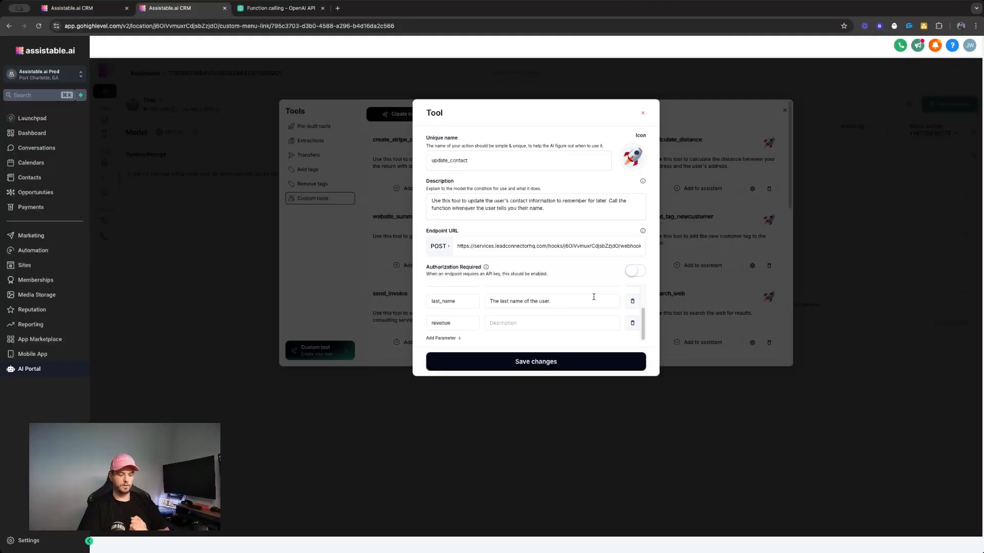
Draft the revenue description as "contact revenue.", trying sample dollar amounts after it and removing them
text(cont)
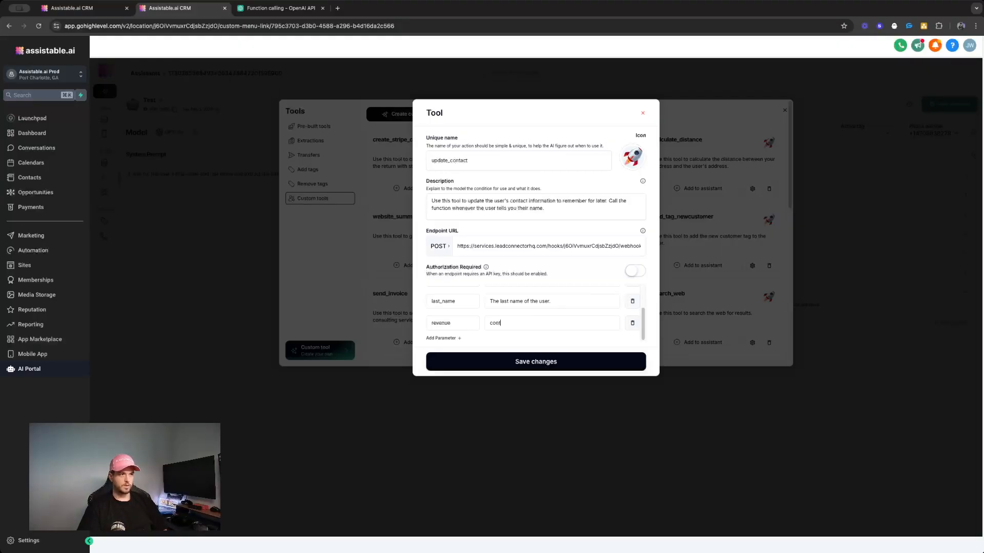
text(act revenue)
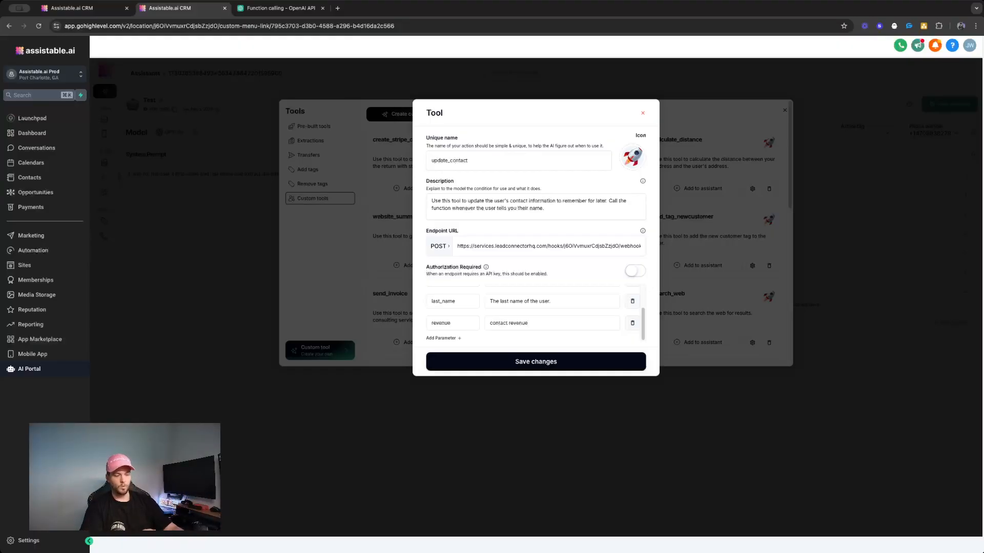
text(,00)
key(BackSpace)
key(BackSpace)
key(BackSpace)
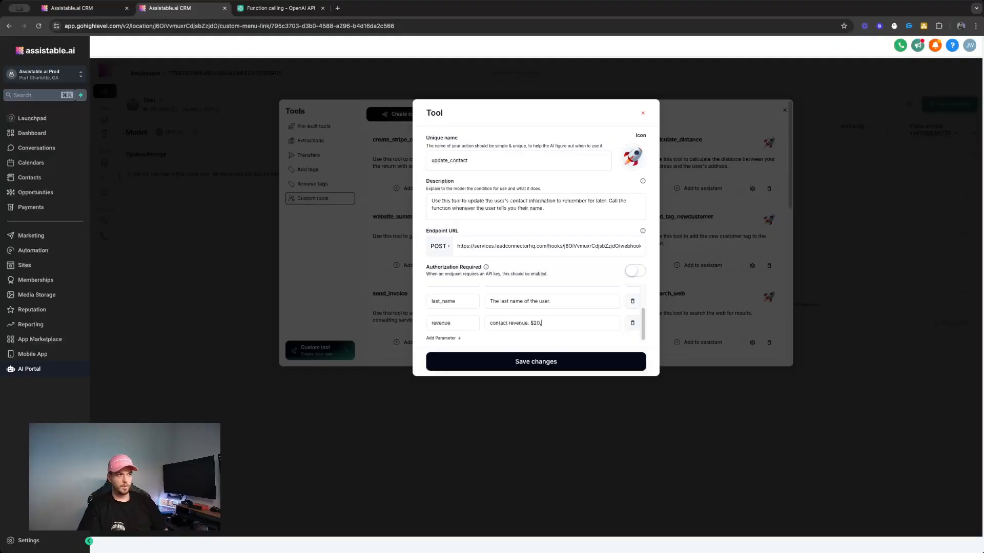
key(BackSpace)
text(20000)
key(BackSpace)
key(BackSpace)
key(BackSpace)
key(BackSpace)
key(BackSpace)
key(BackSpace)
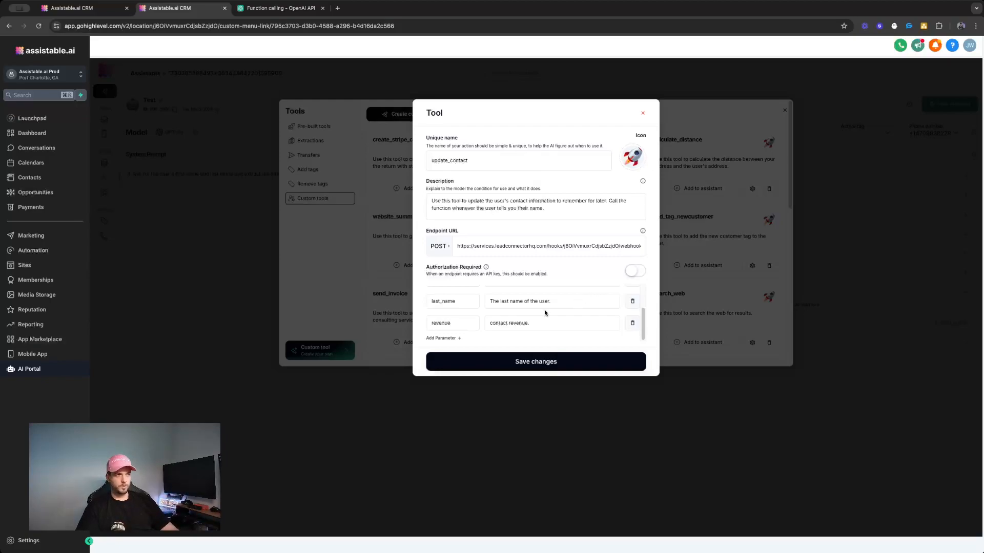
Replace the revenue description with "The annualized revenue of the user in raw number format."
triple_click(533, 326)
text(The annualized revenue of the user in ra)
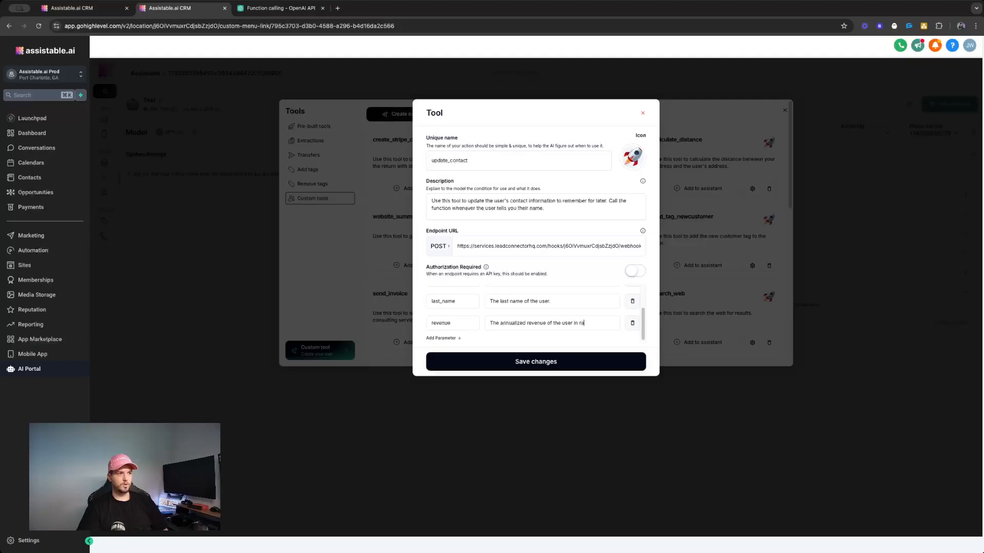
text(w number format.)
click(512, 340)
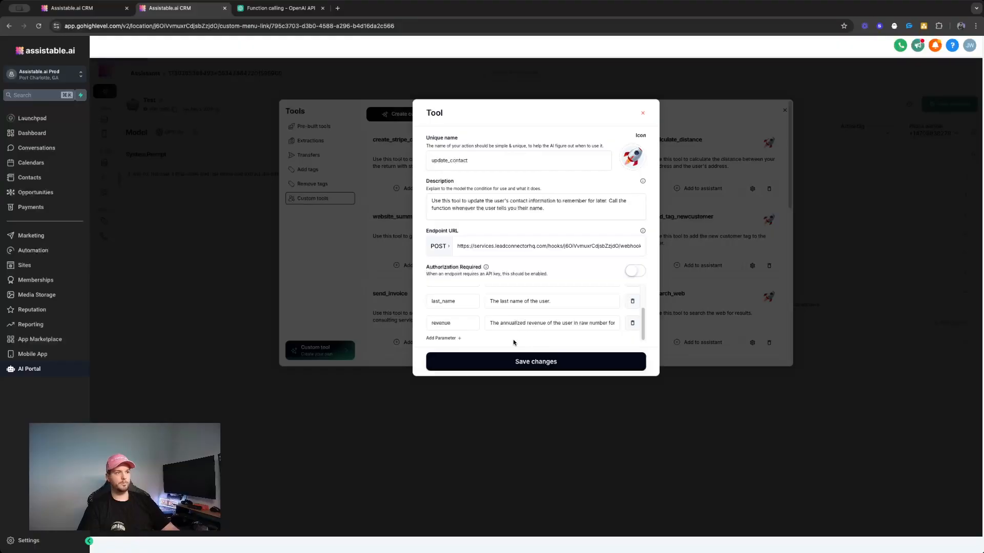
Review the revenue parameter's name and description alongside the other parameters of the tool
triple_click(511, 326)
click(569, 340)
triple_click(527, 324)
click(514, 324)
drag(490, 323, 611, 326)
click(604, 336)
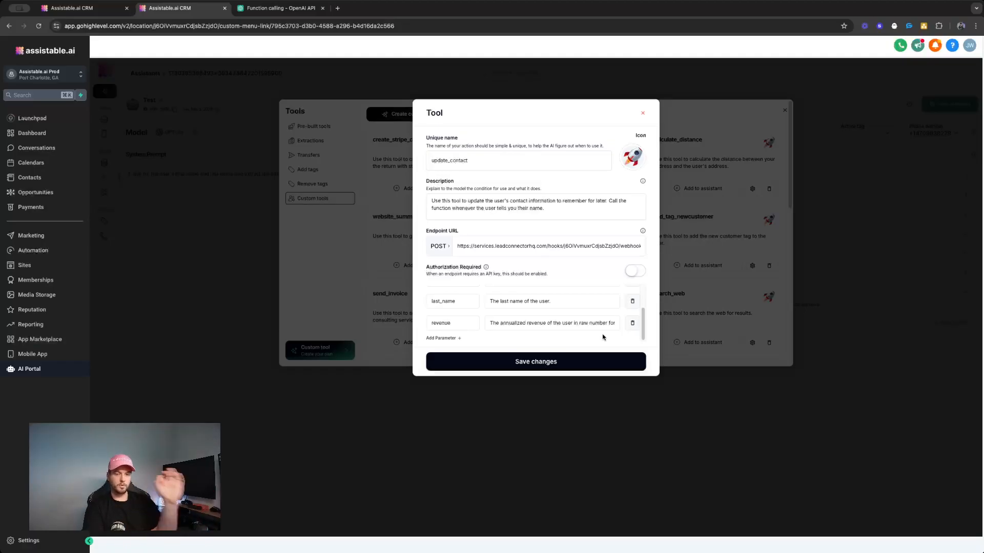
double_click(445, 323)
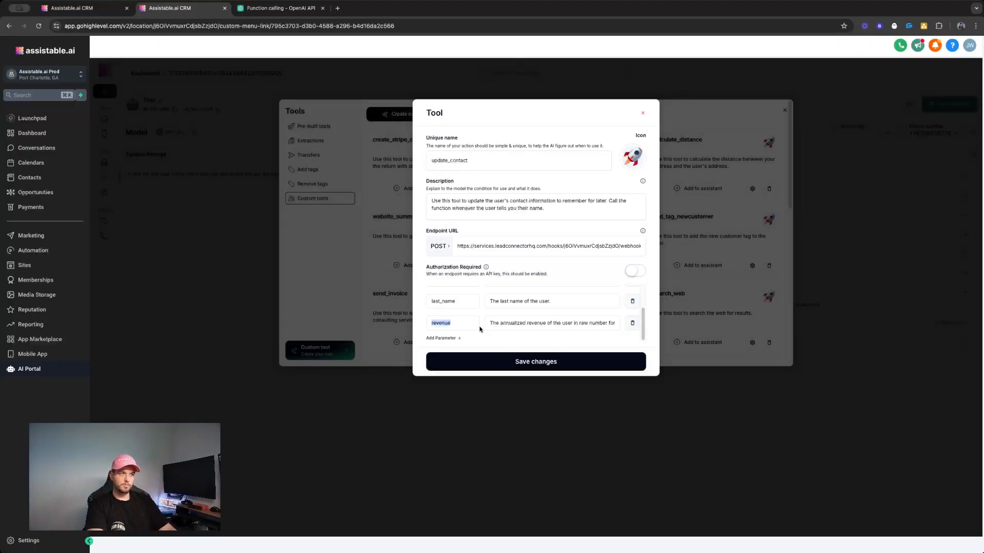
triple_click(517, 326)
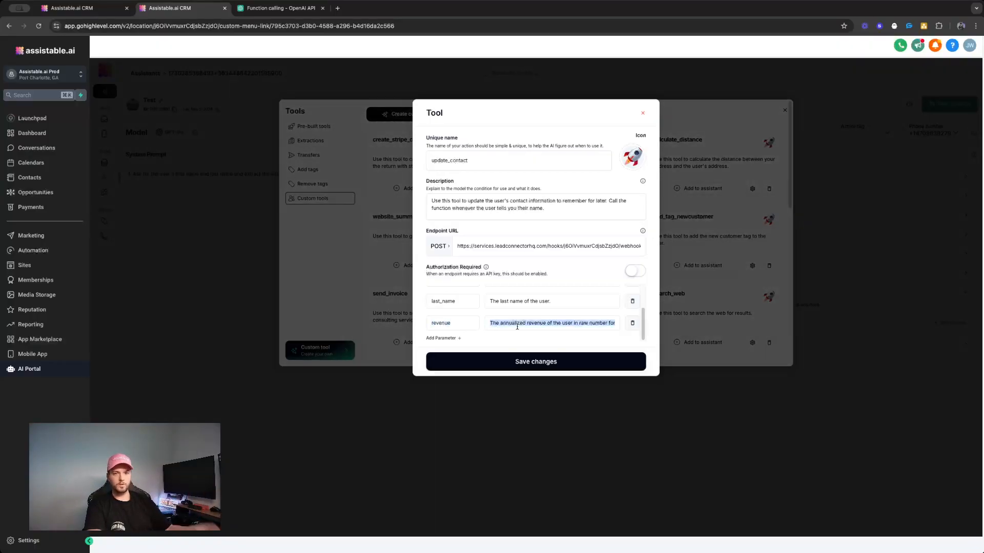
key(shift+Tab)
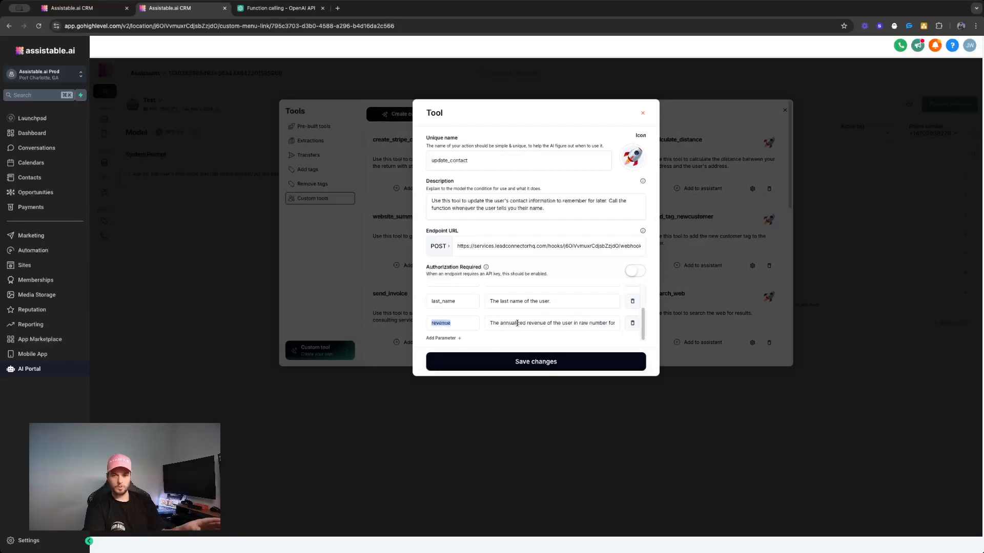
key(Tab)
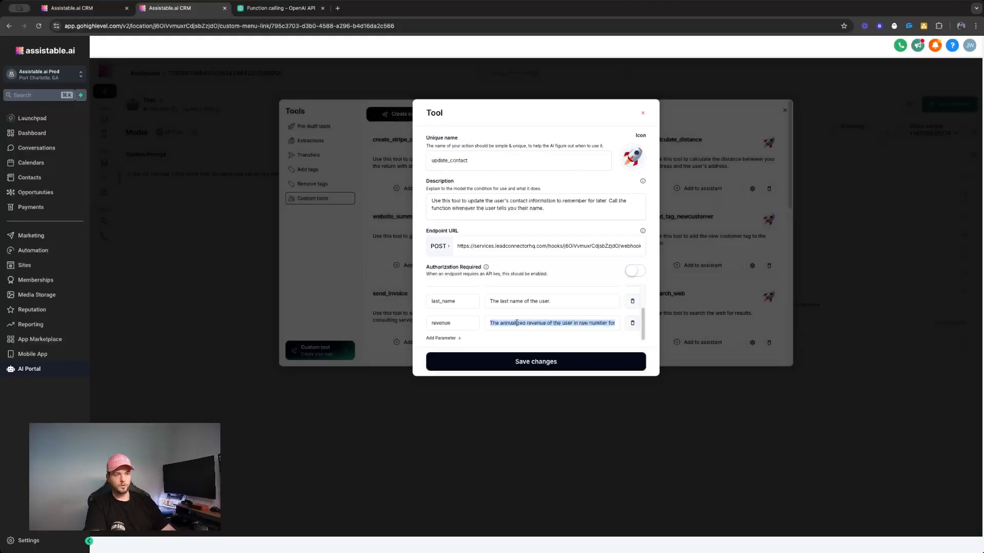
scroll(485, 311, up, 3)
scroll(528, 315, down, 2)
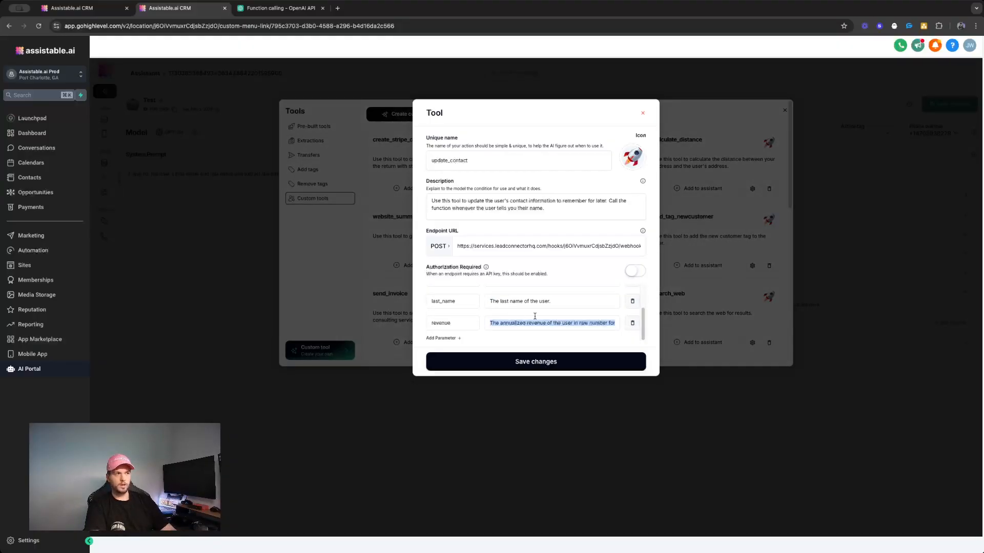
scroll(522, 310, up, 2)
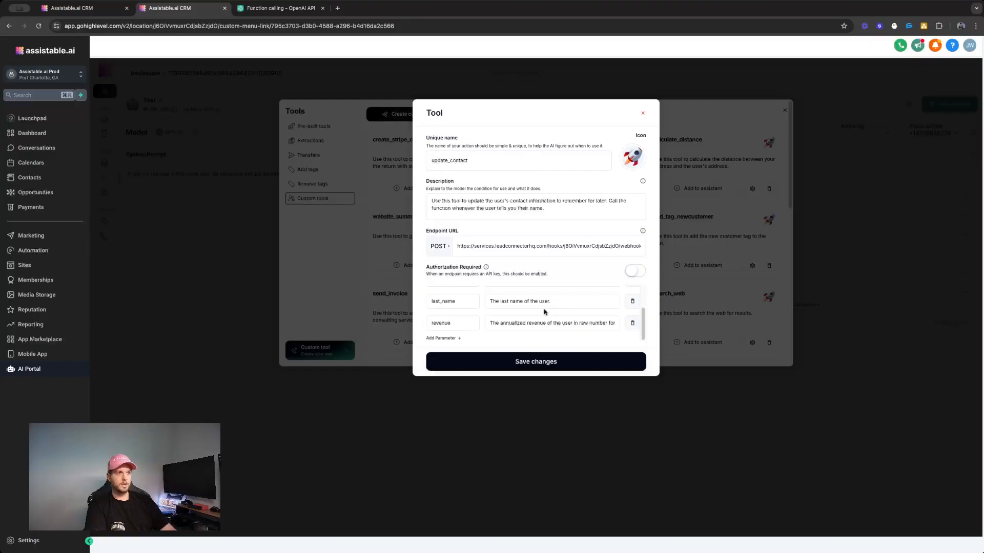
Save the update_contact tool and add it to the assistant, closing the tool library
click(512, 361)
scroll(577, 311, down, 10)
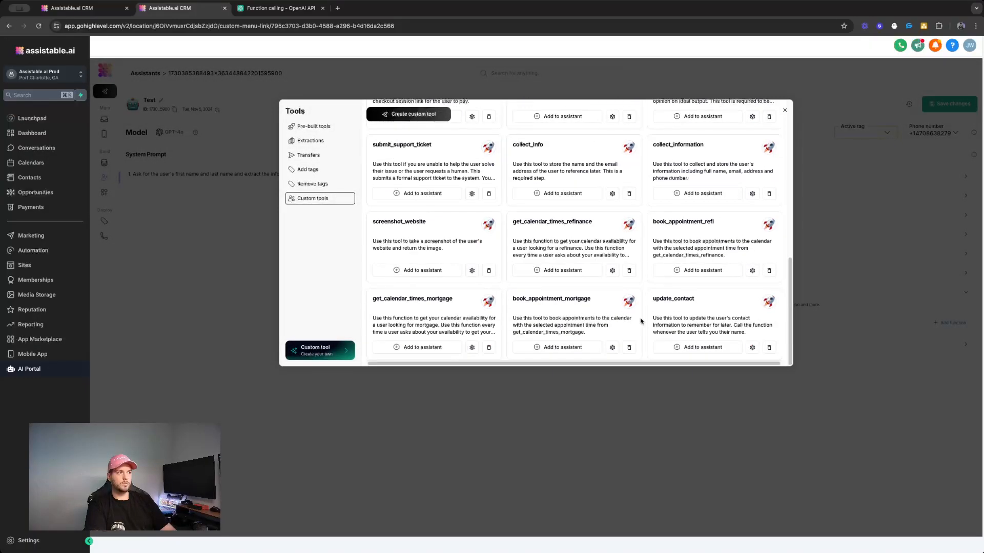
click(703, 347)
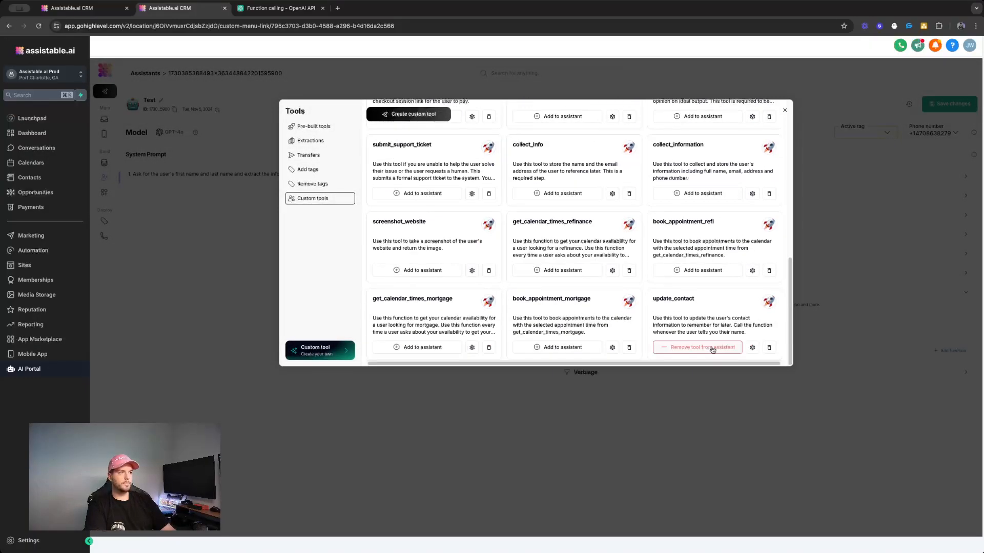
click(785, 111)
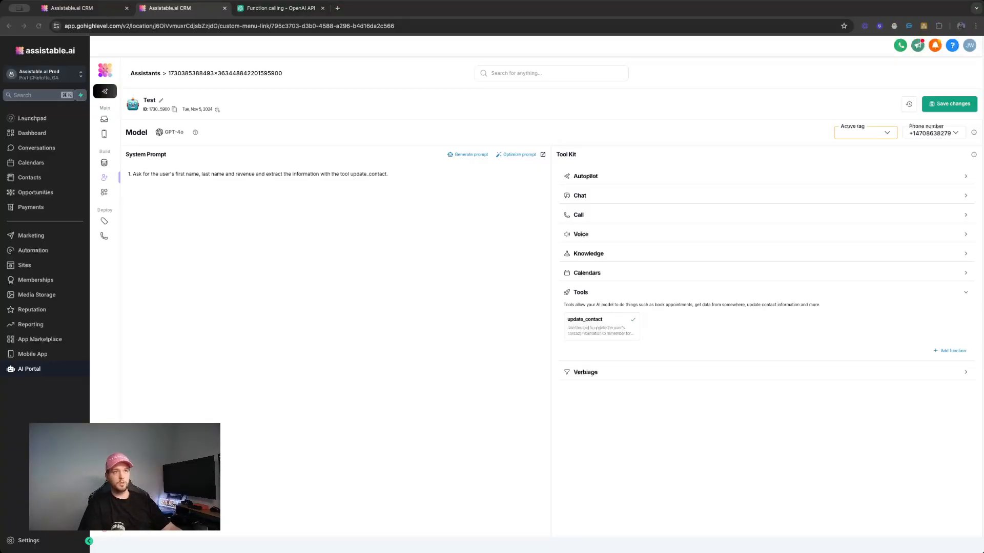
Review the system prompt's instruction to collect name and revenue with update_contact, checking it alongside the workflow's webhook trigger
triple_click(268, 176)
triple_click(445, 184)
click(434, 241)
double_click(366, 176)
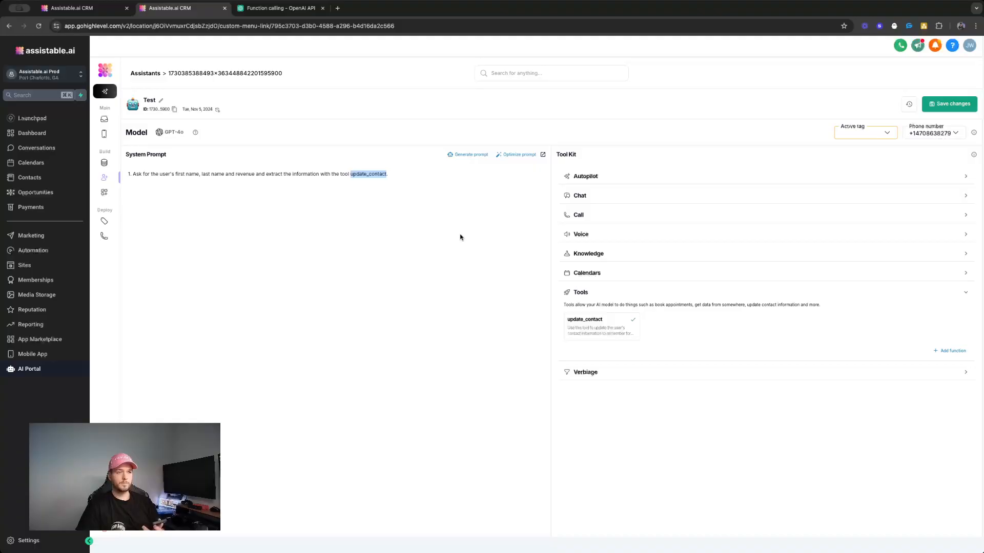
click(84, 8)
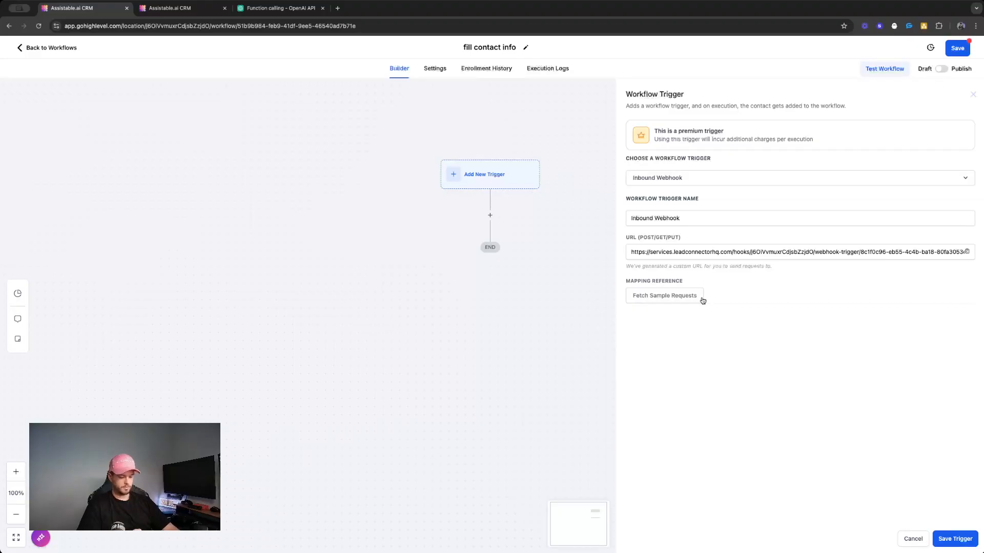
click(204, 8)
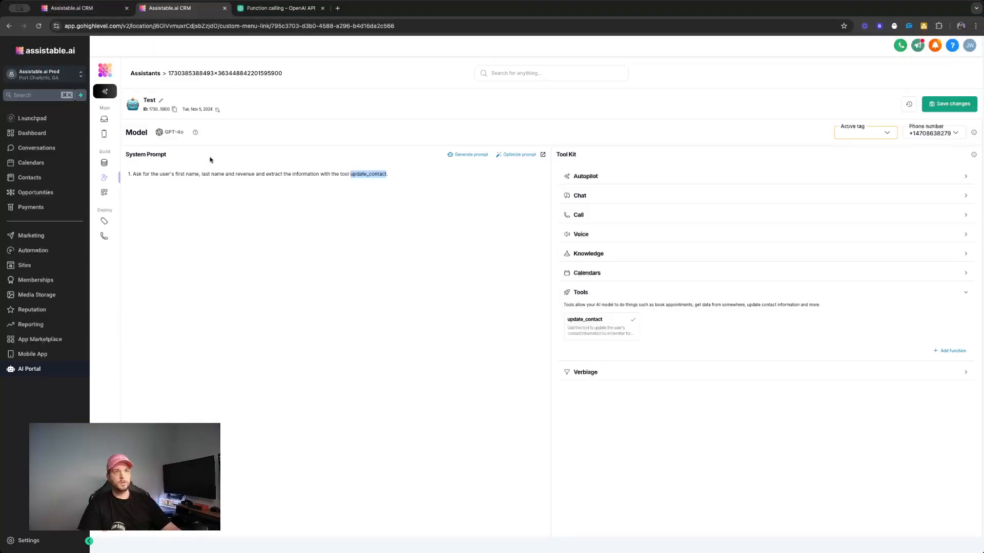
click(244, 173)
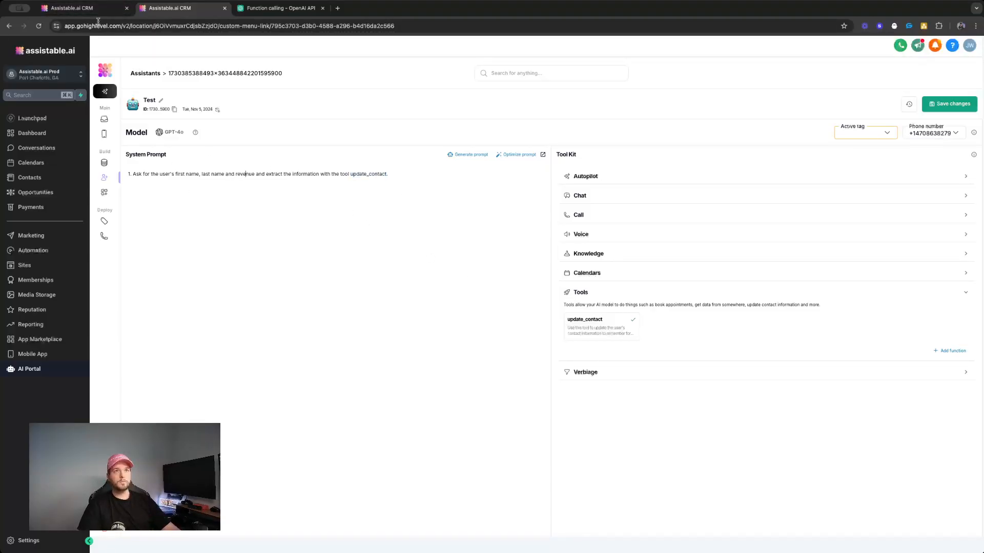
click(84, 8)
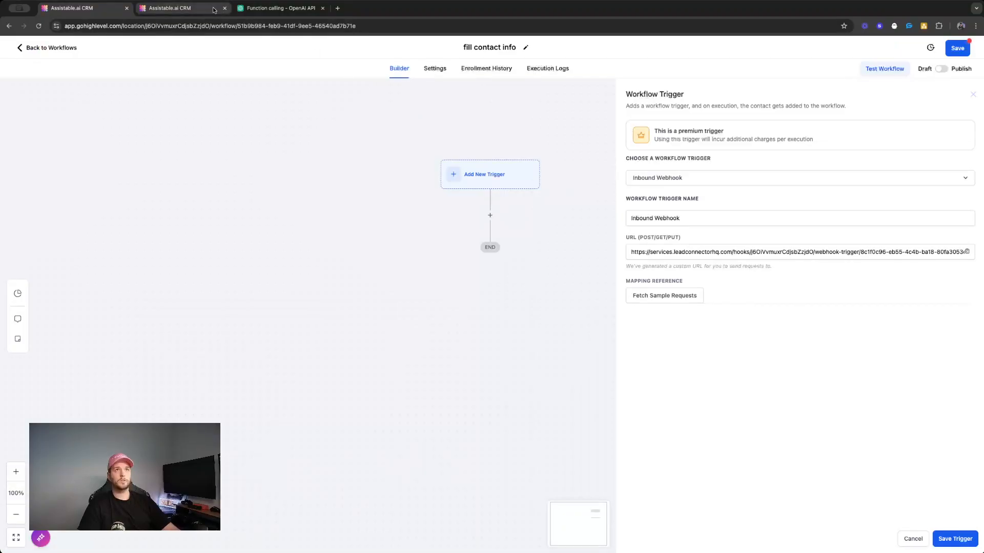
click(177, 9)
Check the endpoint URL in the update_contact tool's settings and return to the assistant without editing
click(947, 353)
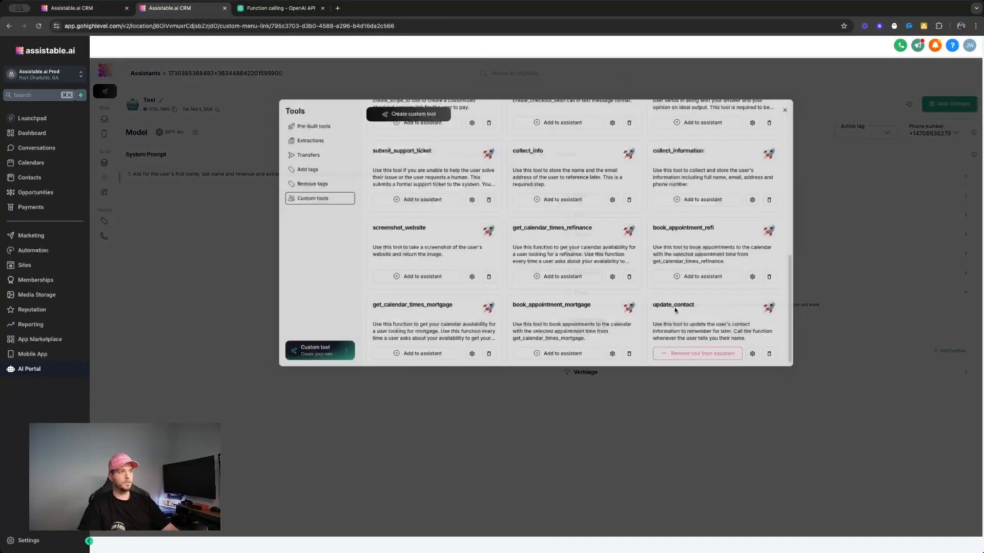
click(752, 354)
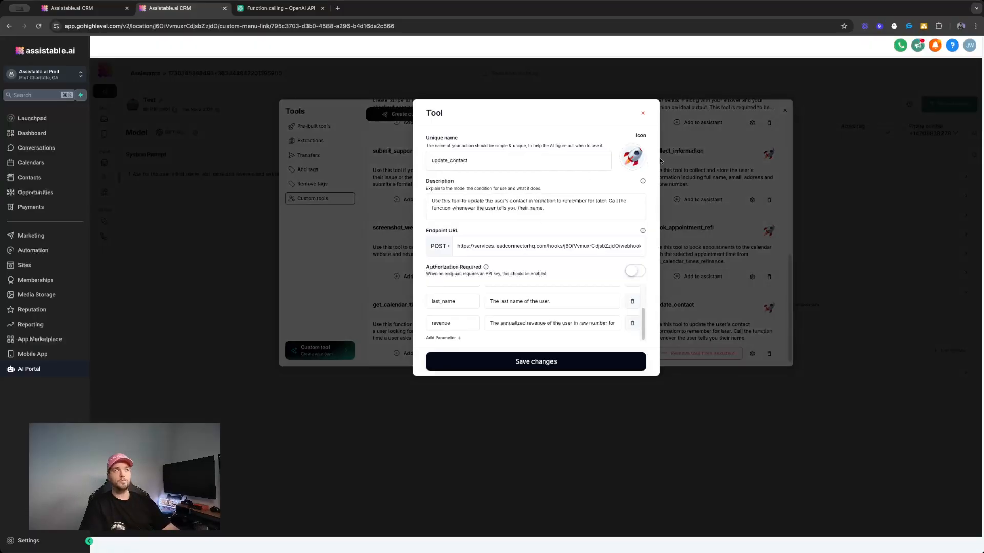
triple_click(513, 244)
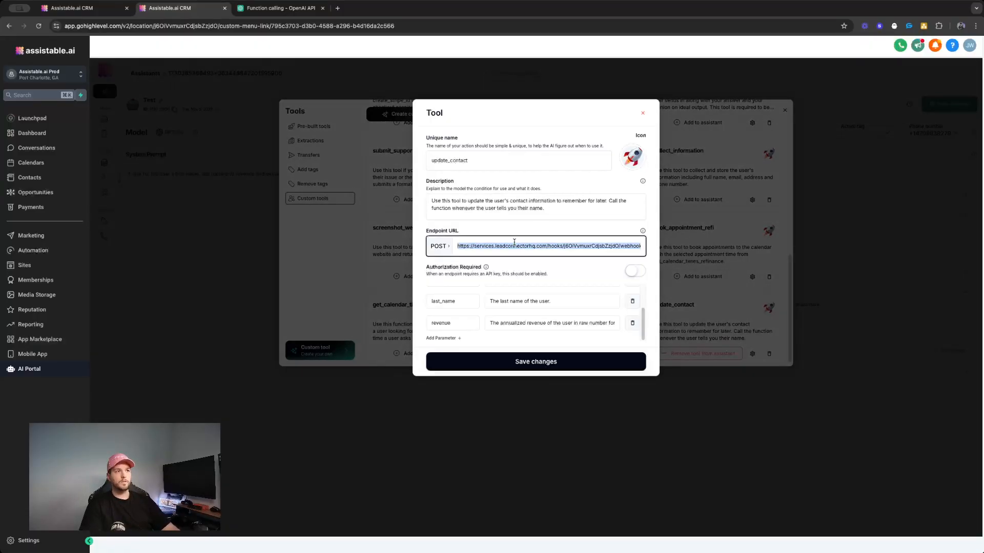
click(642, 113)
click(784, 110)
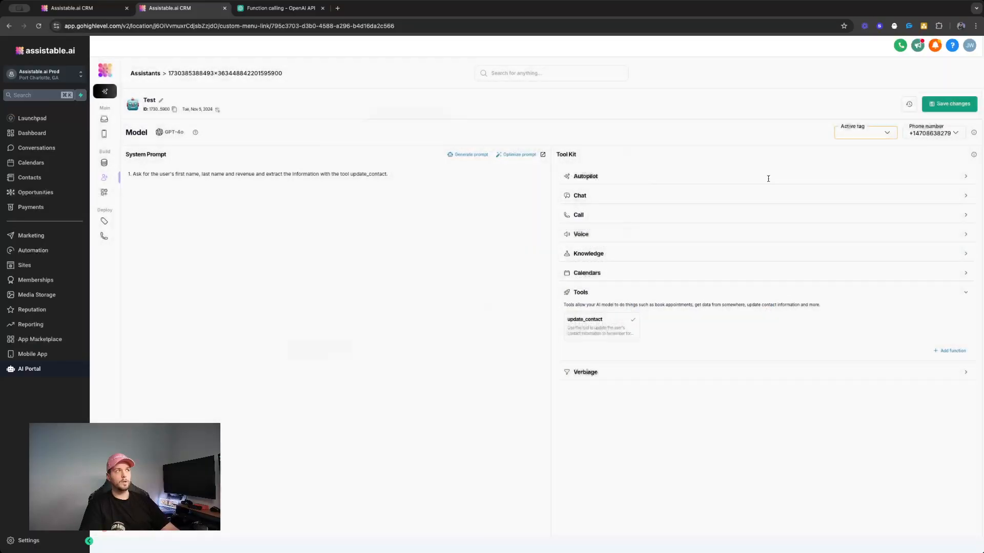
click(76, 10)
click(669, 299)
click(720, 315)
Examine the args block of the sample request for the first_name, last_name and revenue parameters and their values
scroll(730, 349, down, 8)
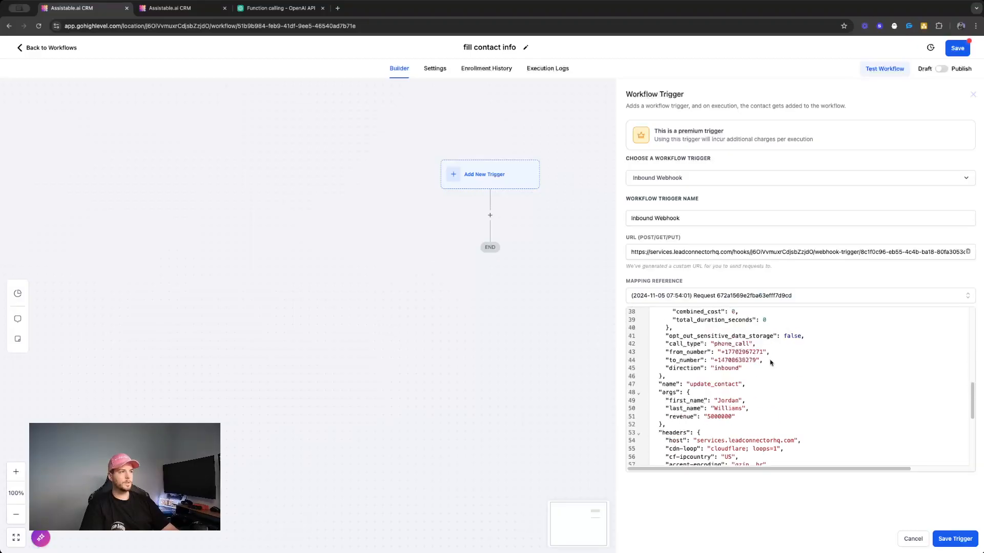
scroll(770, 360, down, 1)
scroll(686, 336, up, 2)
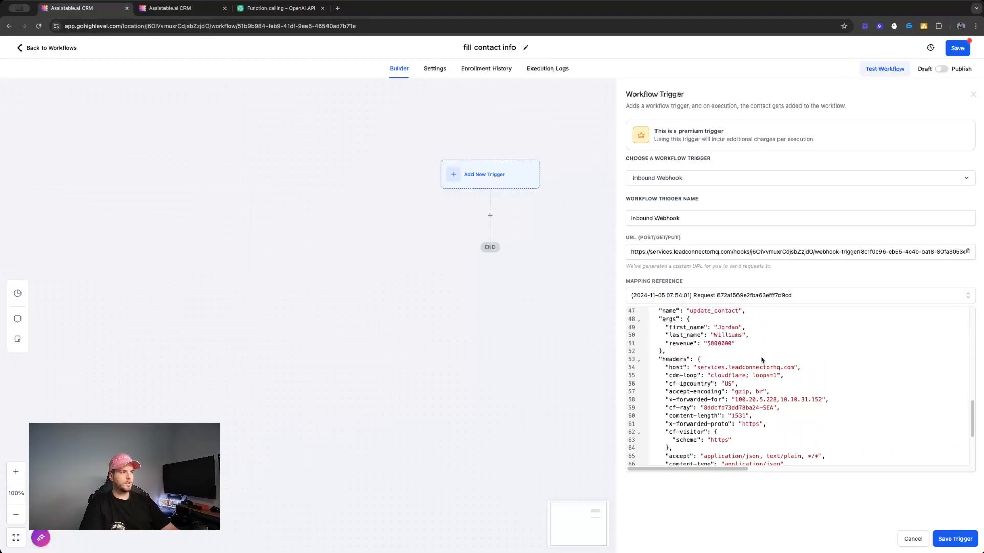
click(686, 340)
double_click(682, 349)
double_click(731, 333)
click(730, 341)
click(718, 349)
double_click(686, 334)
drag(685, 341, 684, 349)
click(685, 349)
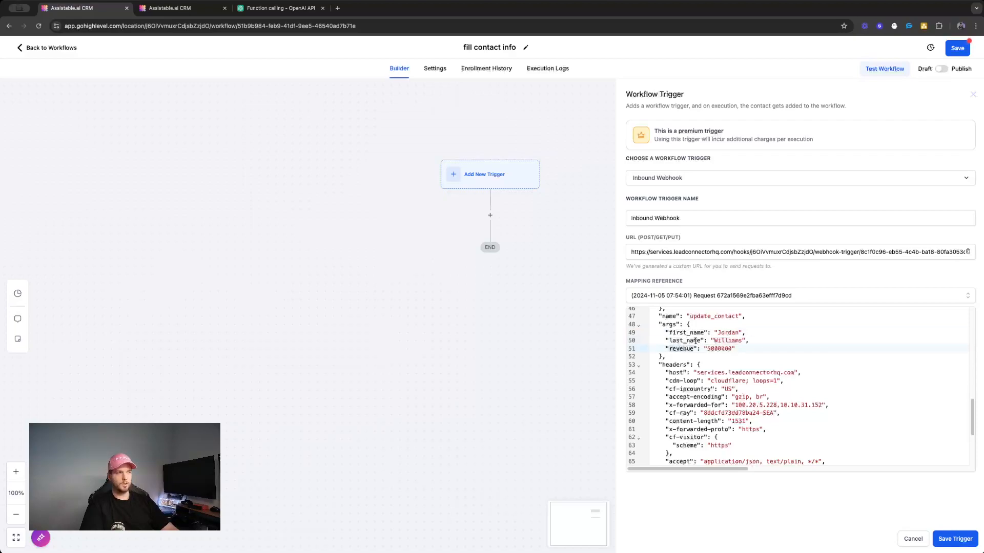
double_click(686, 333)
double_click(686, 341)
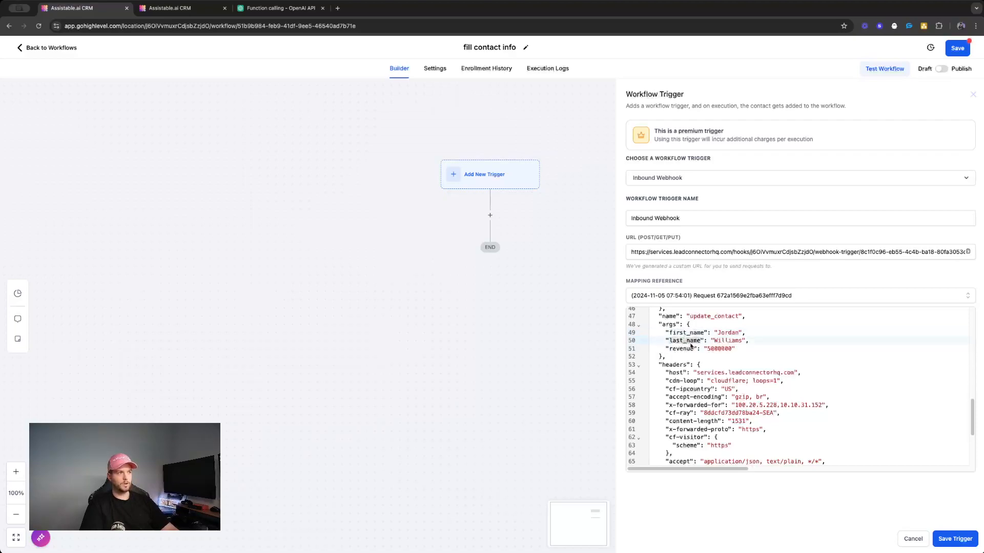
double_click(687, 349)
drag(747, 353, 666, 333)
click(683, 330)
drag(687, 324, 662, 356)
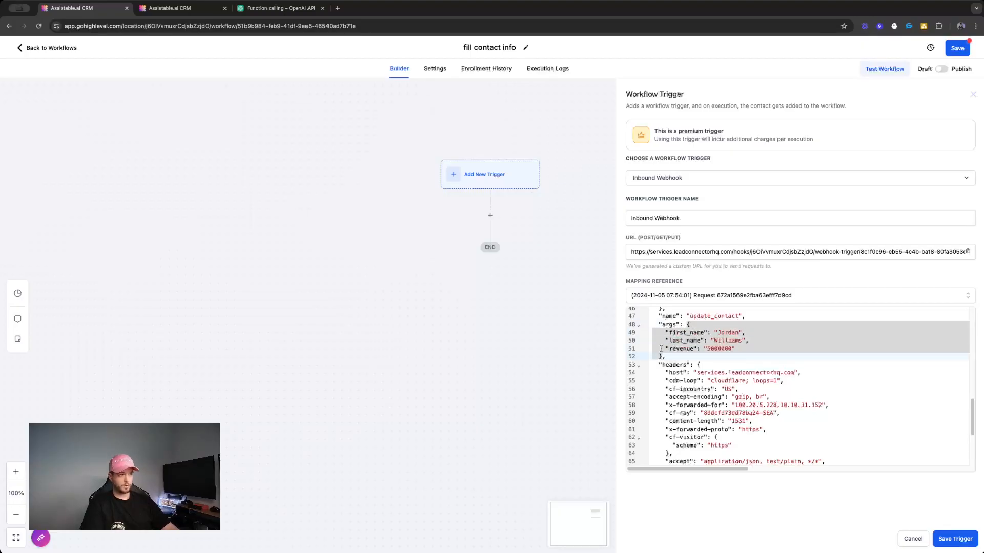
Check the sample request's revenue number format and the call details surrounding the args block
click(698, 334)
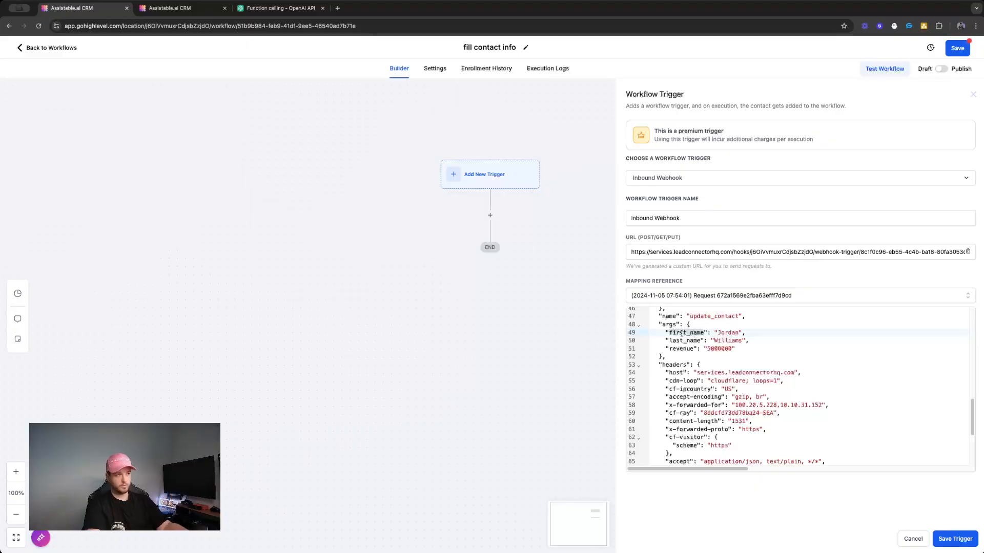
double_click(683, 341)
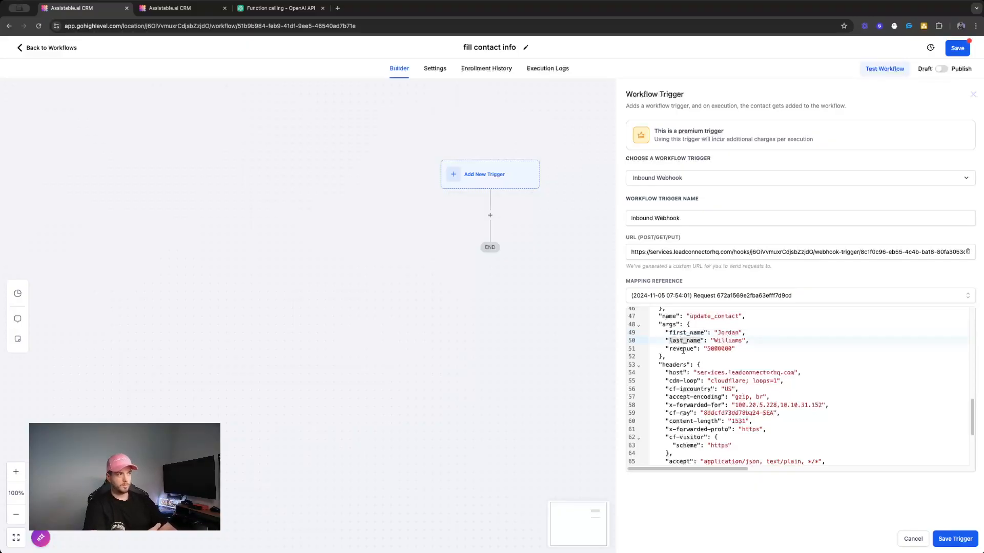
click(680, 349)
double_click(681, 349)
double_click(716, 351)
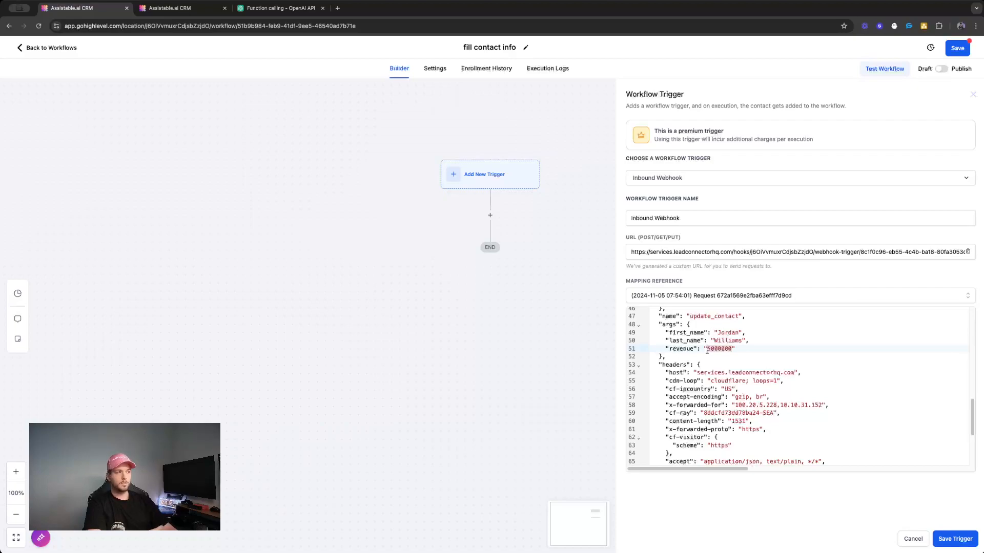
click(707, 350)
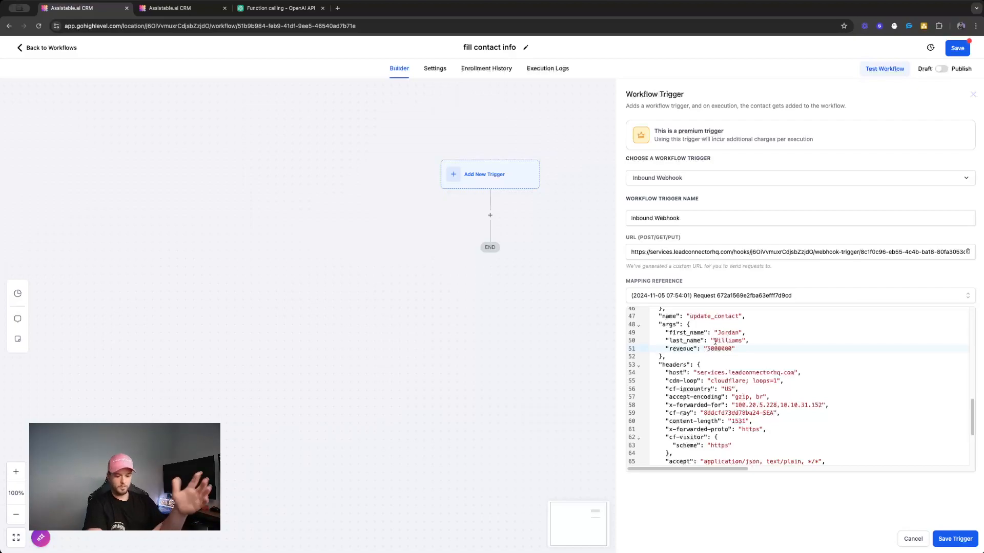
double_click(720, 349)
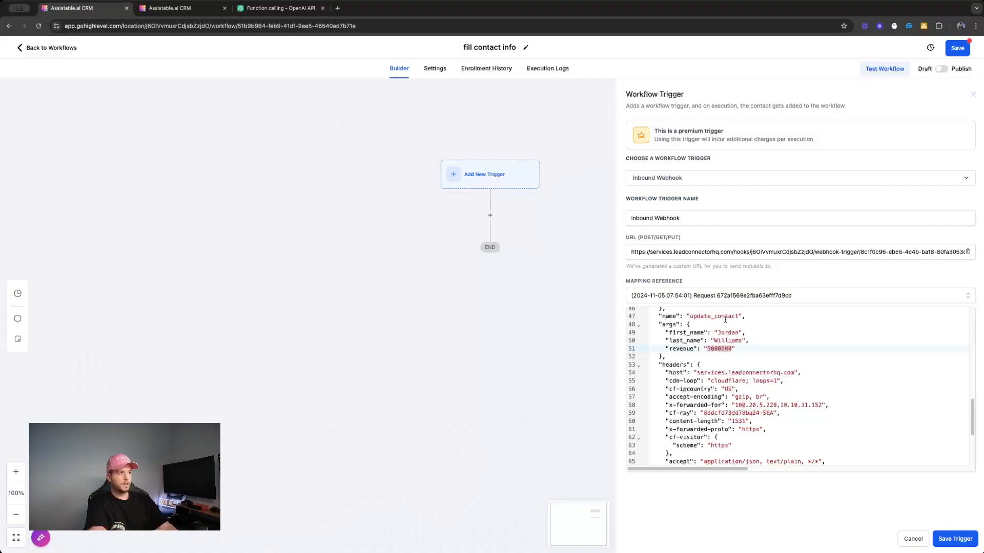
click(684, 323)
scroll(707, 326, up, 2)
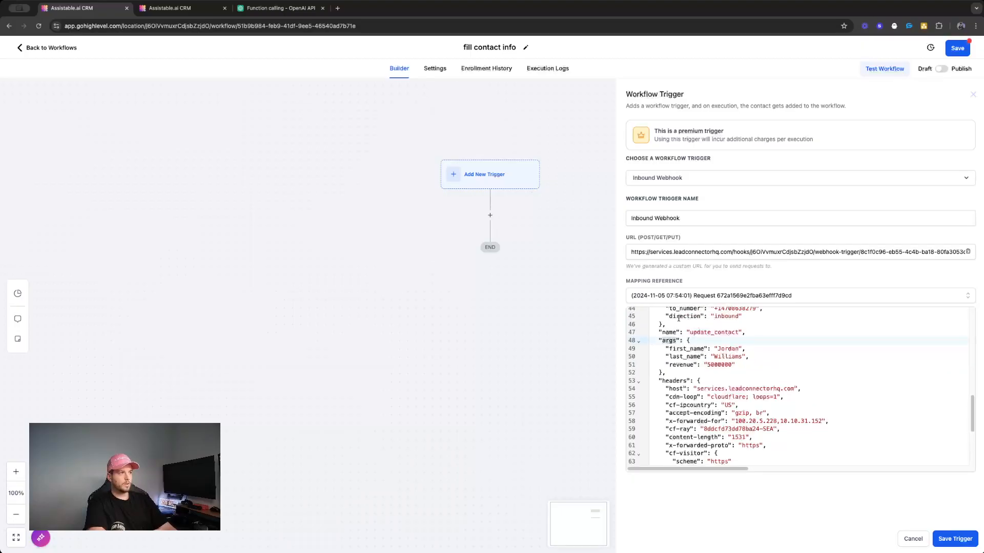
scroll(721, 327, up, 1)
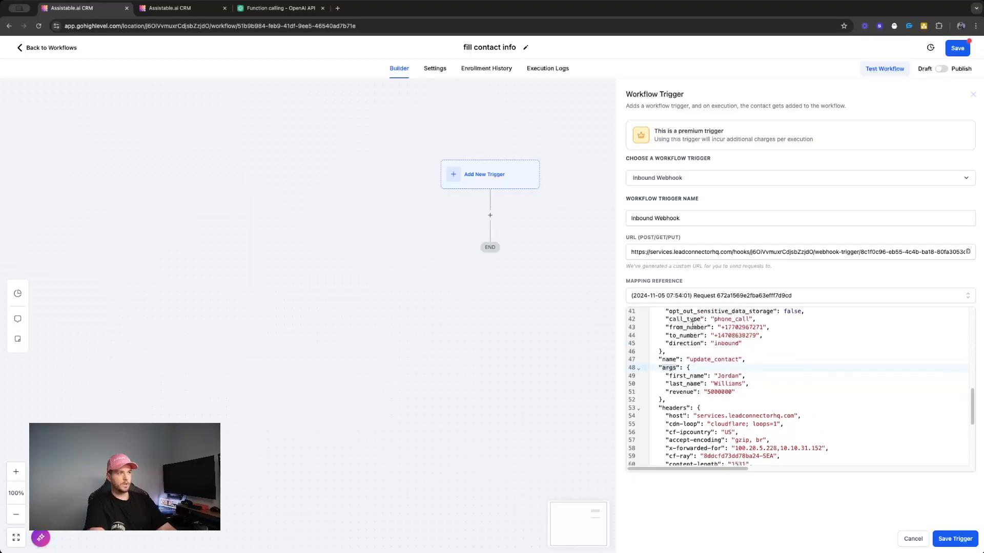
scroll(661, 342, down, 3)
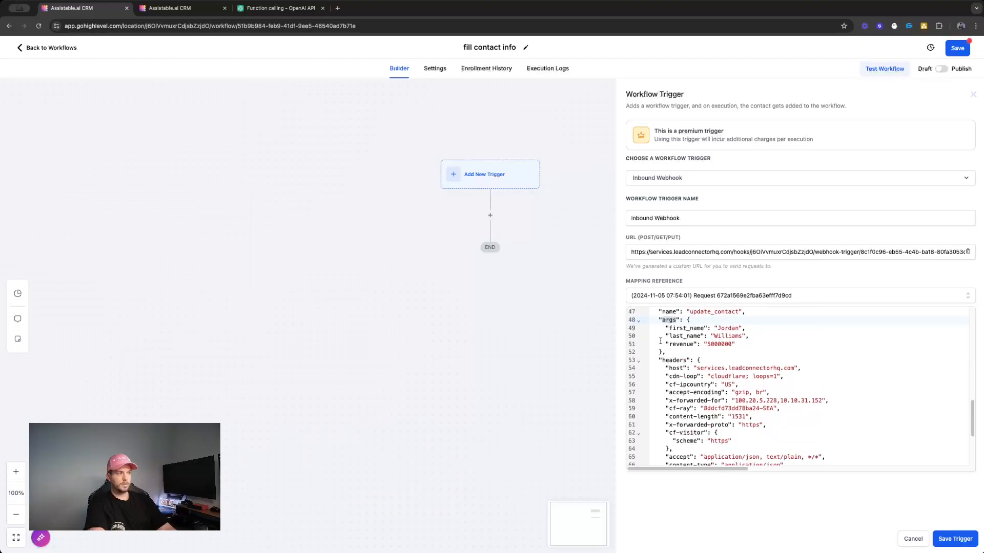
Save the Inbound Webhook trigger and delete the Create Contact action from the workflow
click(953, 538)
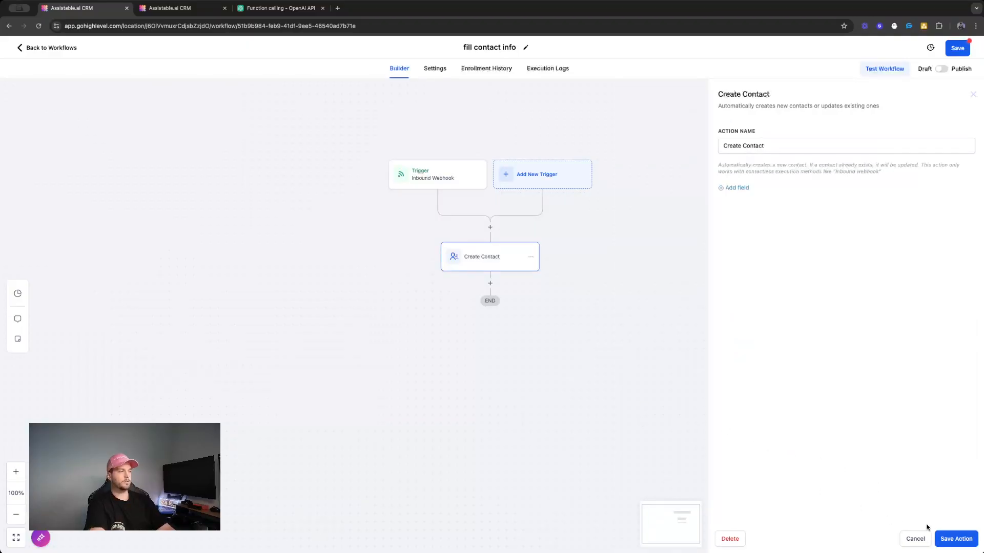
click(738, 538)
click(591, 323)
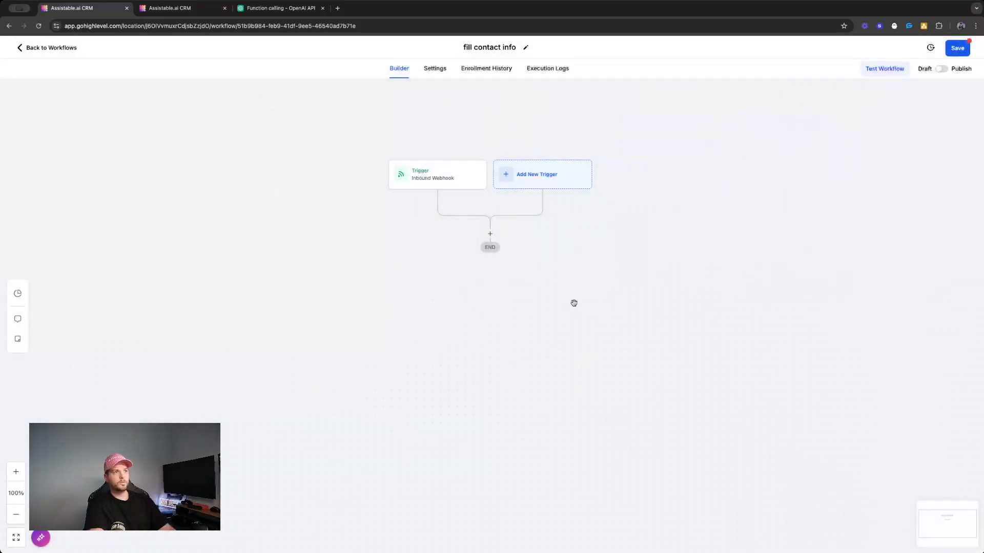
Add a Find Contact action below the trigger with Contact ID as its matching field
click(489, 232)
text(find)
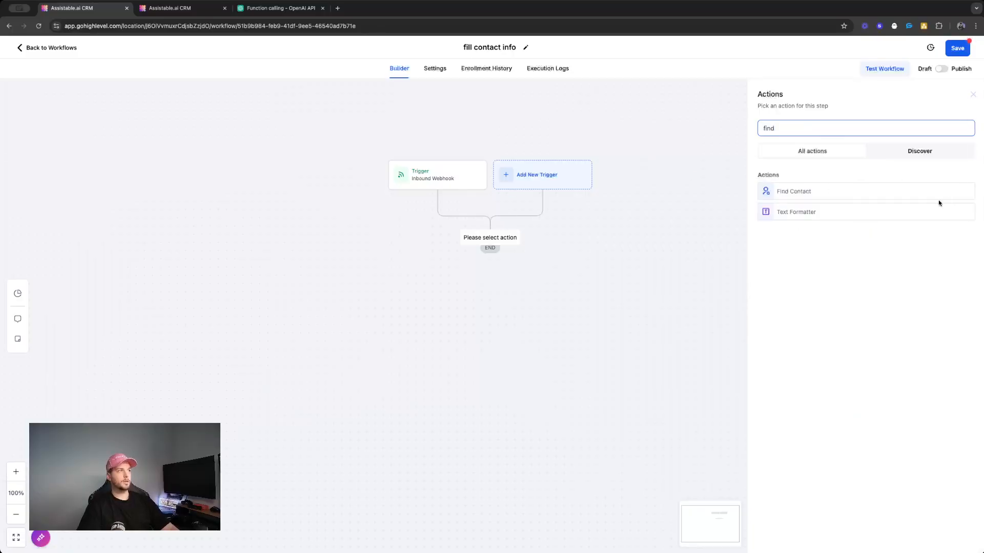
click(886, 198)
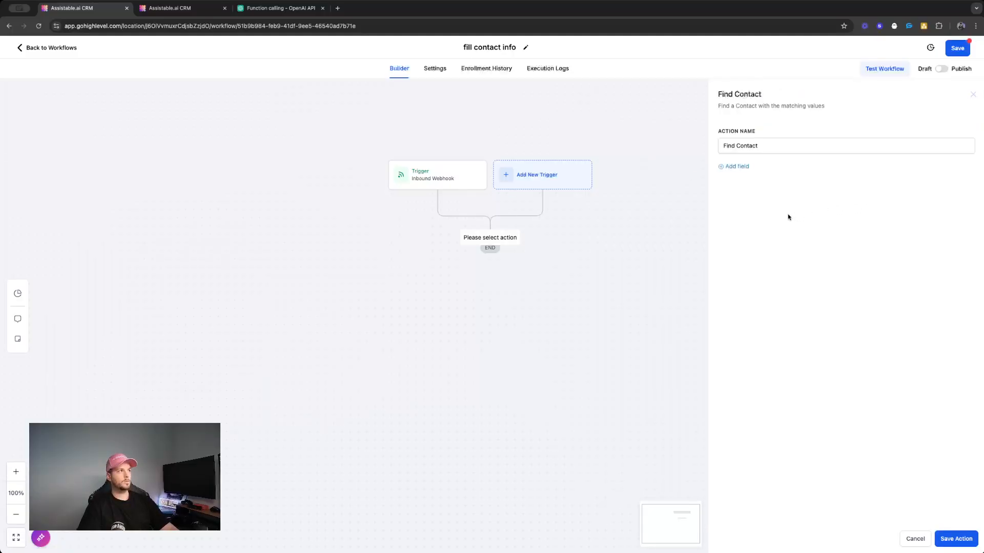
click(741, 165)
click(807, 185)
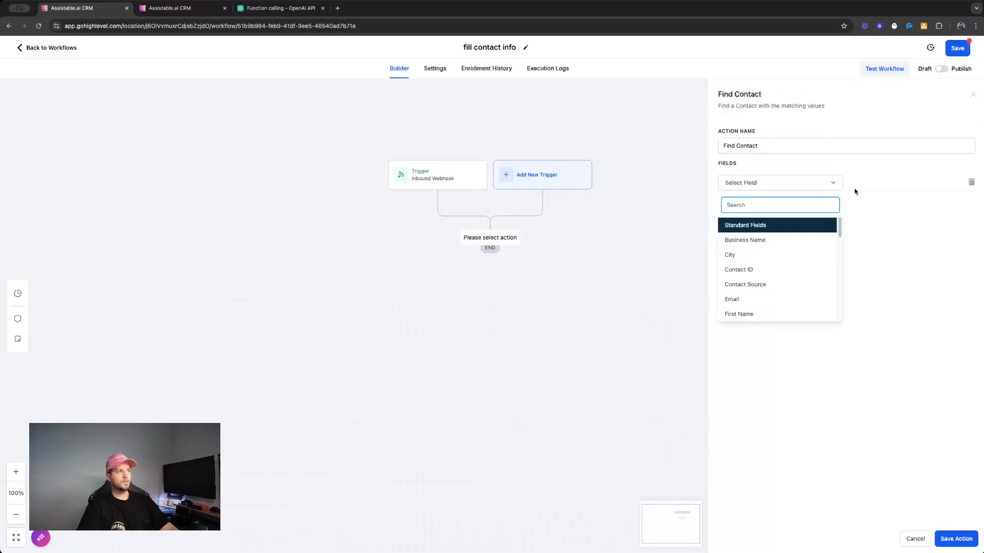
click(764, 273)
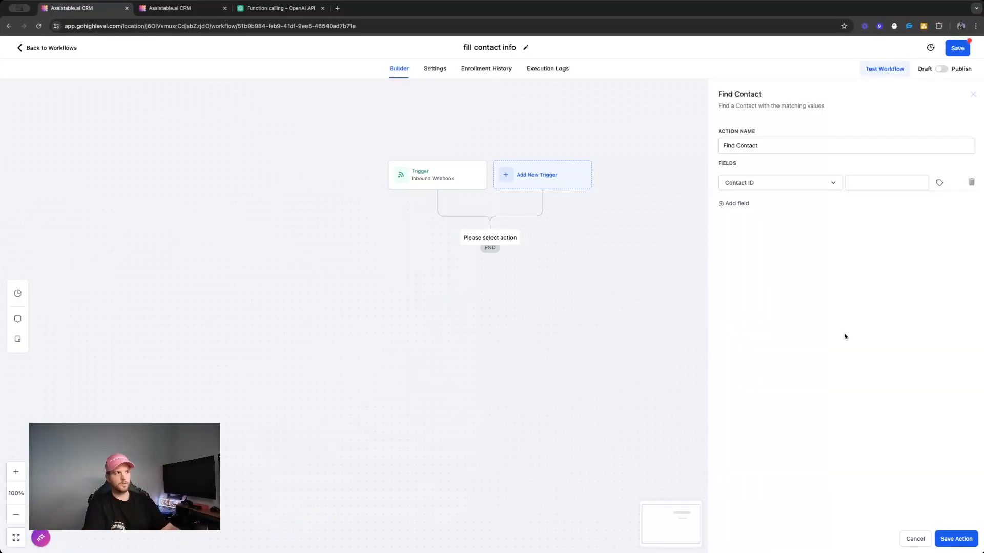
Map Contact ID to the inbound webhook's call > retell_llm_dynamic_variables > contact_id value and save the Find Contact action
click(882, 183)
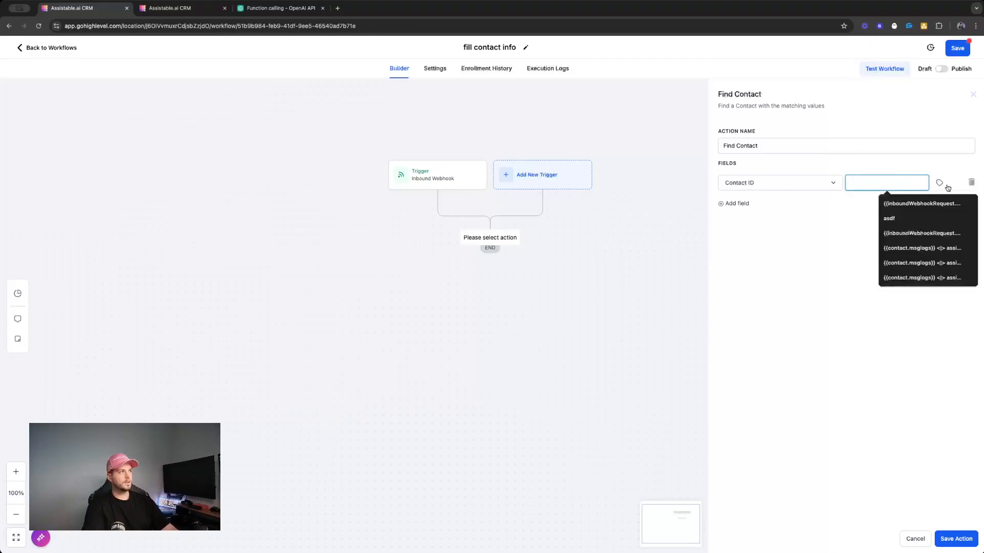
click(940, 183)
click(943, 218)
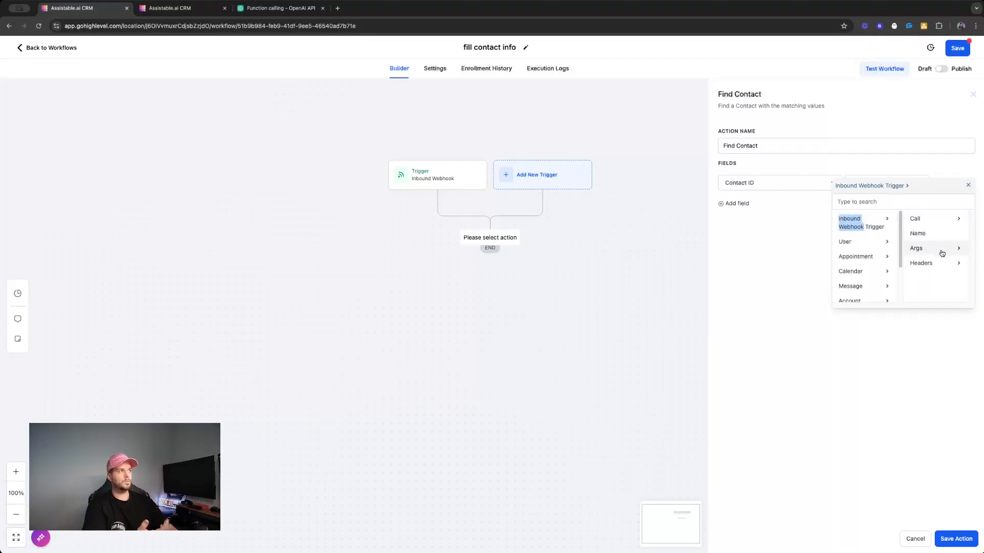
click(950, 220)
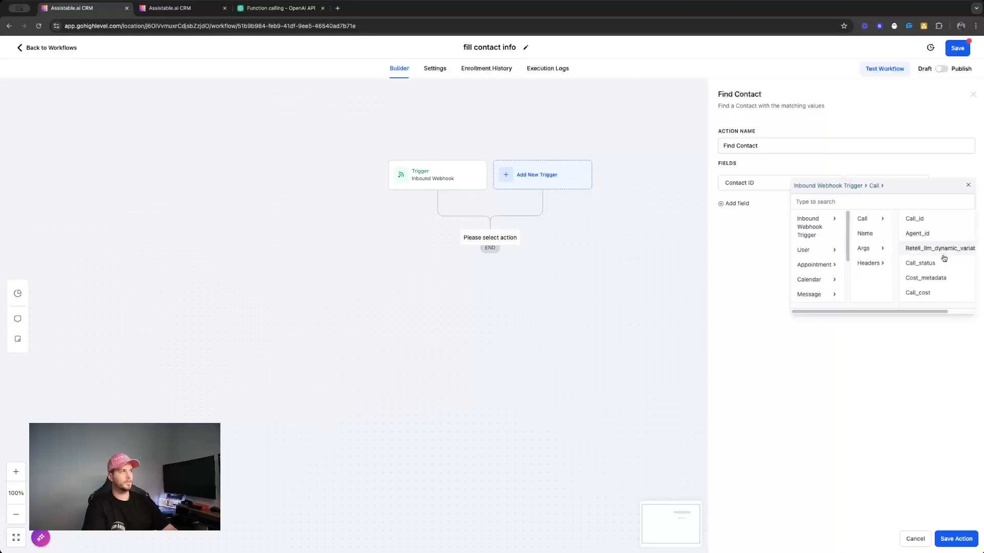
scroll(948, 282, down, 5)
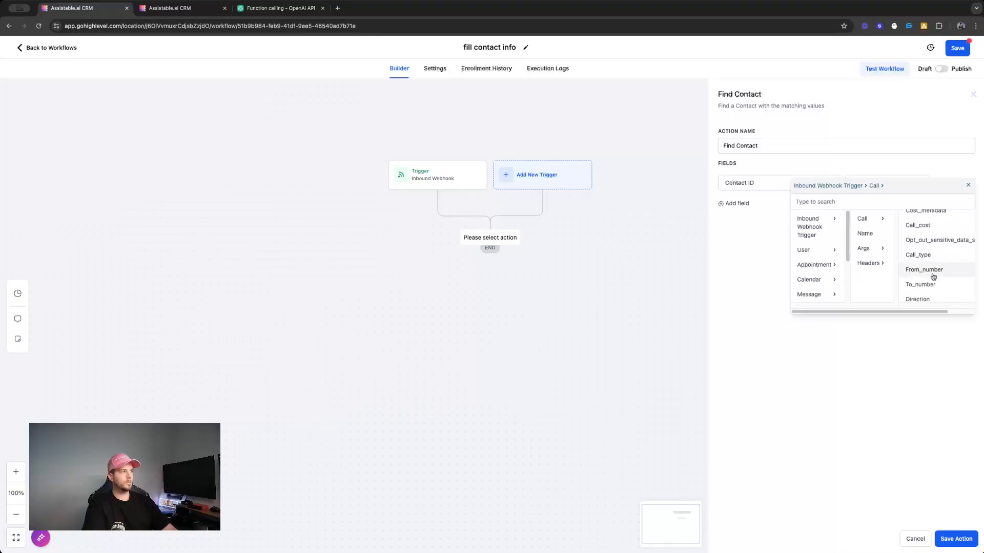
click(865, 202)
text(contact)
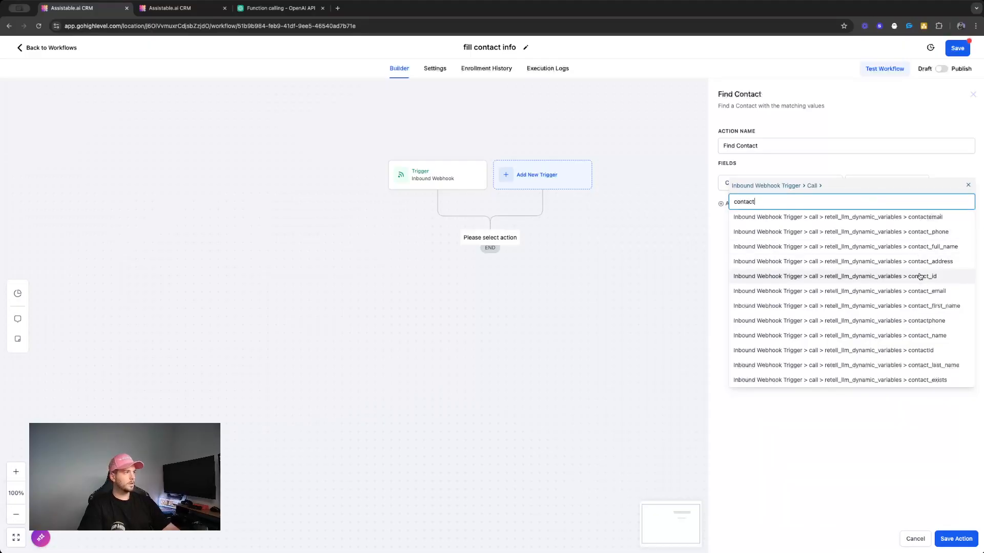
click(934, 283)
click(819, 319)
click(956, 539)
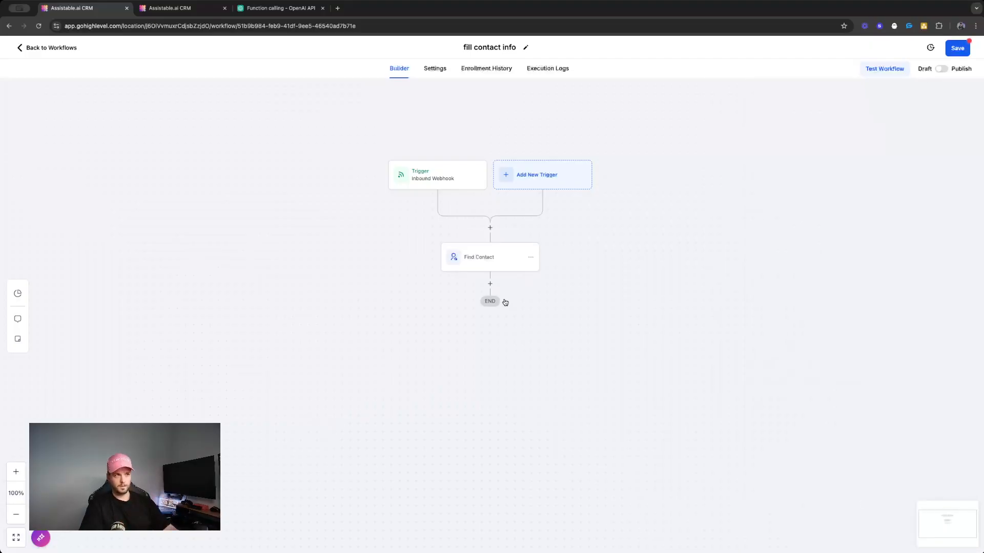
Add an Update Contact Field action below Find Contact and choose First Name as its first field
click(490, 284)
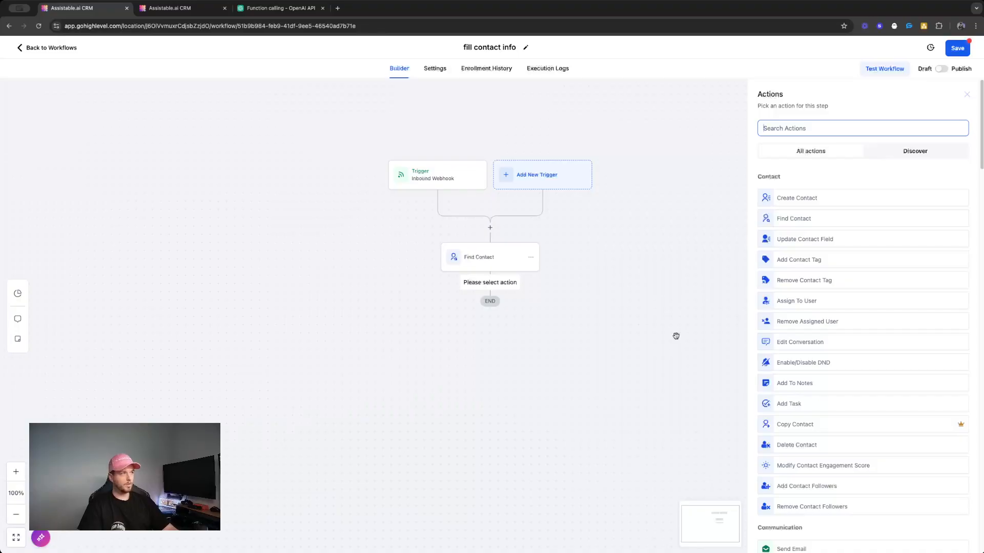
click(822, 241)
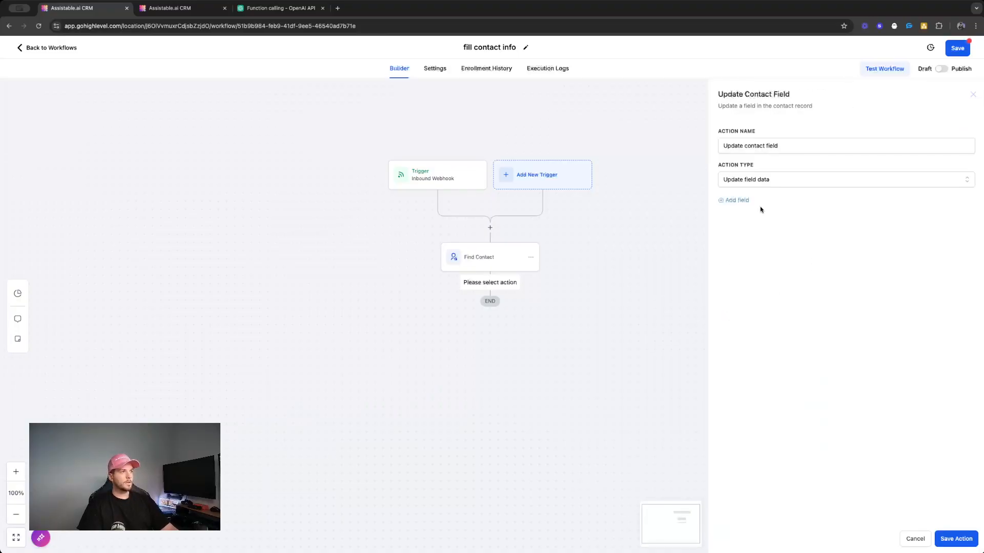
click(741, 200)
click(761, 219)
text(first)
click(791, 281)
Map the First Name field to the Inbound Webhook Trigger > Args > First_name value
click(939, 218)
click(894, 264)
click(847, 253)
click(925, 282)
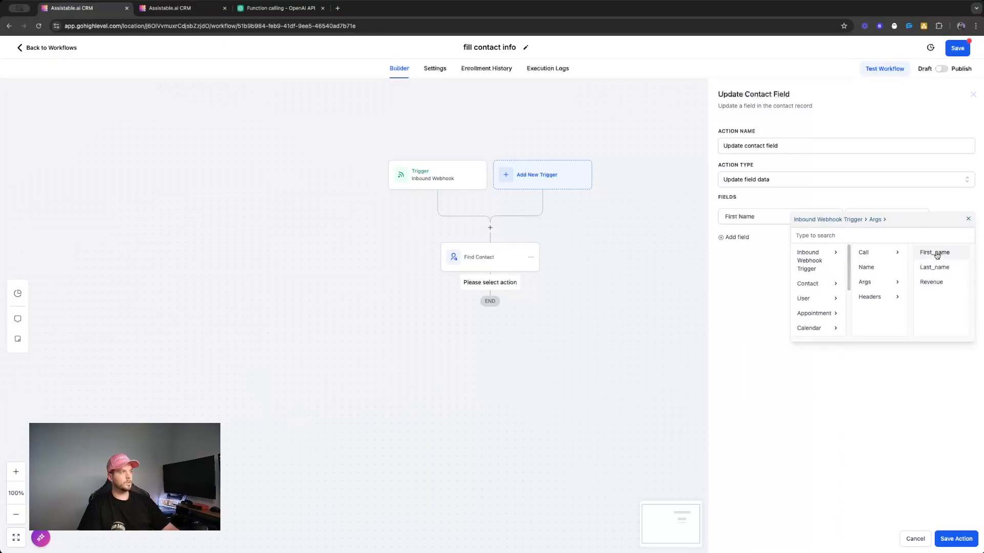
click(936, 253)
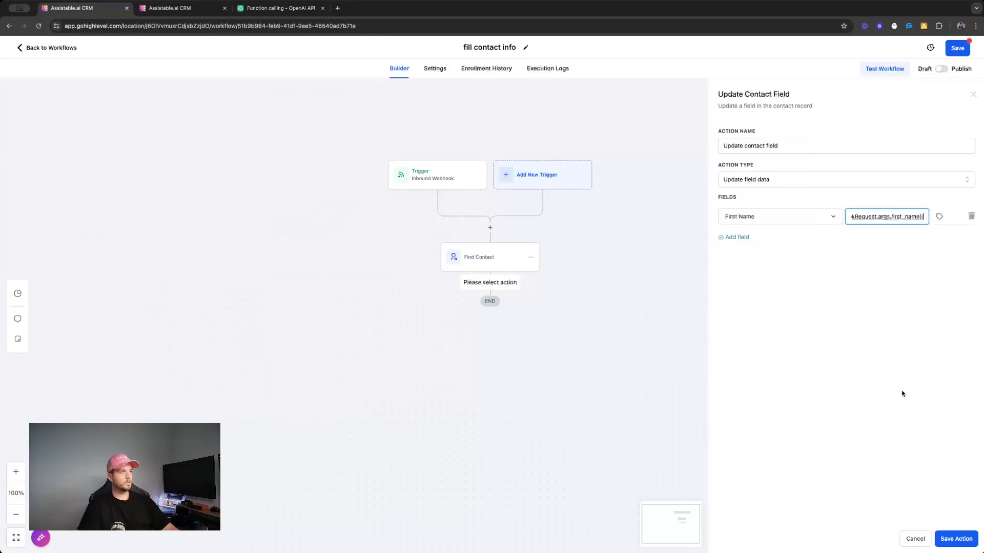
Add a Last Name field and map it to the Inbound Webhook Trigger > Args > Last_name value
click(738, 237)
click(765, 246)
text(last)
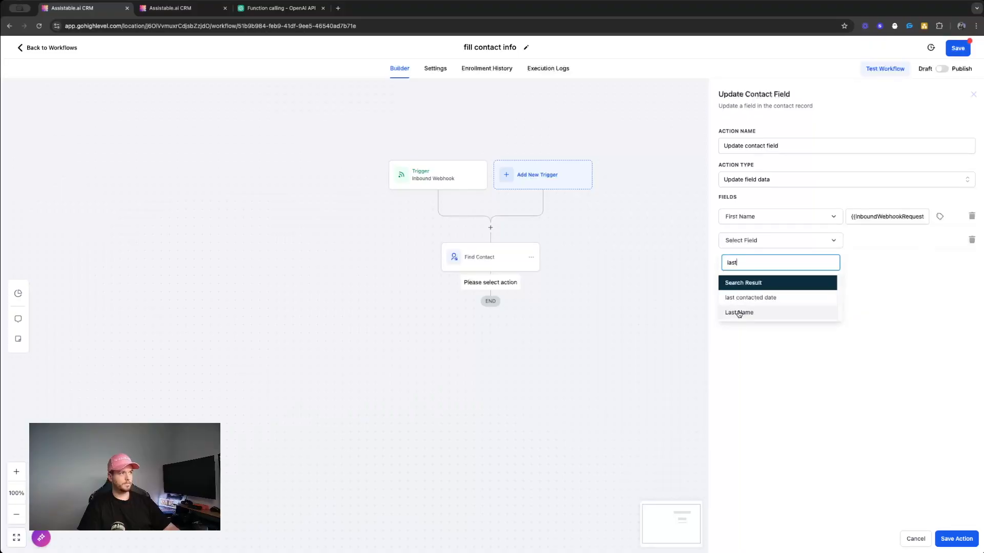
click(739, 313)
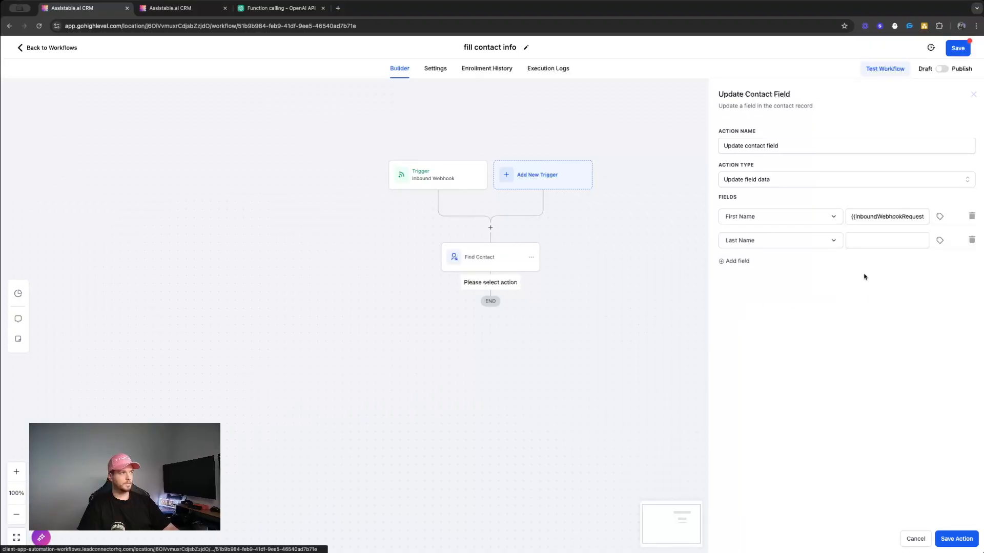
click(938, 241)
click(915, 275)
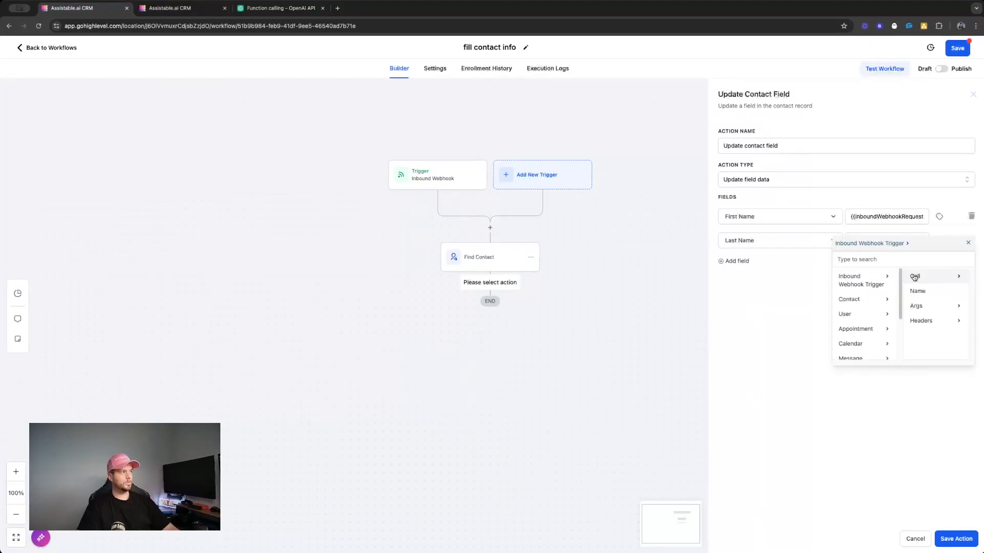
click(928, 307)
click(934, 290)
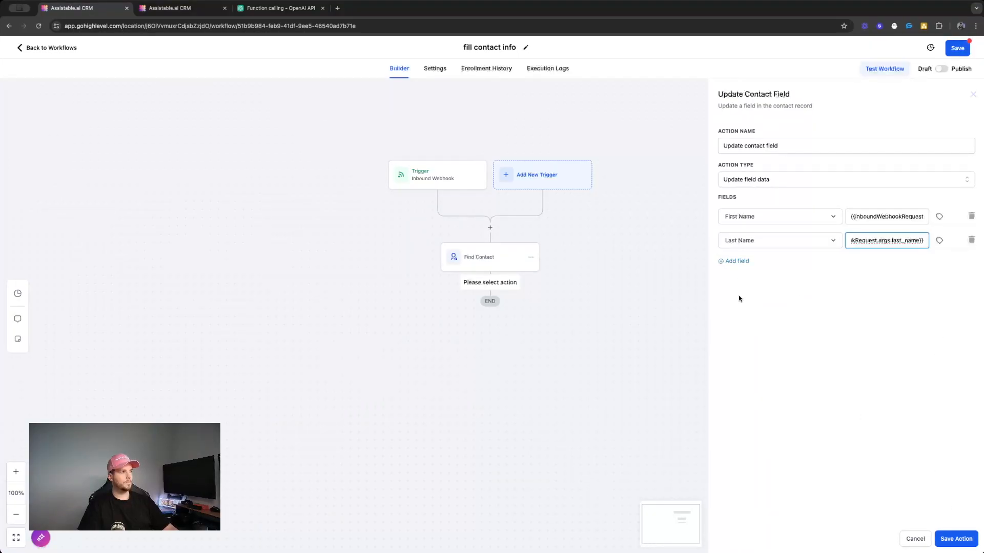
Add a third field, search the field list for revenue, and choose Business Name as the field
click(739, 263)
text(revenu)
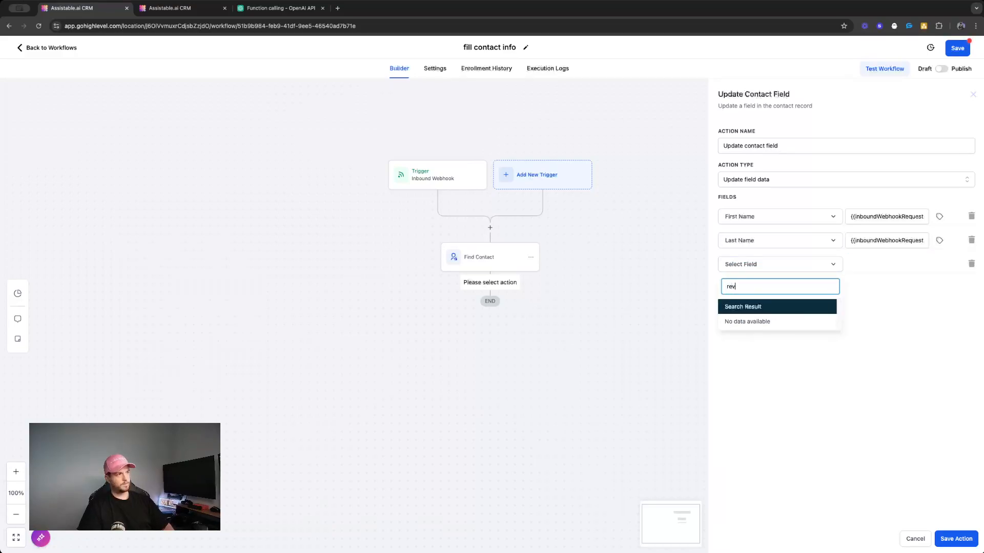
key(BackSpace)
key(BackSpace)
key(BackSpace)
key(BackSpace)
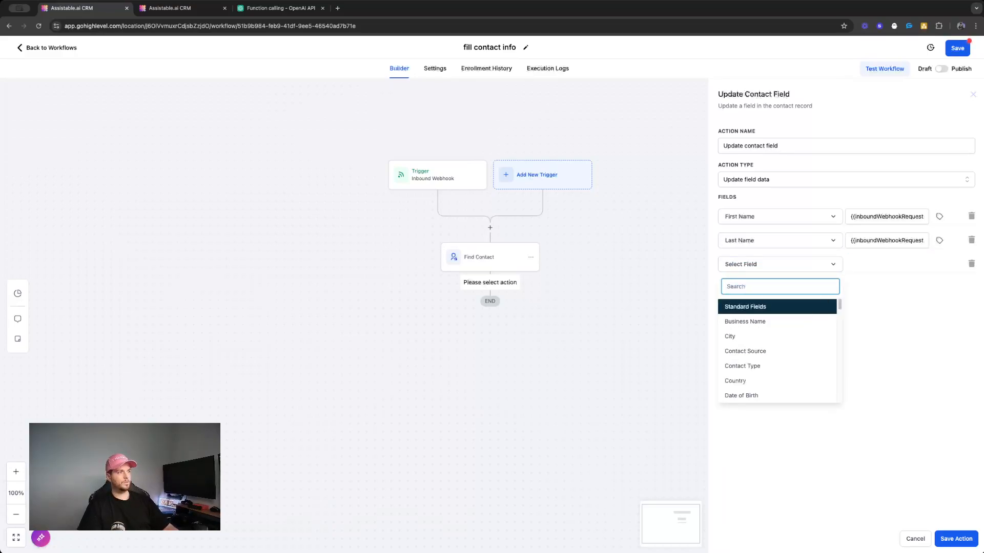
scroll(753, 354, down, 2)
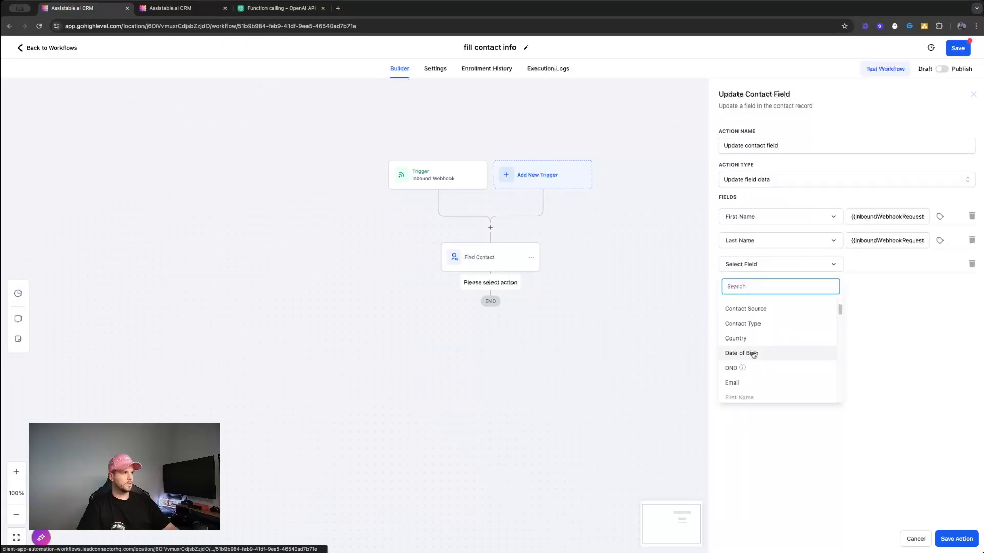
scroll(752, 357, up, 3)
click(761, 322)
Map Business Name to the Inbound Webhook Trigger > Args > Revenue value and save the Update Contact Field action
click(939, 264)
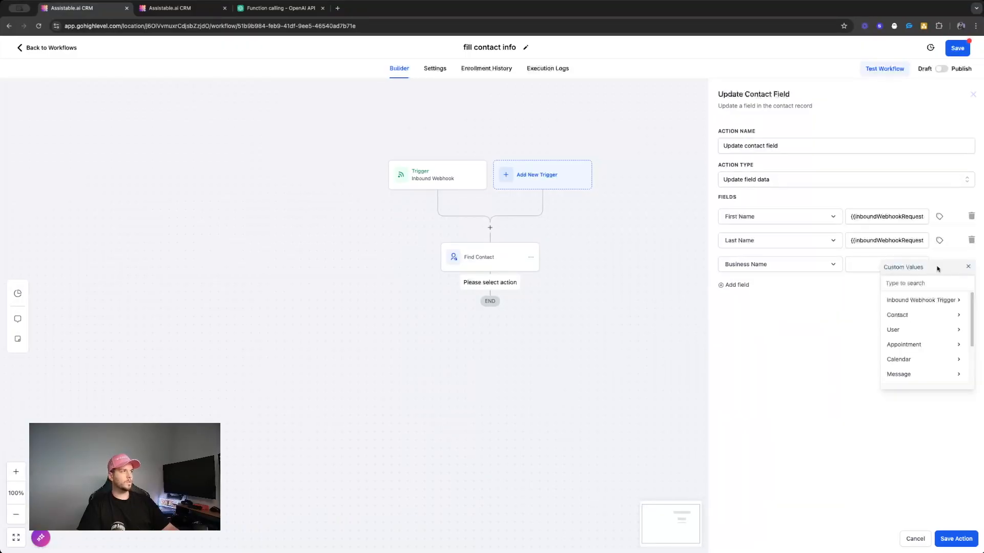
click(927, 303)
click(922, 329)
click(931, 330)
click(960, 535)
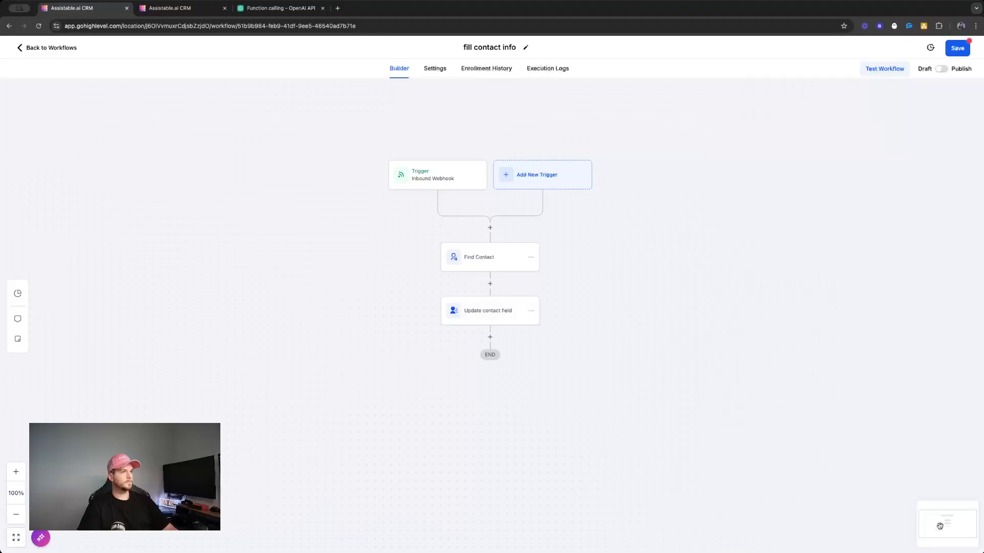
Review the configuration of the Inbound Webhook trigger and the Find Contact and Update contact field actions
click(503, 318)
click(971, 539)
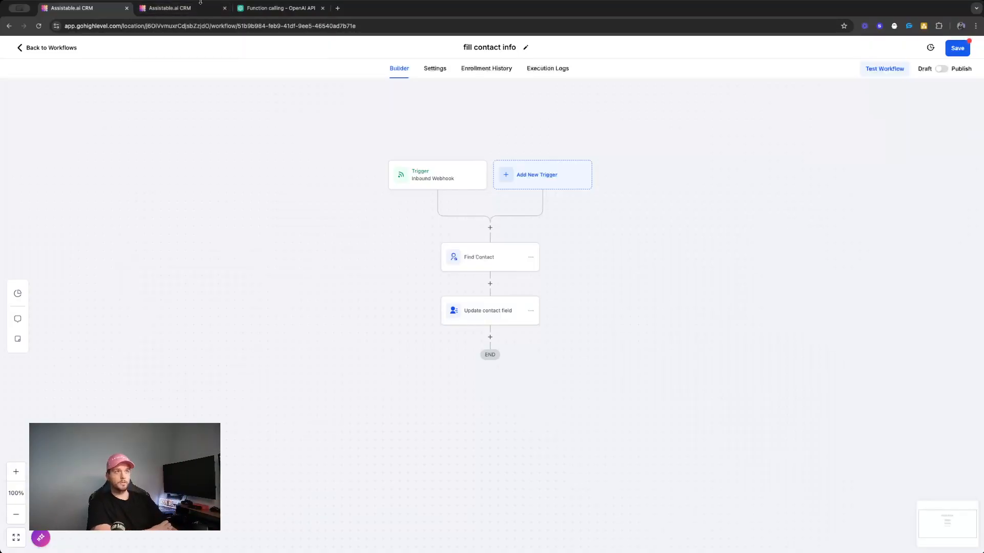
click(432, 186)
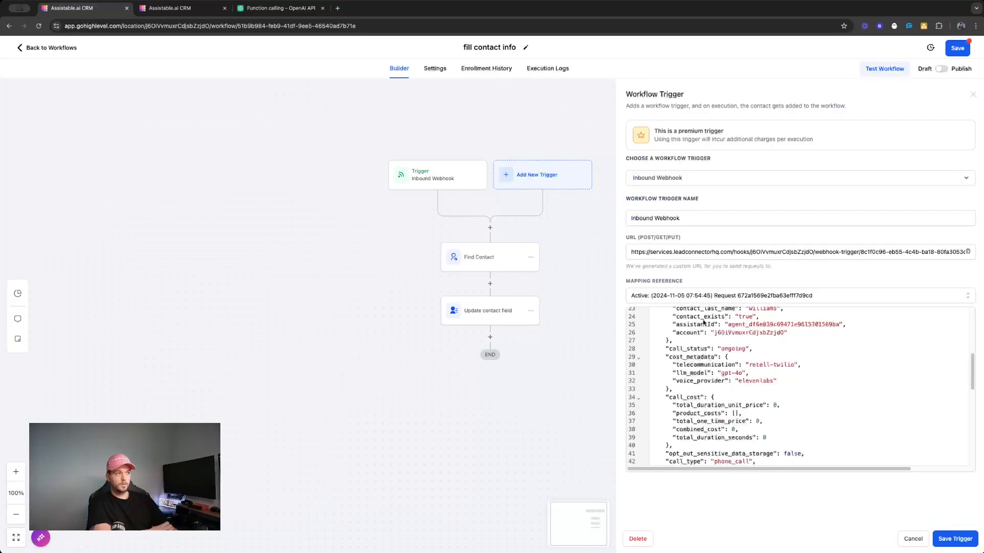
click(954, 539)
click(469, 253)
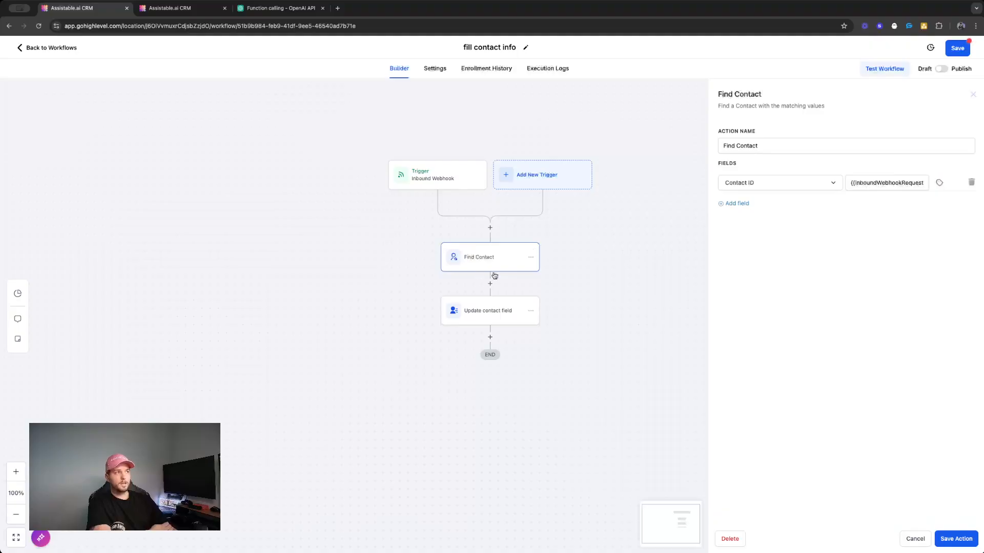
click(955, 539)
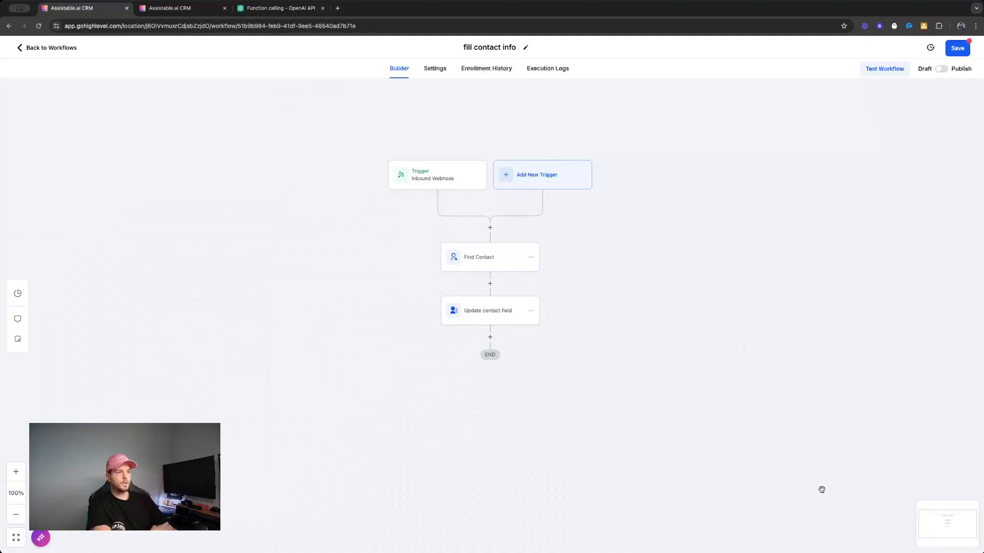
click(472, 313)
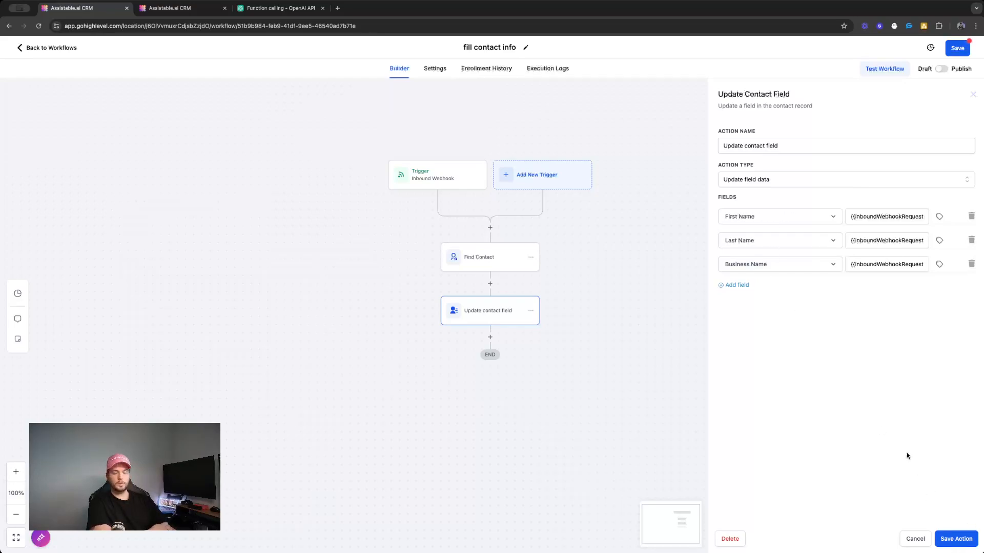
click(955, 535)
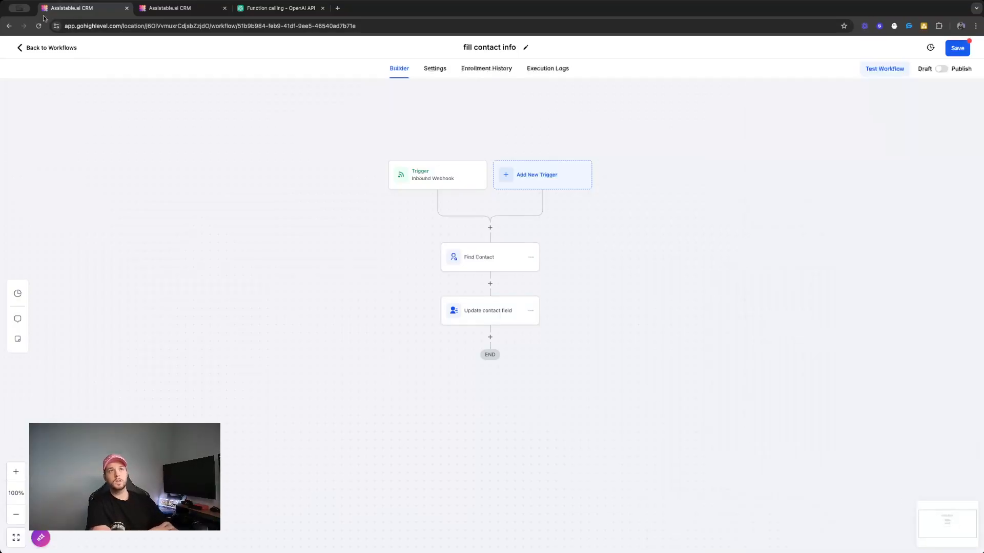
Check the update_contact tool's endpoint URL and parameters in the Test assistant, leaving them as they are
key(ctrl+Tab)
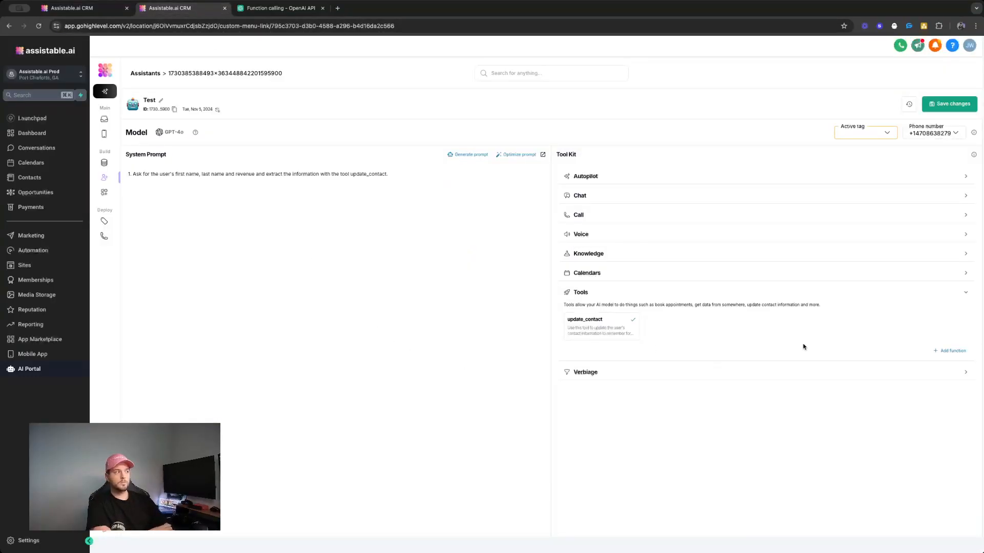
click(932, 351)
click(752, 353)
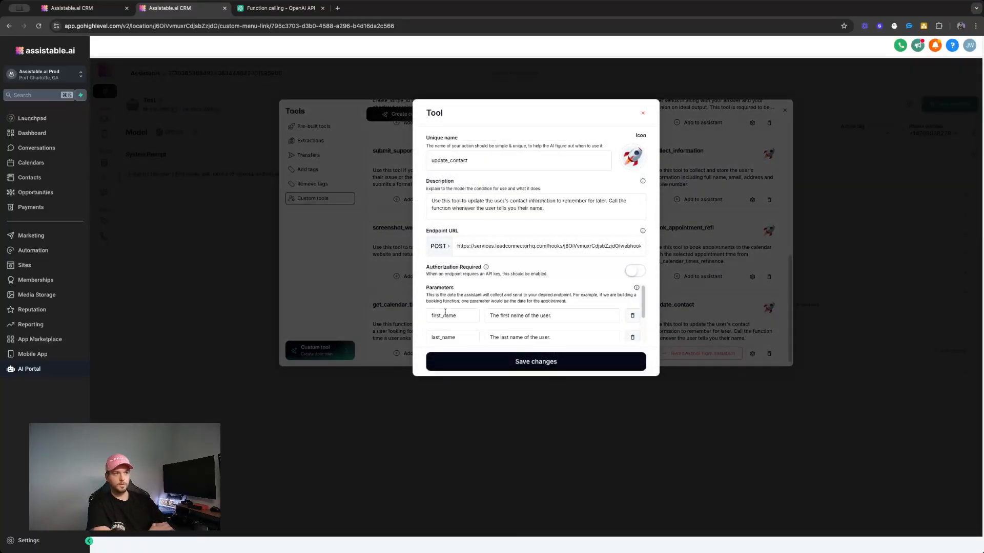
click(642, 110)
click(173, 206)
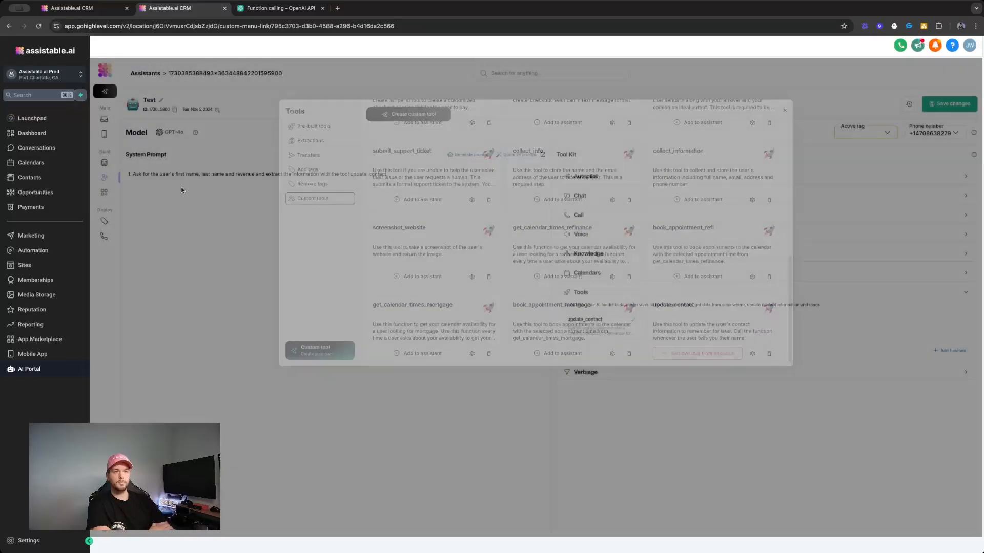
Switch the fill contact info workflow from Draft to Publish and save it
click(84, 8)
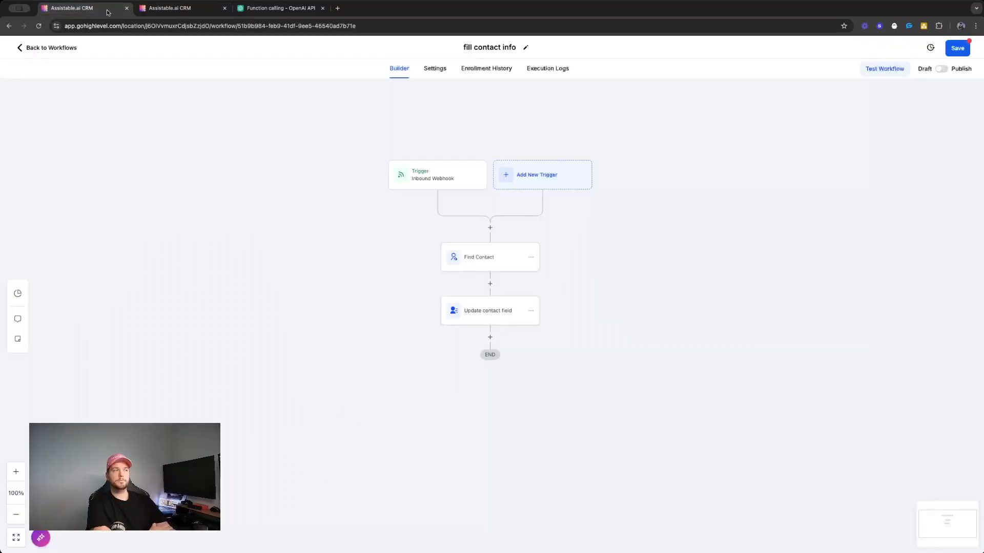
click(943, 70)
click(957, 47)
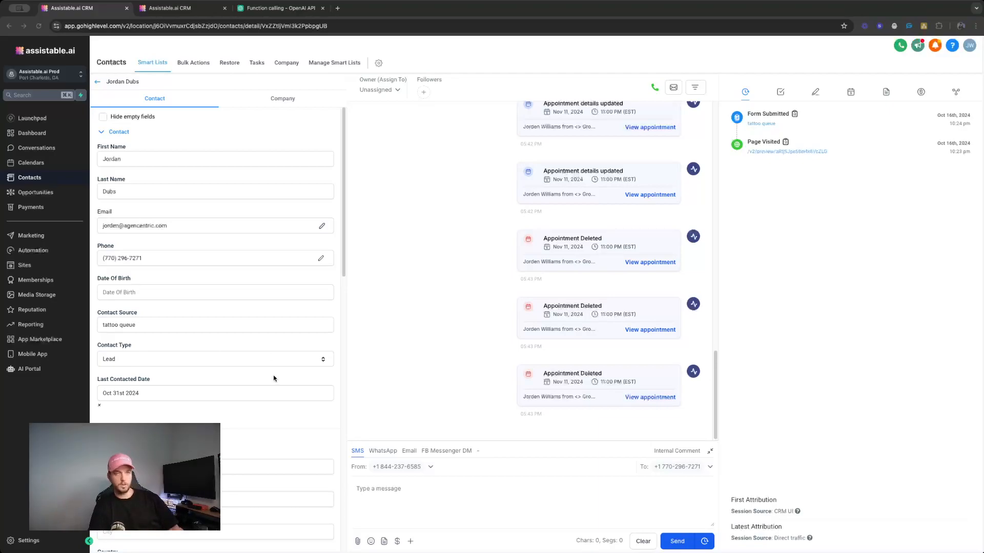
Reload the test contact's record repeatedly to check its First Name and Last Name fields for updates
click(177, 8)
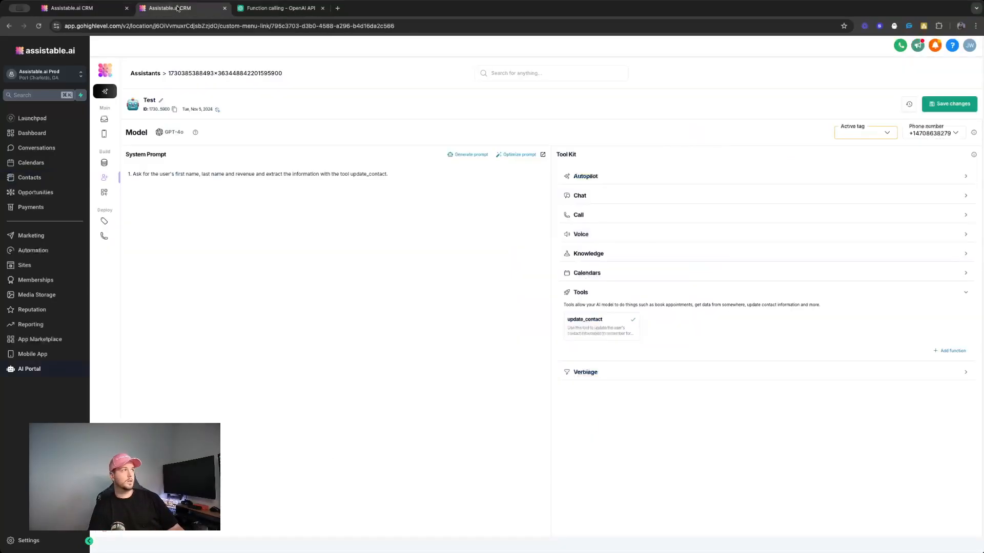
click(74, 8)
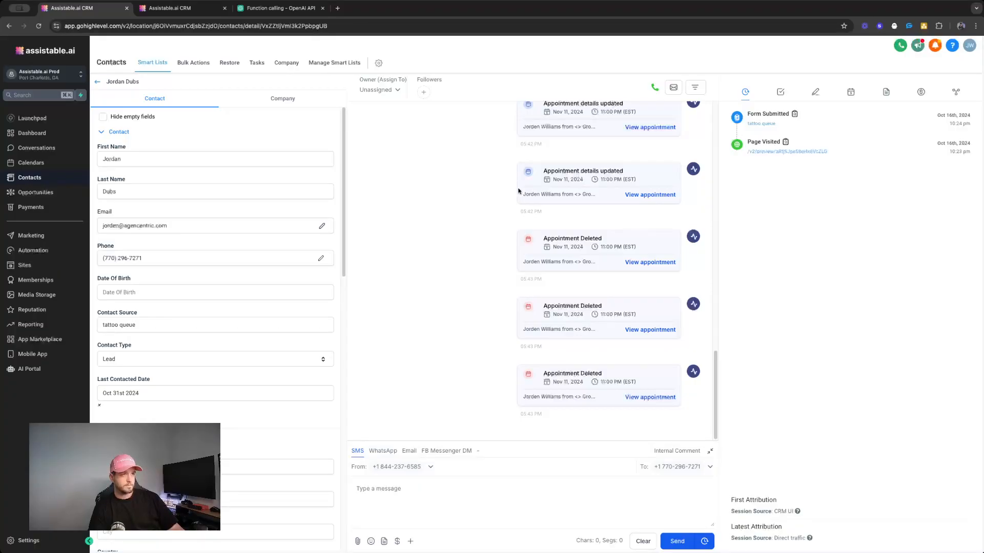
click(38, 26)
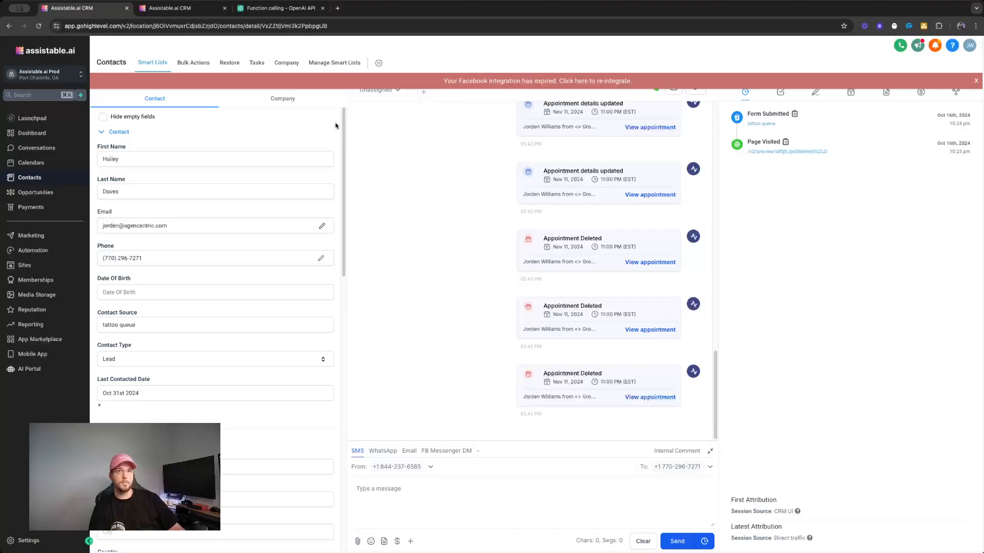
click(39, 26)
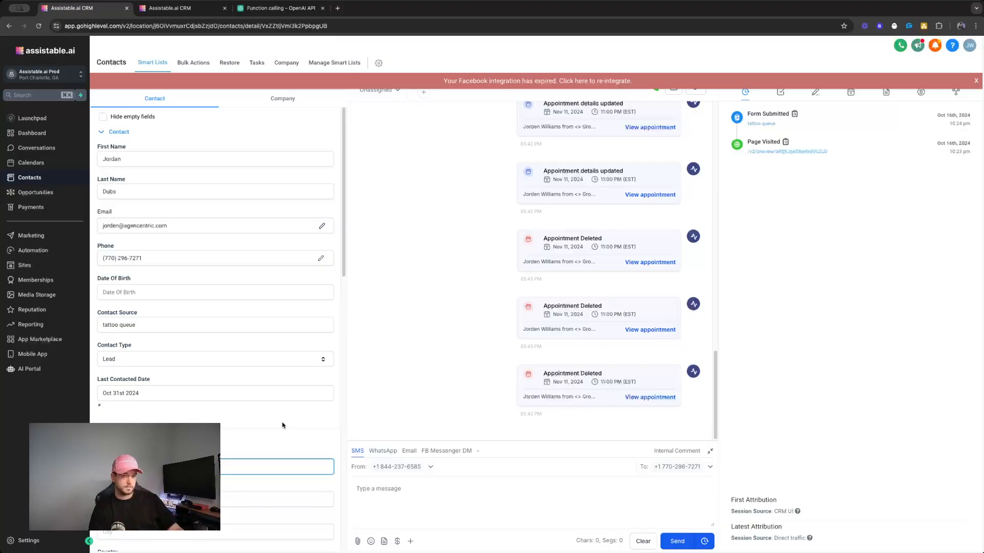
click(340, 440)
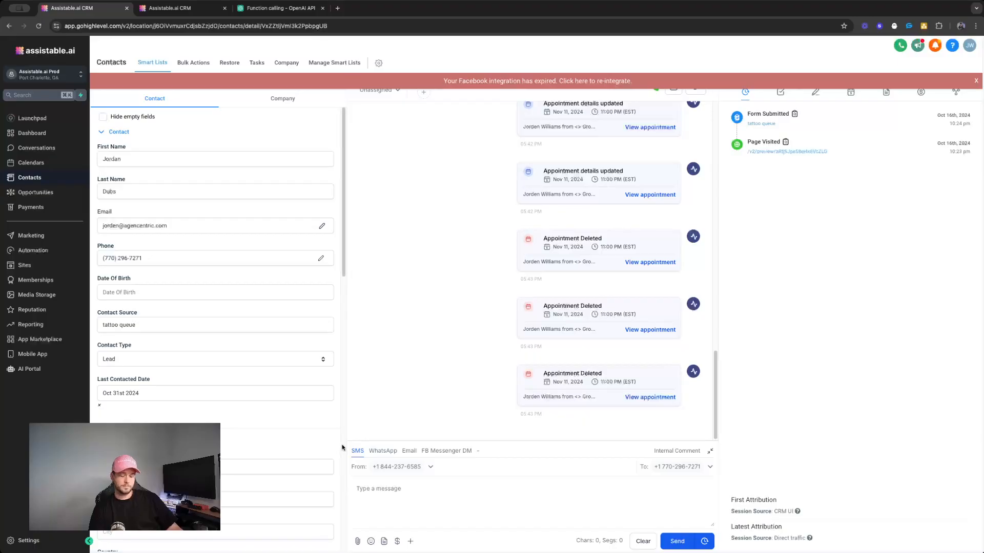
click(39, 26)
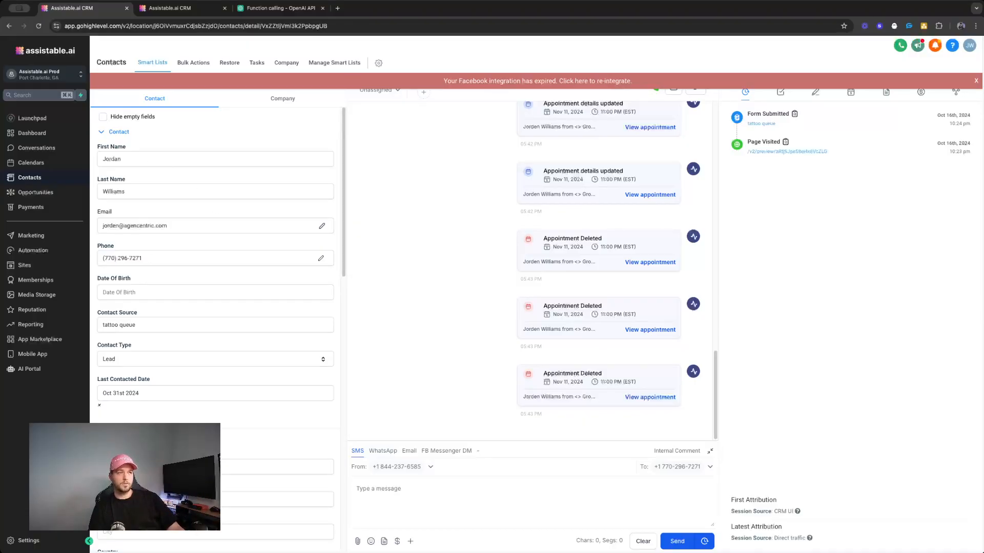
Open the update_contact custom tool's settings from the Test assistant and look through its parameters
click(187, 8)
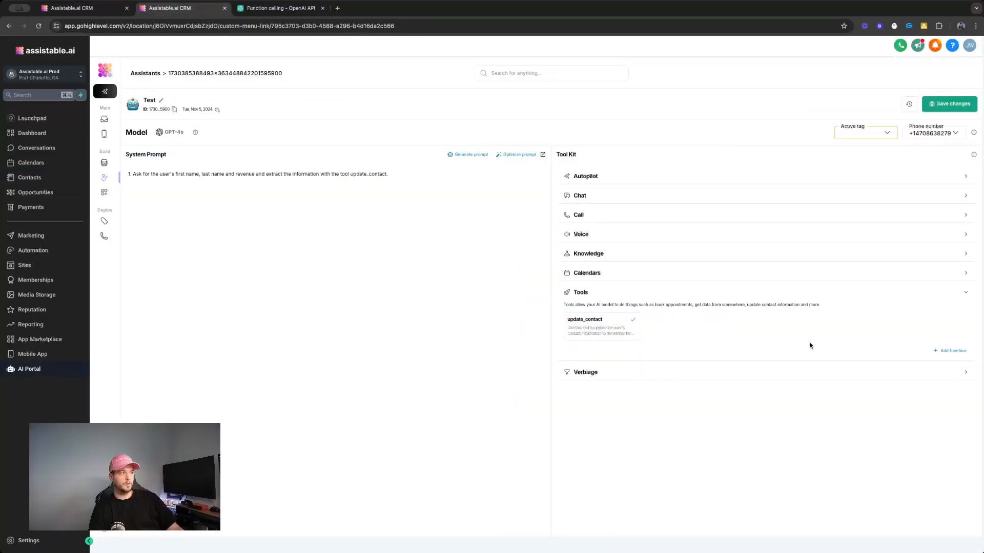
click(944, 352)
scroll(760, 352, down, 1)
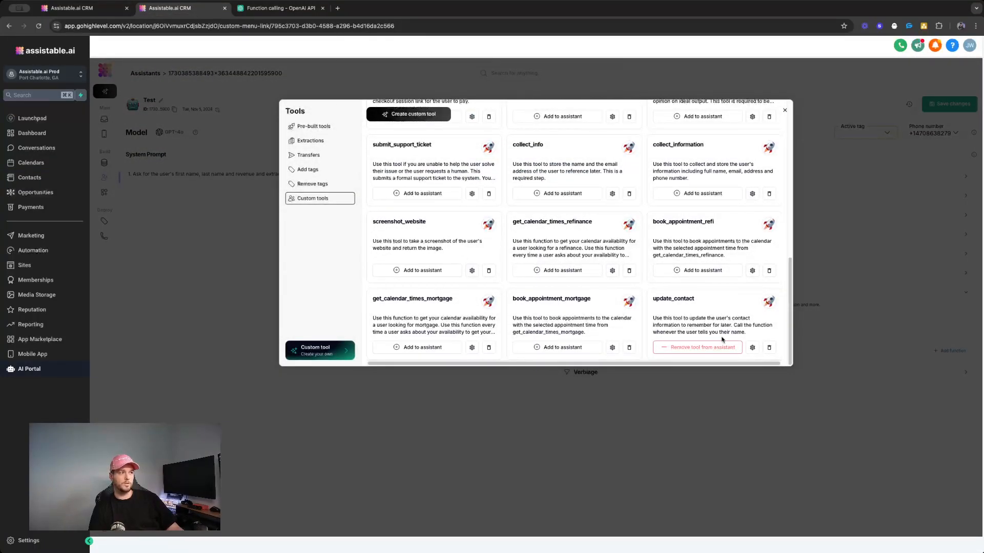
click(752, 348)
scroll(470, 315, down, 1)
scroll(470, 315, up, 1)
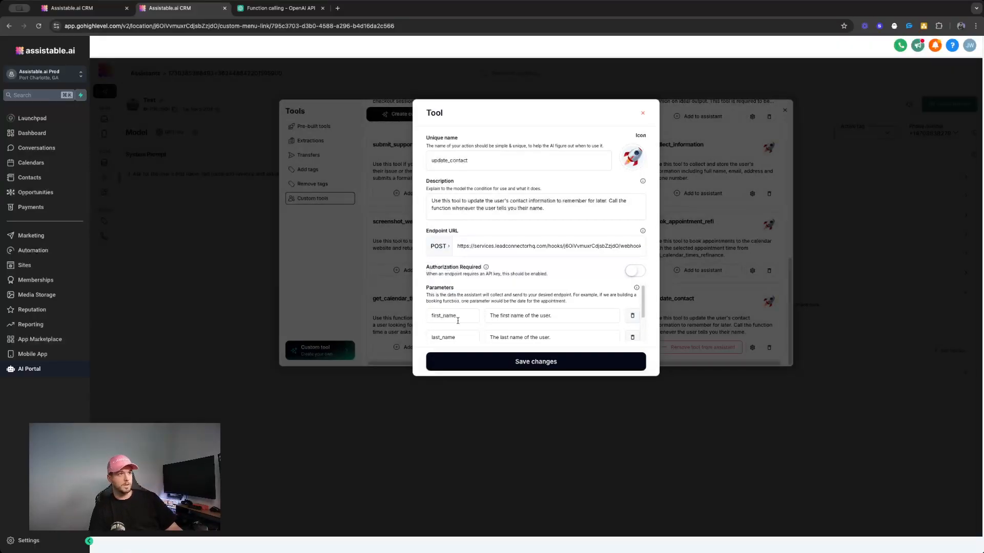
Examine the update_contact tool's description, unique name, and the names and descriptions of its parameters
click(484, 201)
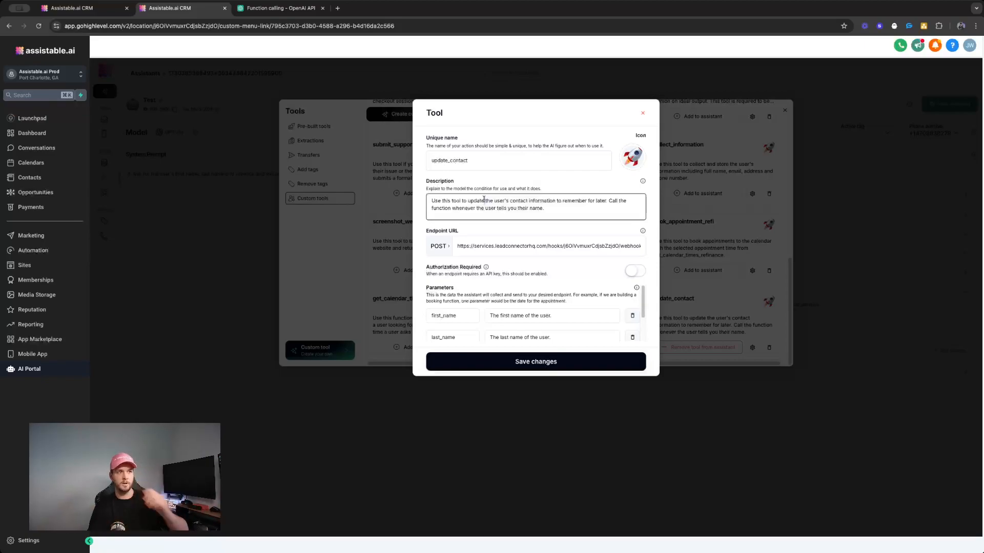
double_click(451, 161)
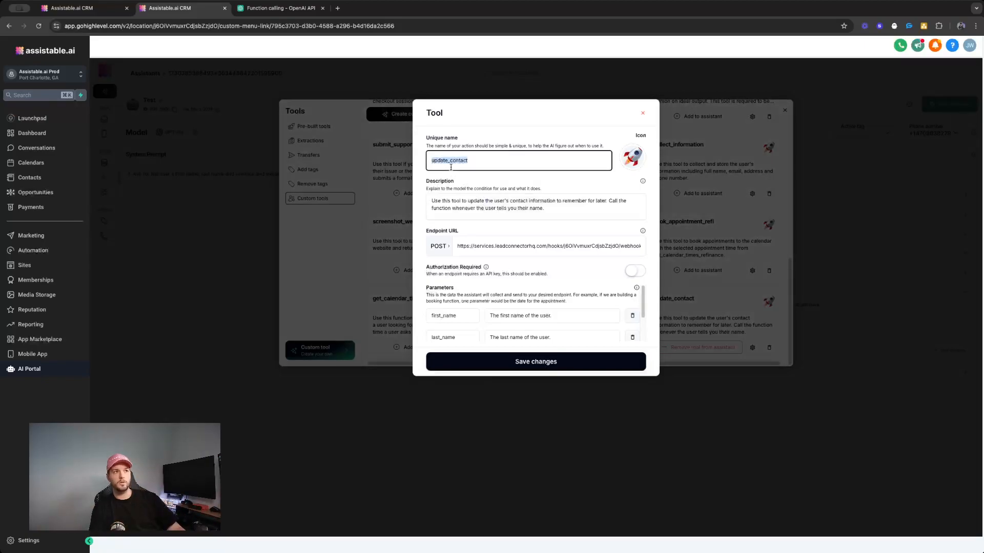
double_click(451, 316)
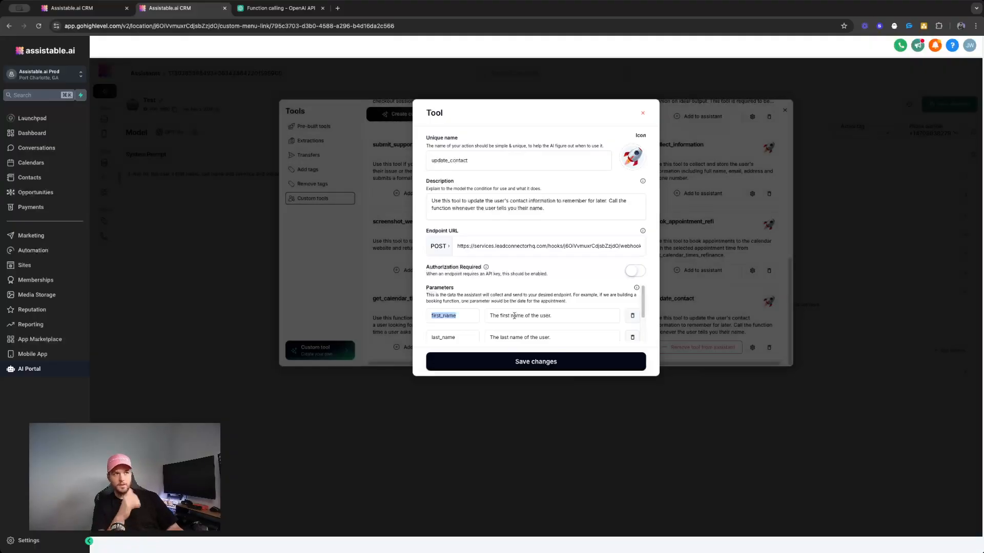
key(Tab)
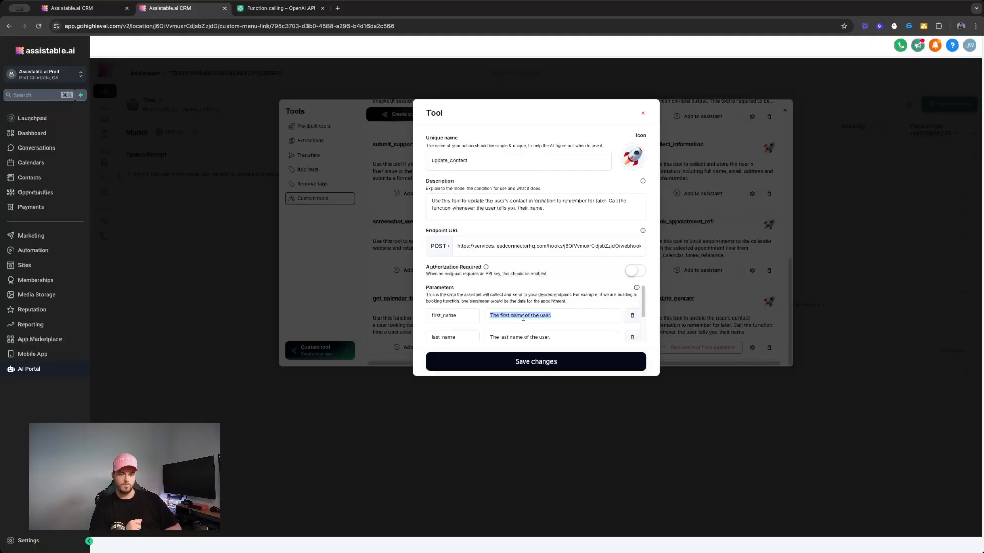
scroll(528, 316, down, 2)
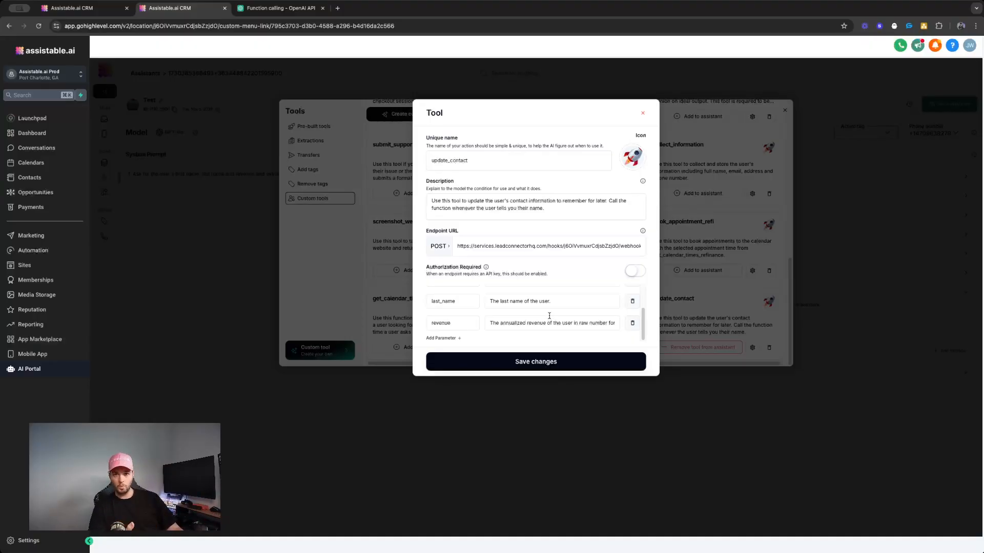
scroll(549, 315, up, 3)
triple_click(551, 316)
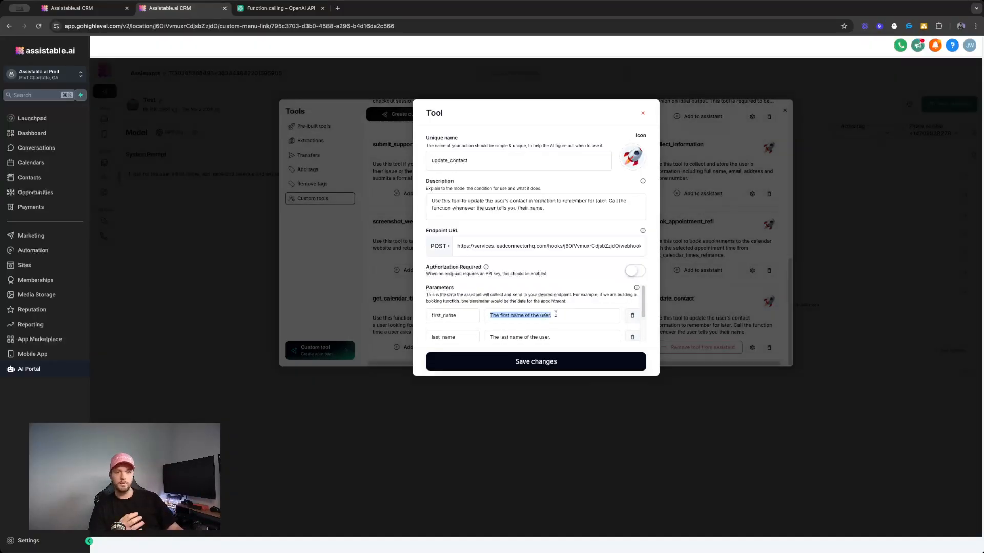
double_click(538, 302)
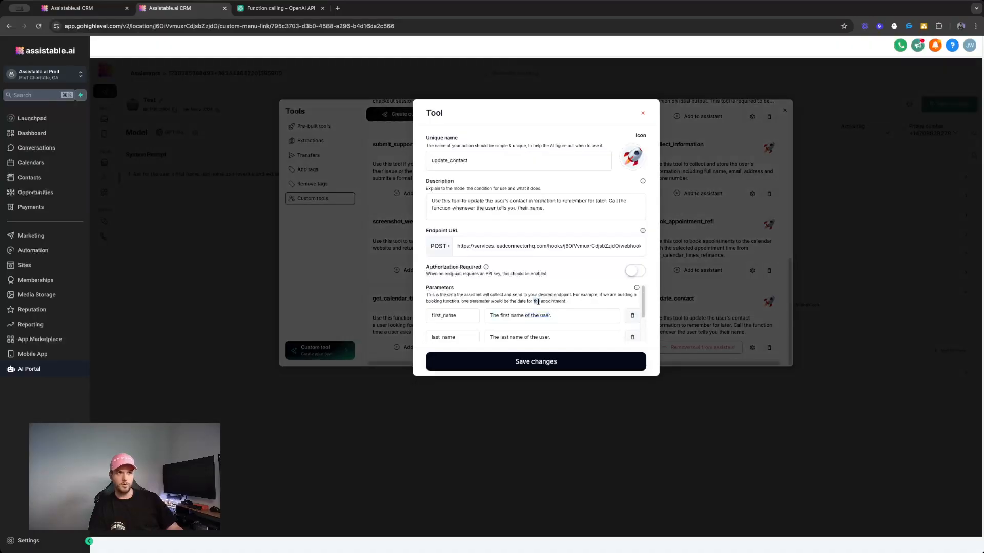